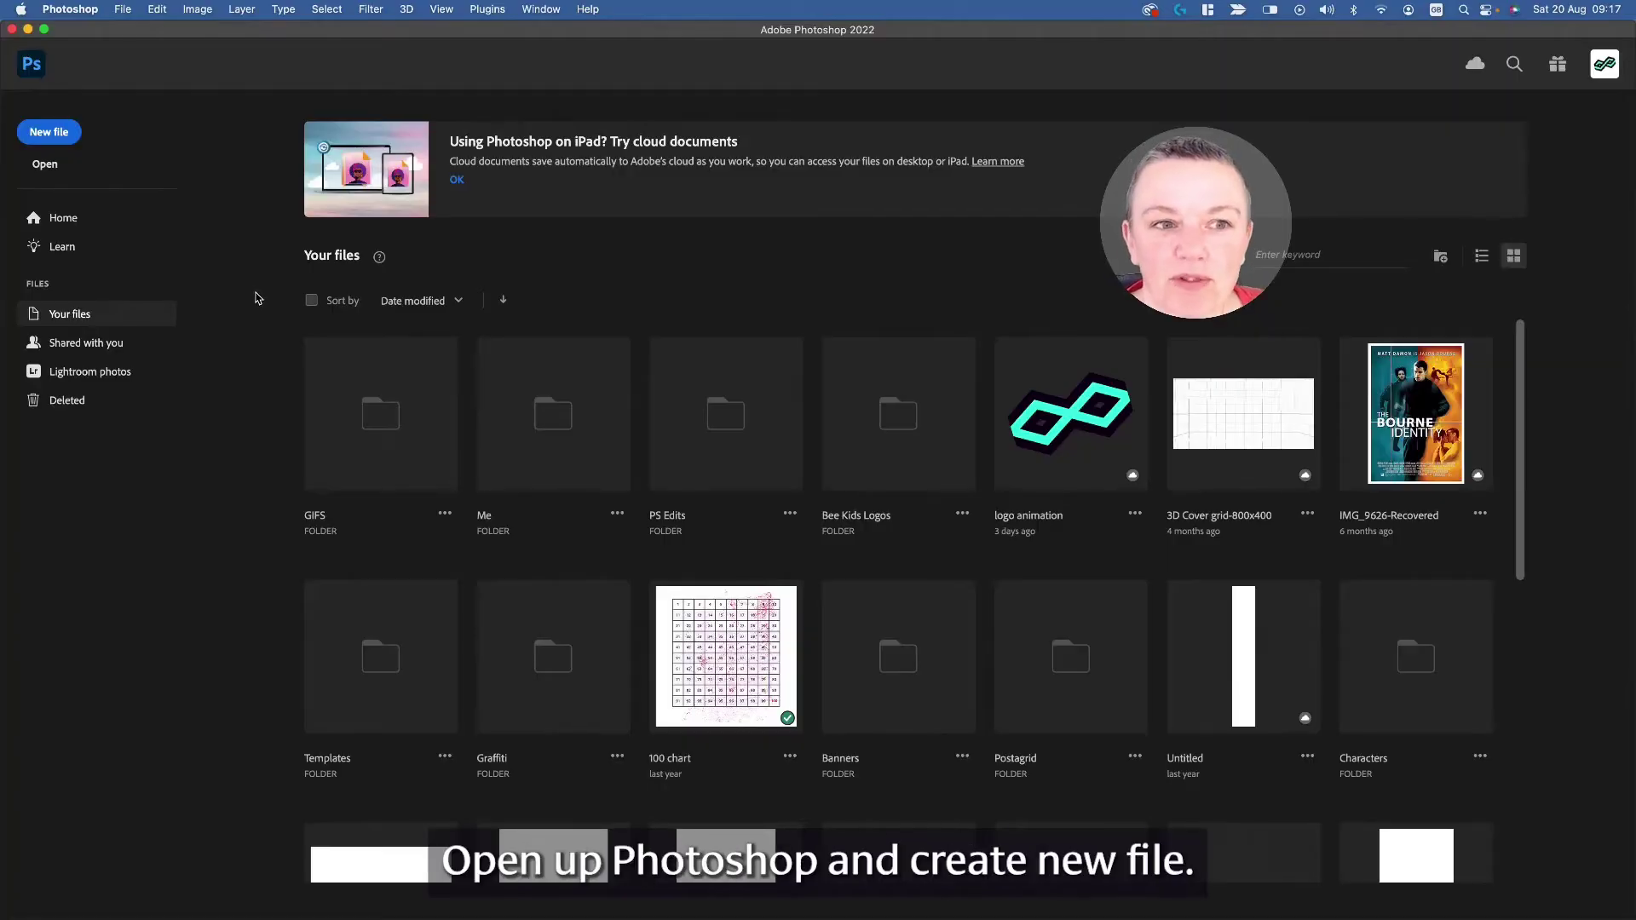
- Create a new 800 × 800 px document at 75 ppi with a transparent background
click(48, 133)
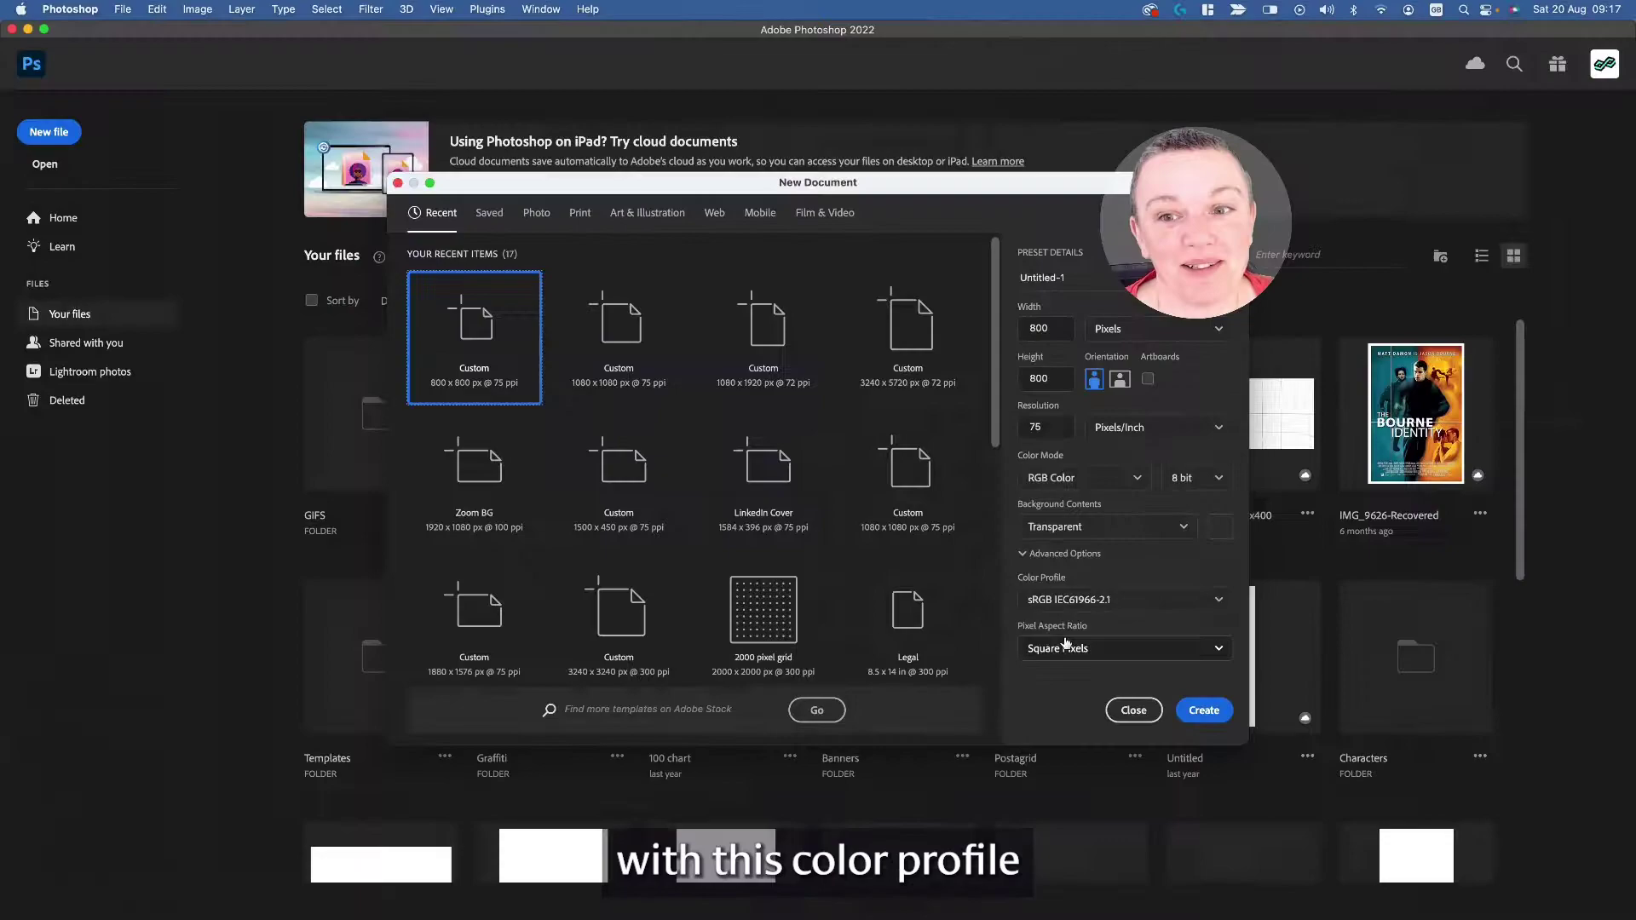
click(1202, 714)
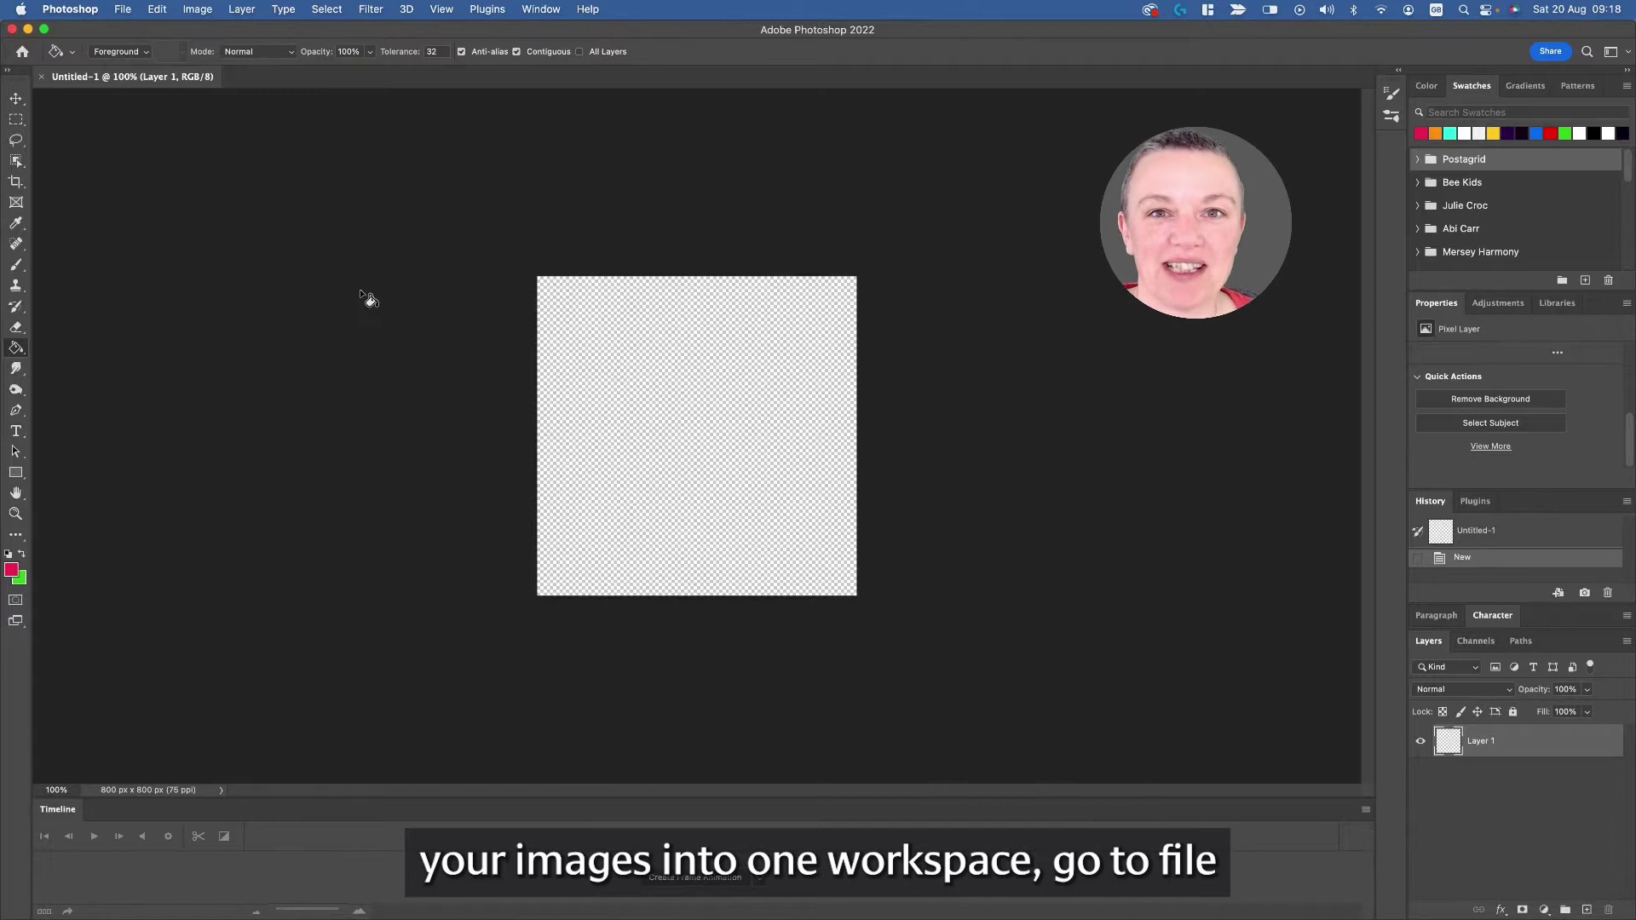
- Load the IMG_54xx burst photos, from IMG_5418.JPG onward, as stacked layers with Load Files into Stack
click(125, 9)
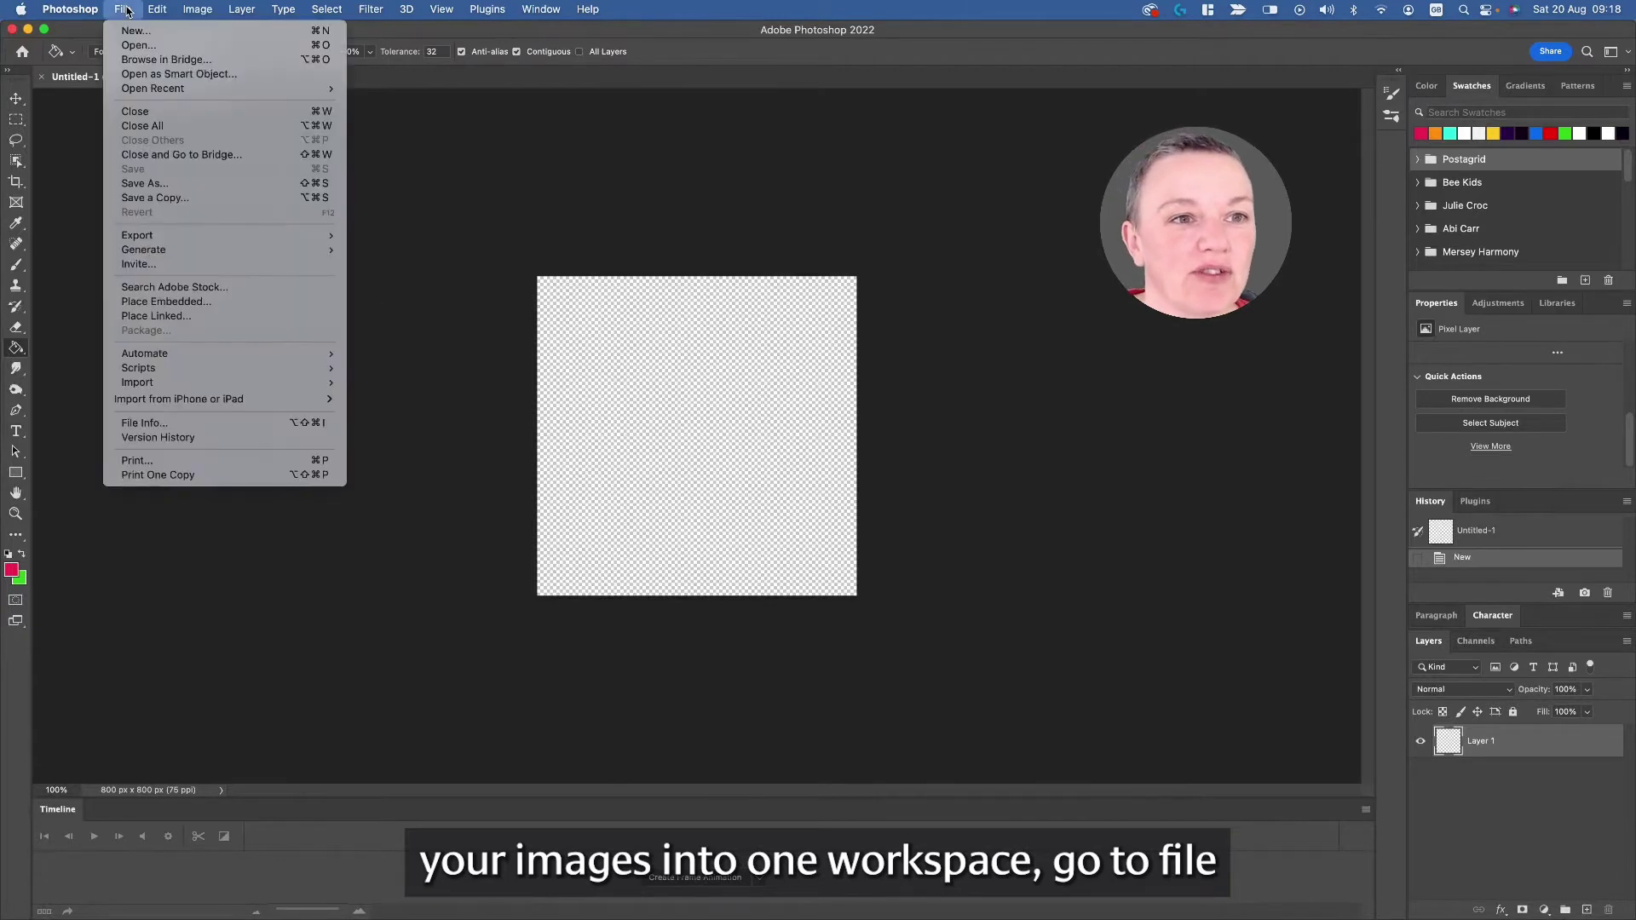
mouse_move(194, 368)
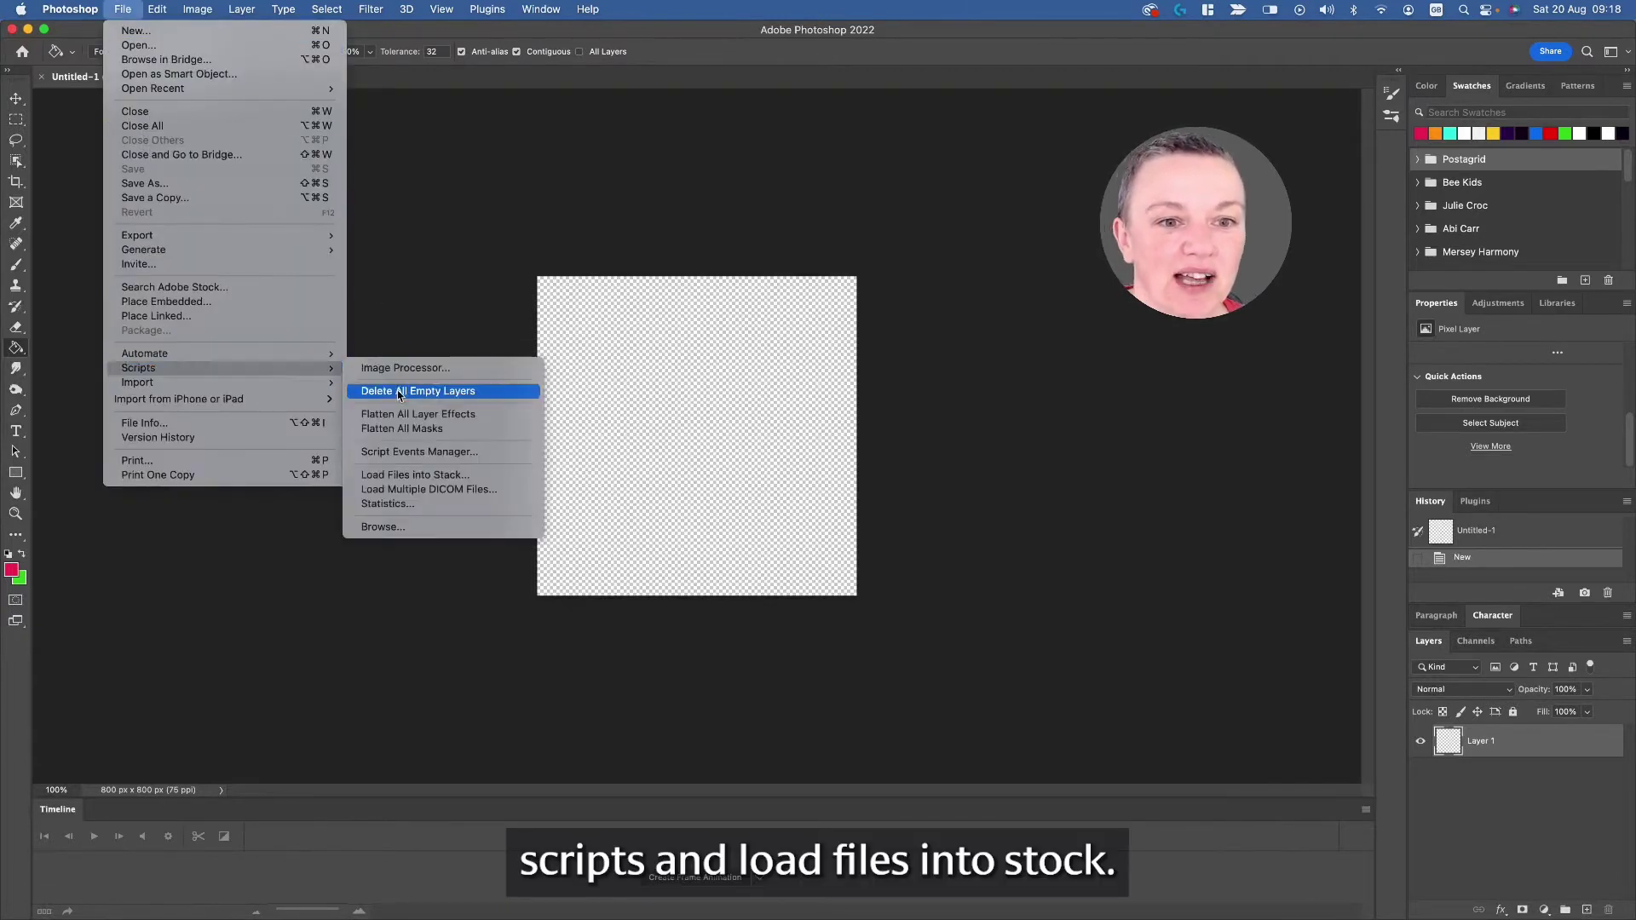
click(478, 482)
click(896, 439)
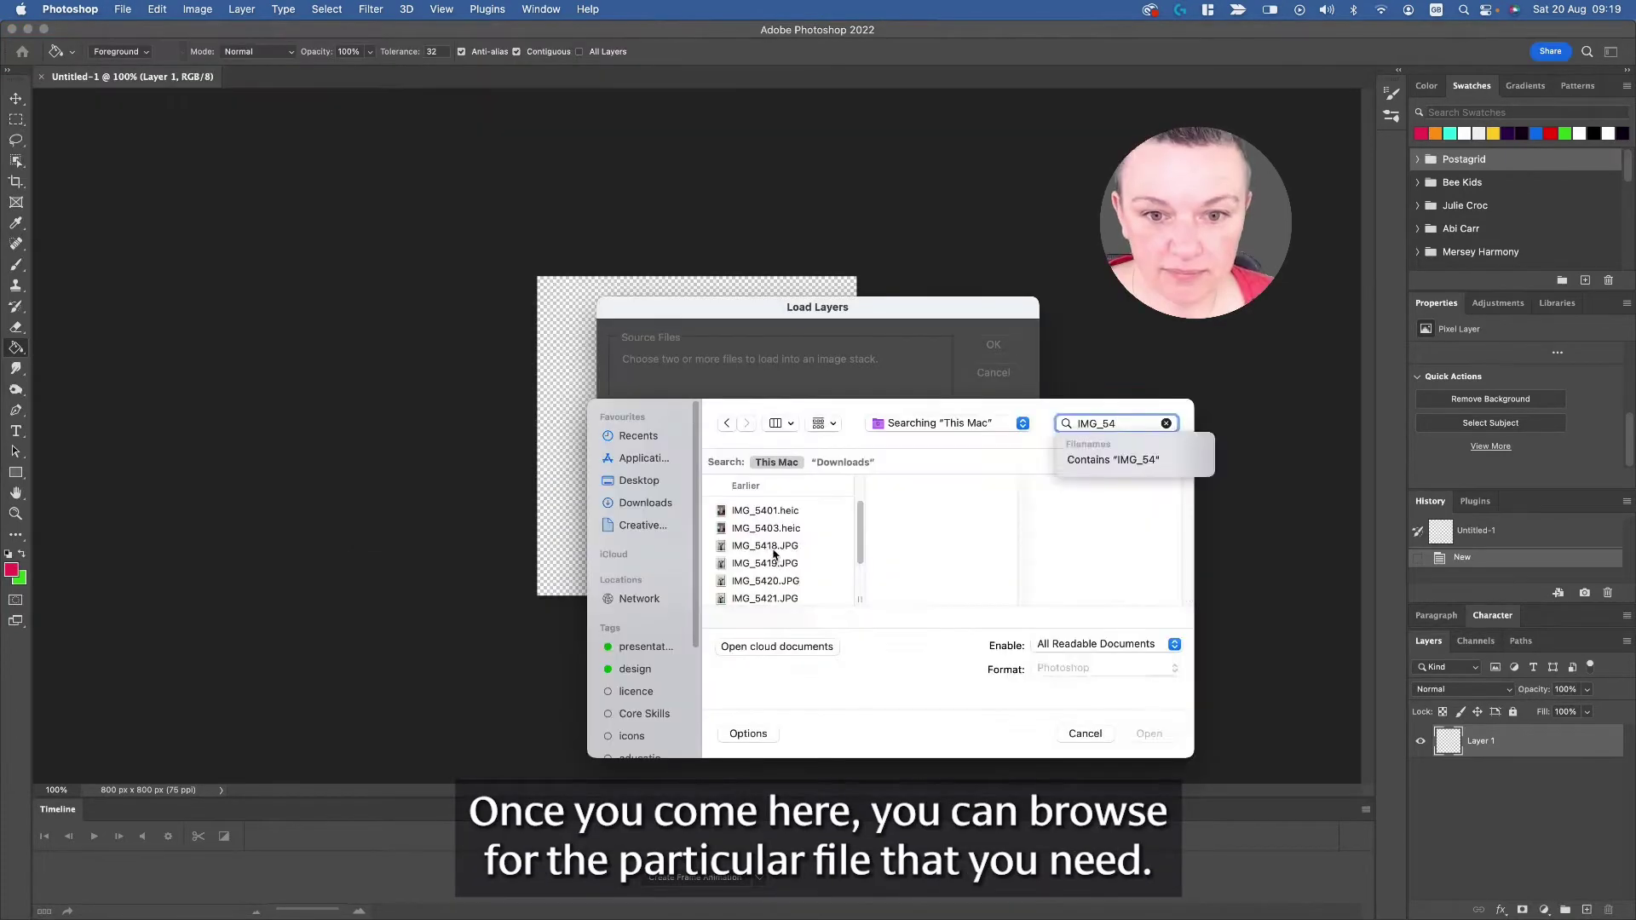
drag(773, 550, 767, 597)
click(1148, 735)
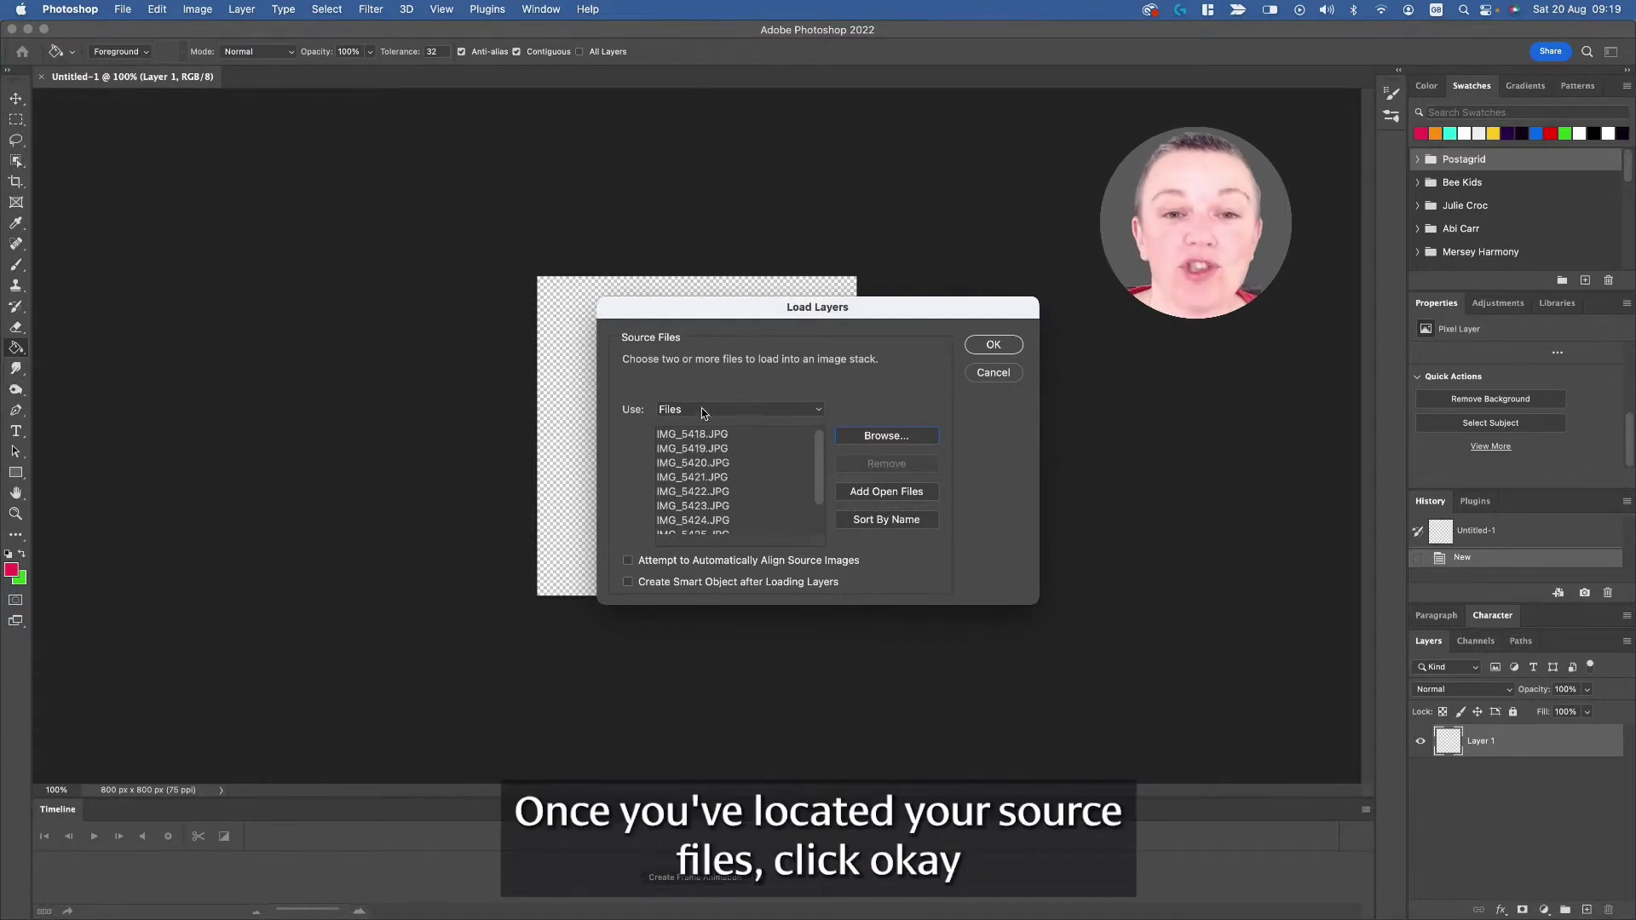
click(994, 345)
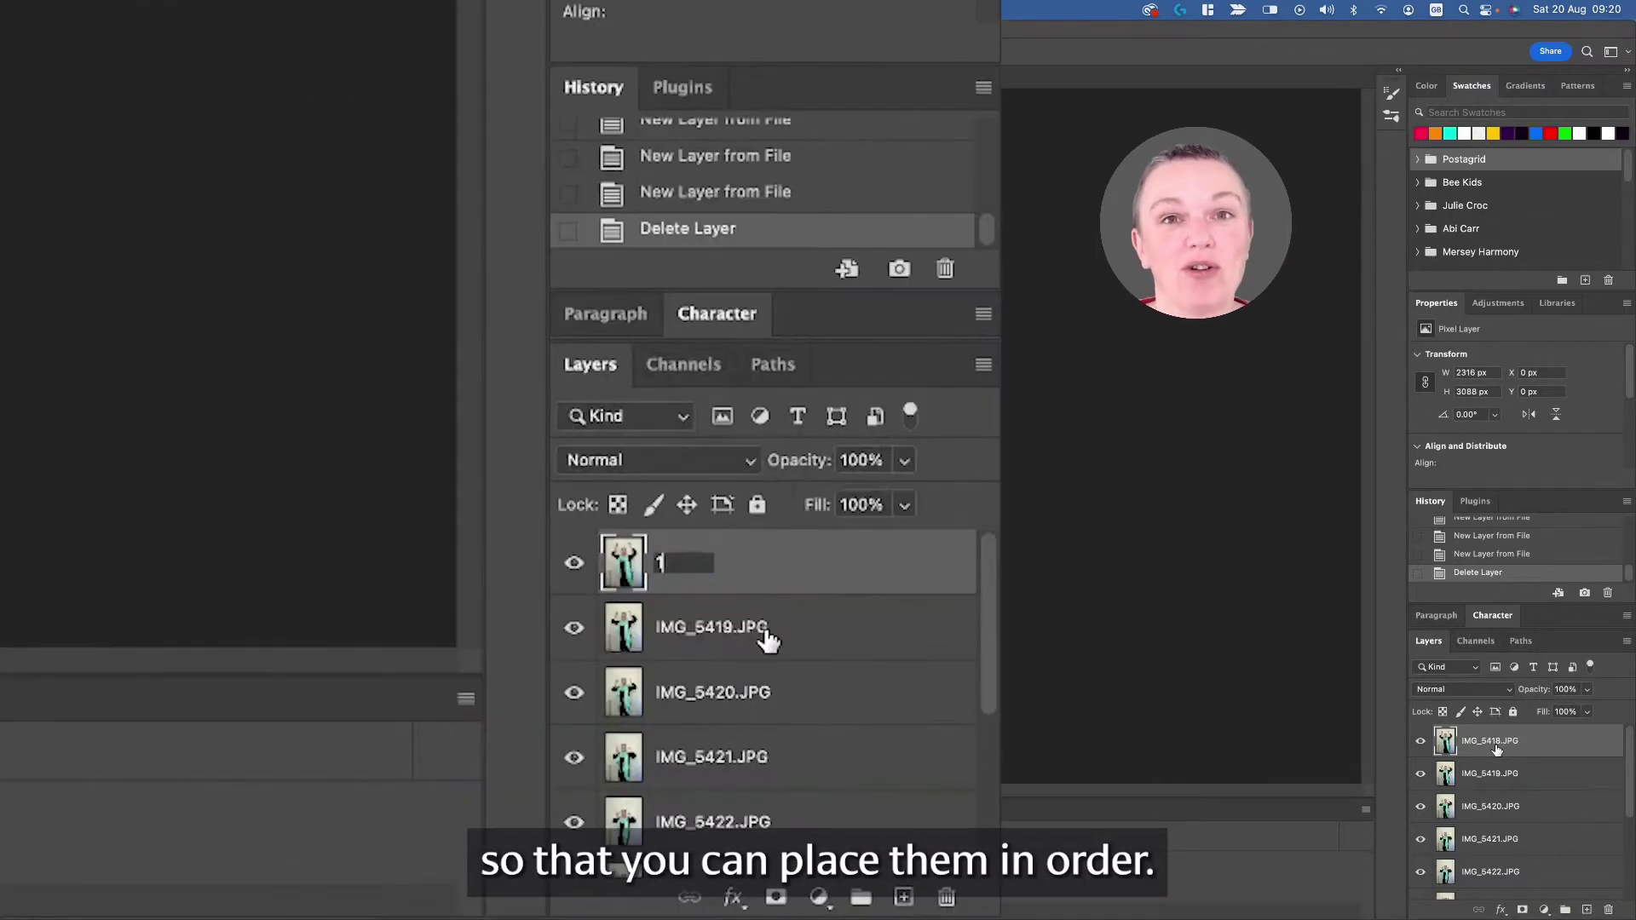
- Rename the remaining photo layers 2 through 9, moving from one layer name to the next
key(Tab)
text(2)
key(Tab)
text(3)
key(Tab)
text(4)
key(Tab)
text(5)
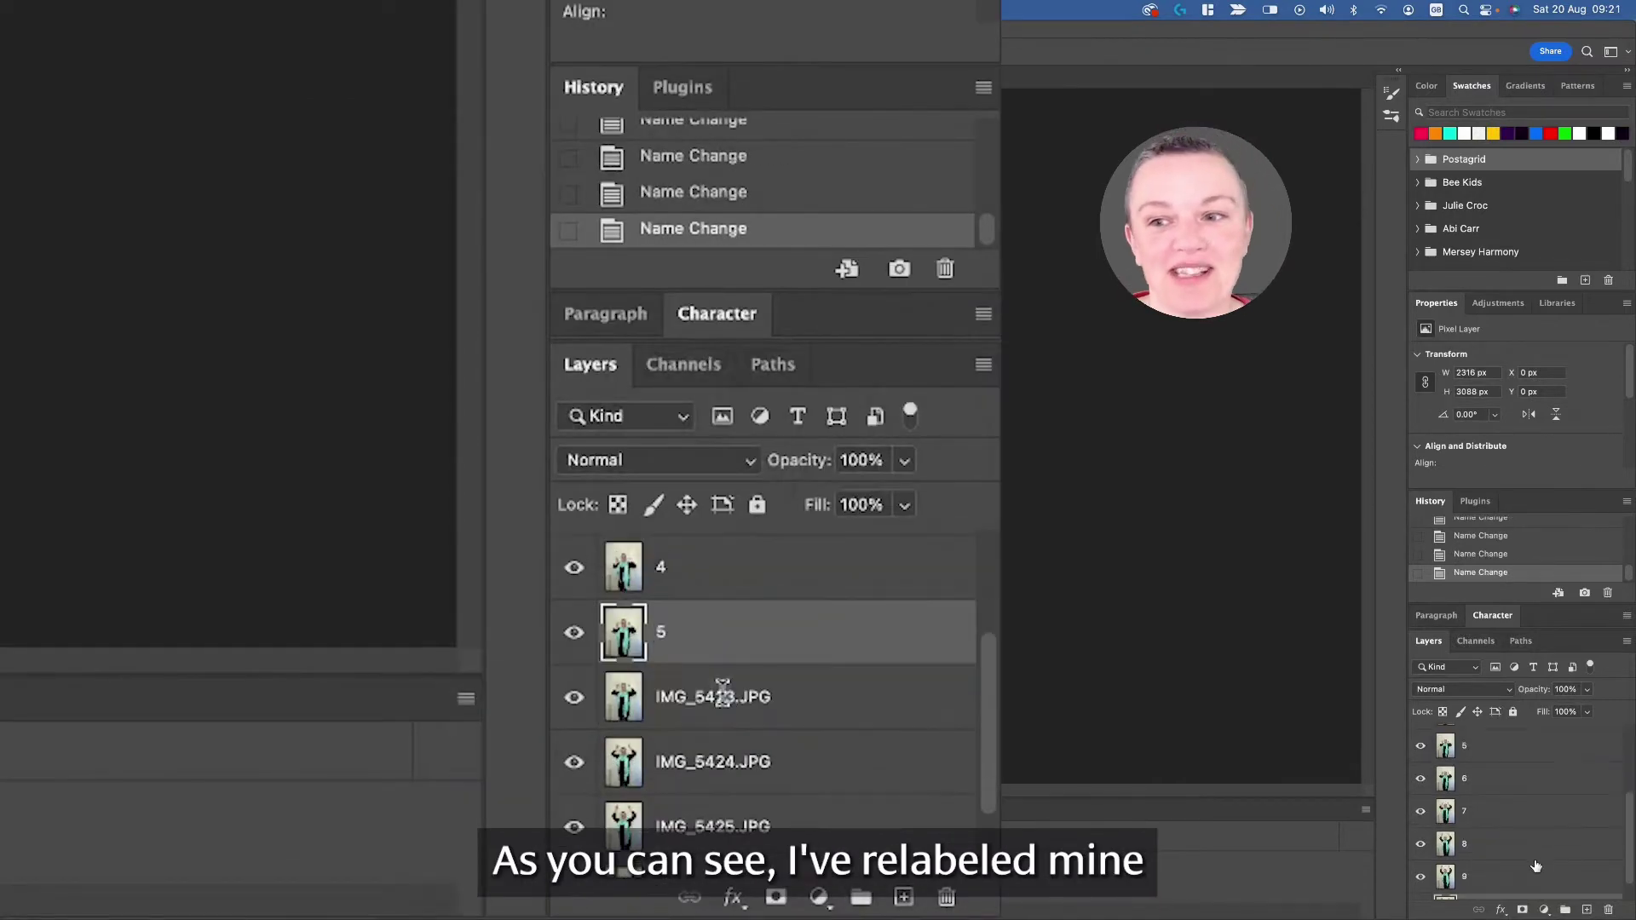
key(Tab)
text(6)
key(Tab)
text(7)
key(Tab)
text(8)
key(Tab)
text(9)
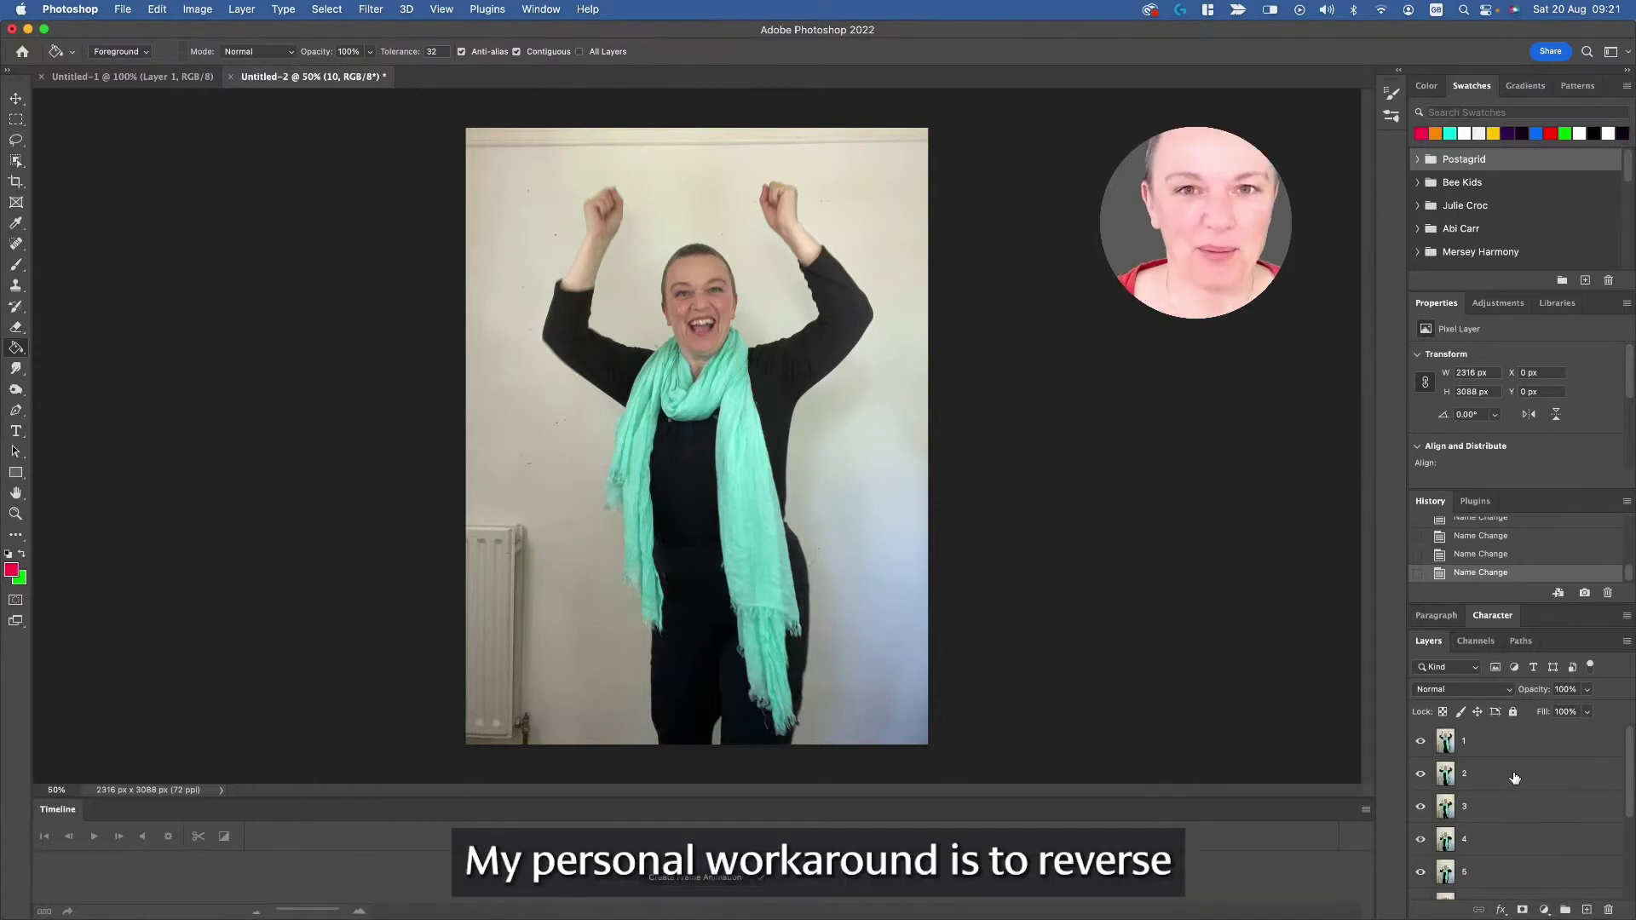
scroll(1525, 777, down, 3)
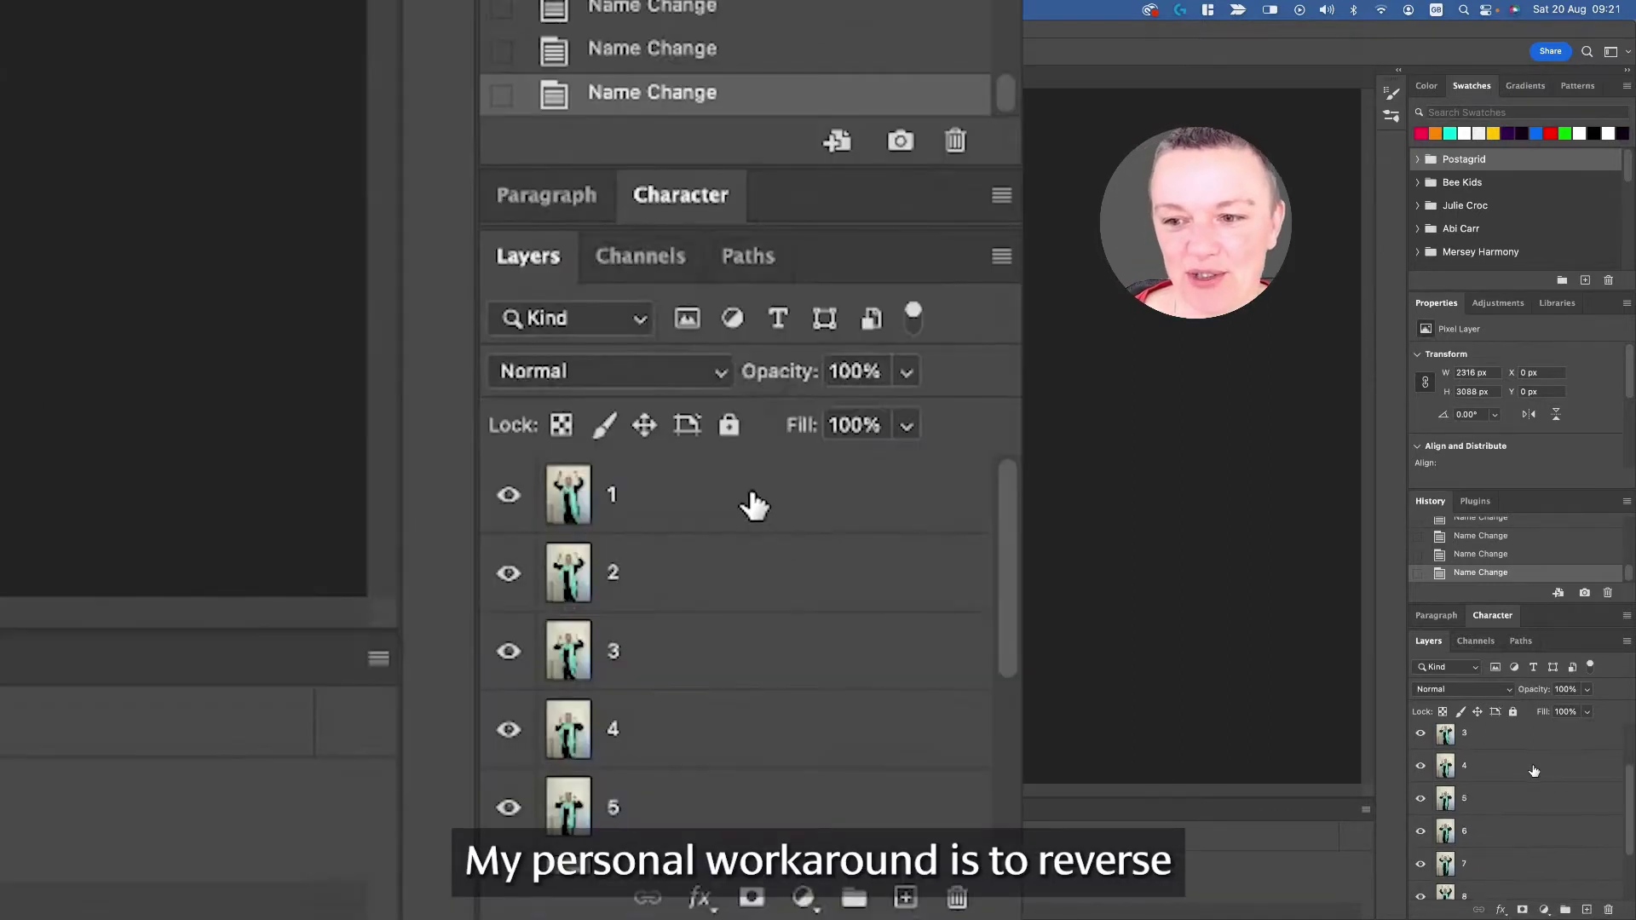
scroll(1532, 771, up, 3)
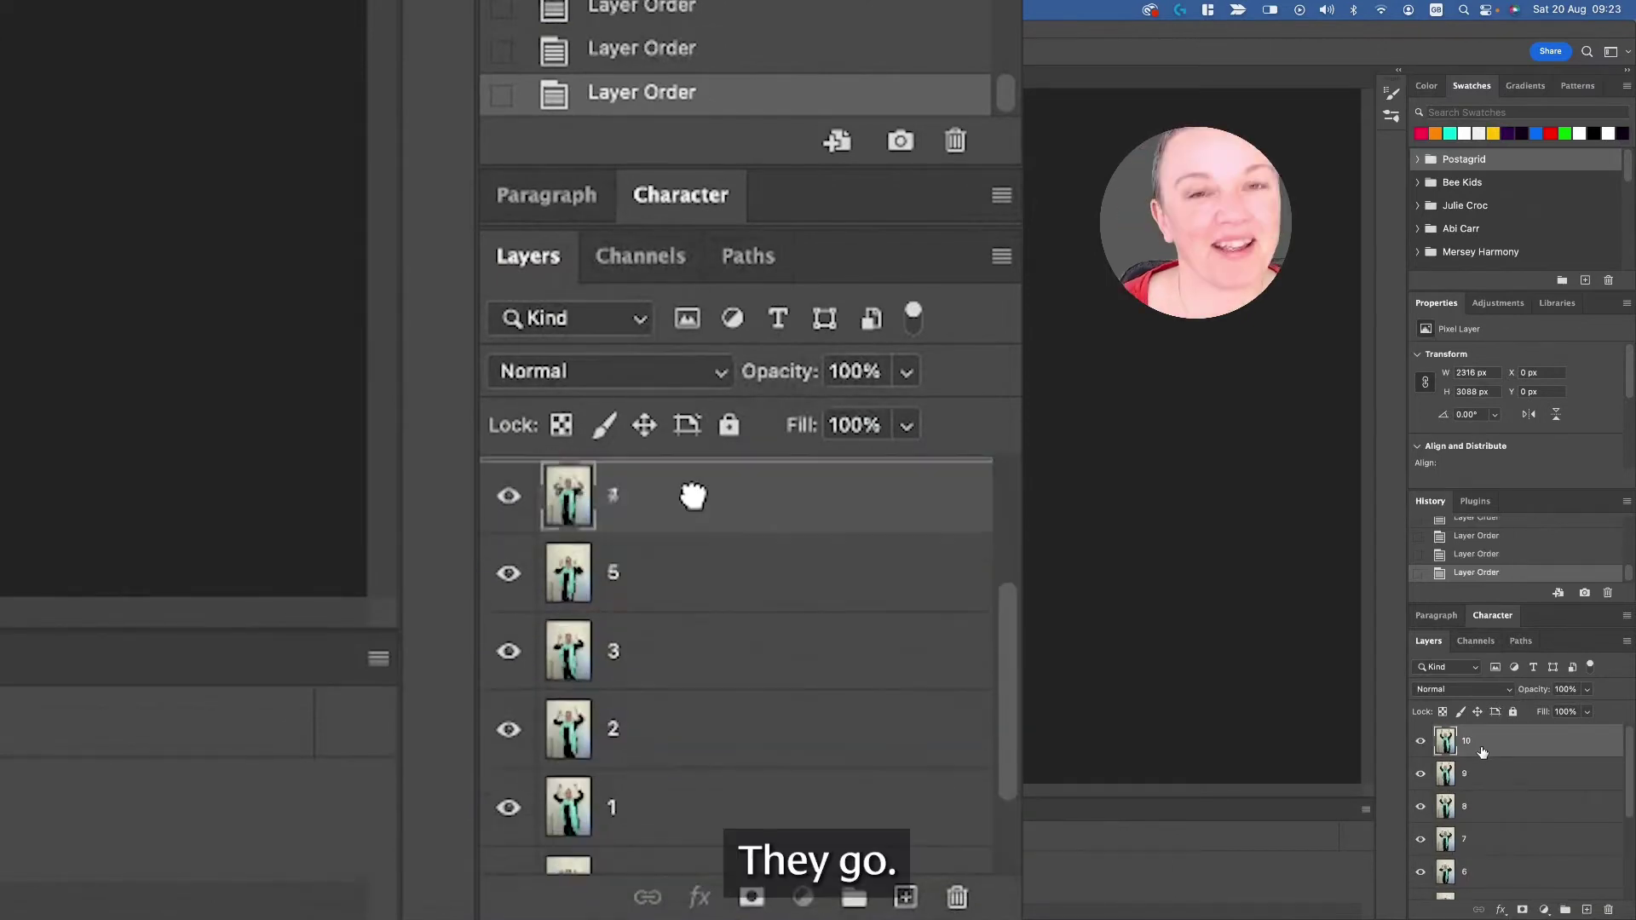
scroll(1510, 758, down, 5)
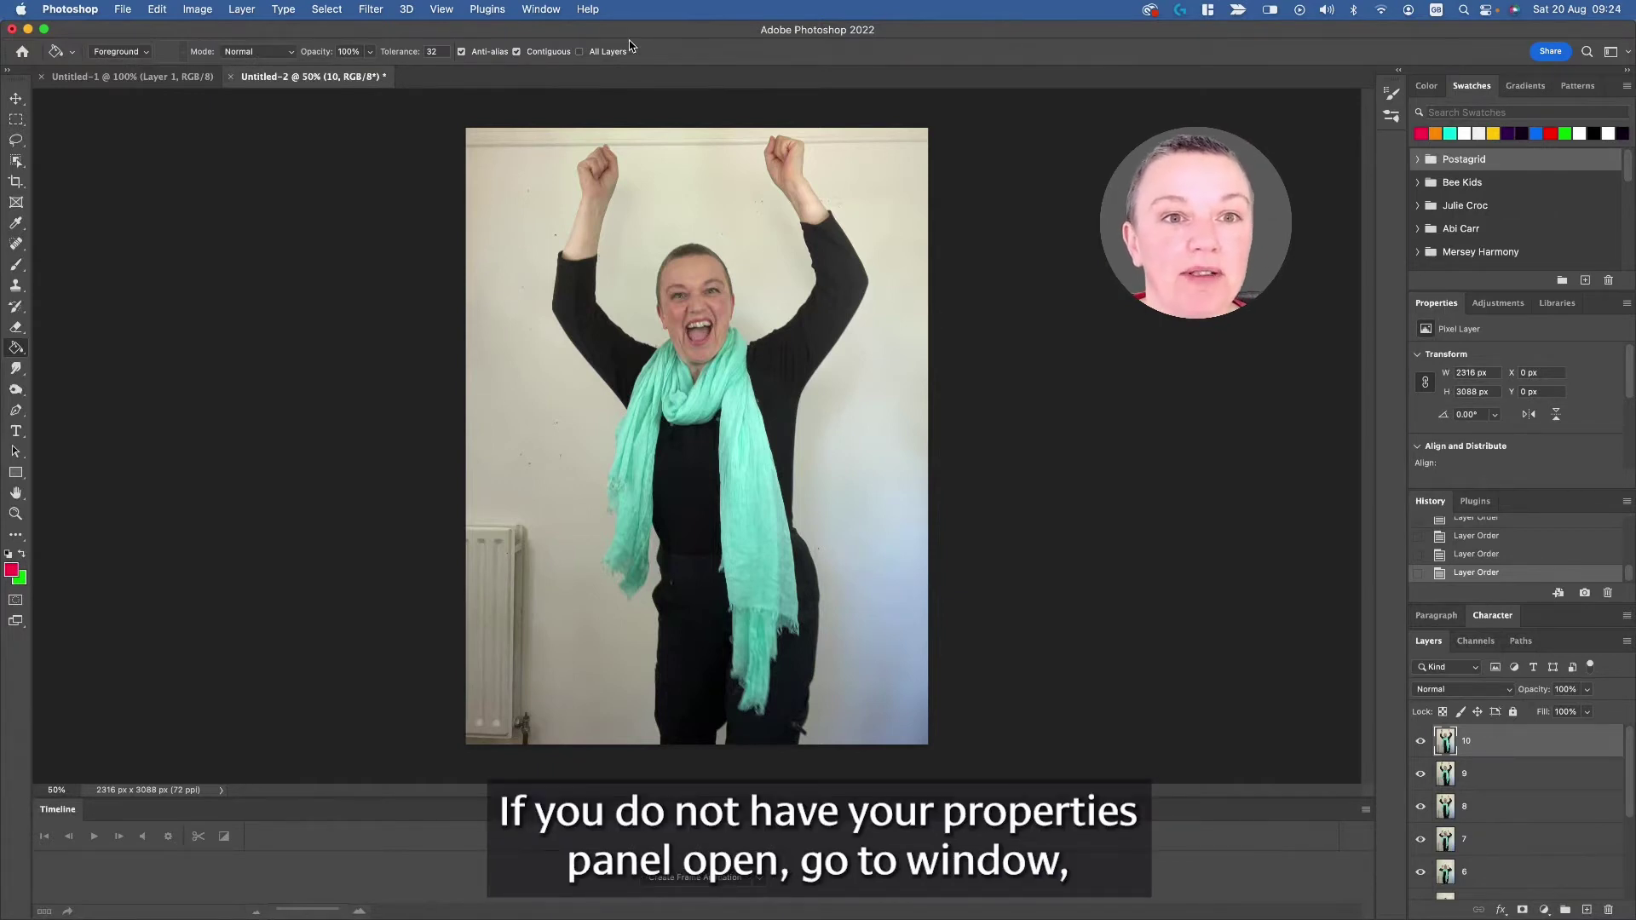
- Show the Properties panel and expand its Quick Actions section to reveal Remove Background
click(540, 10)
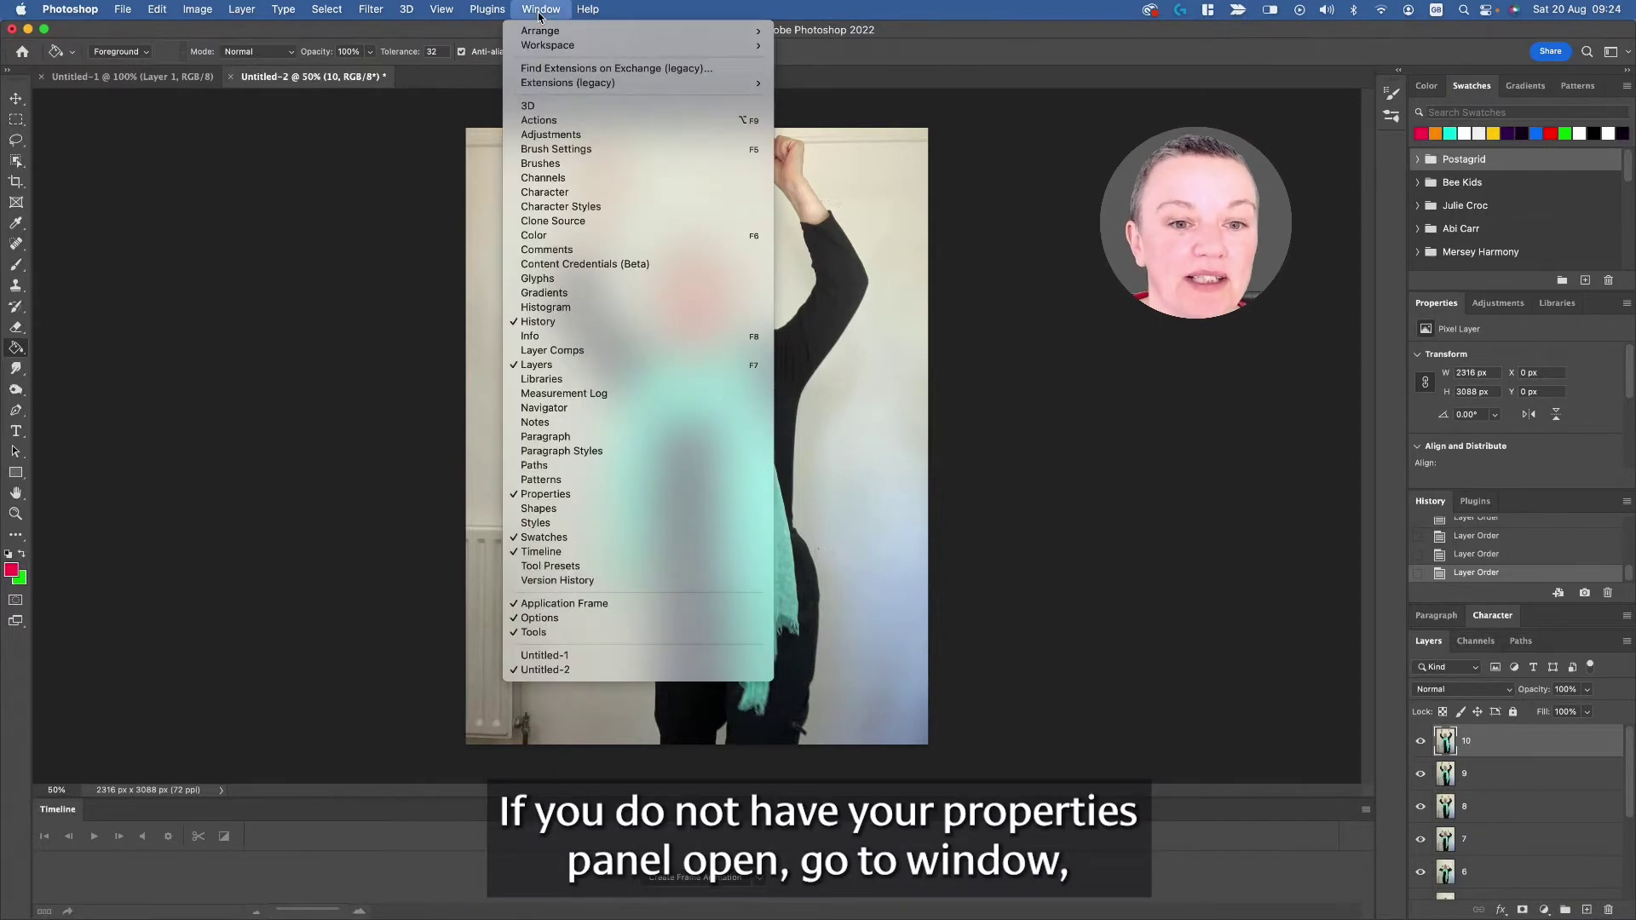
click(561, 498)
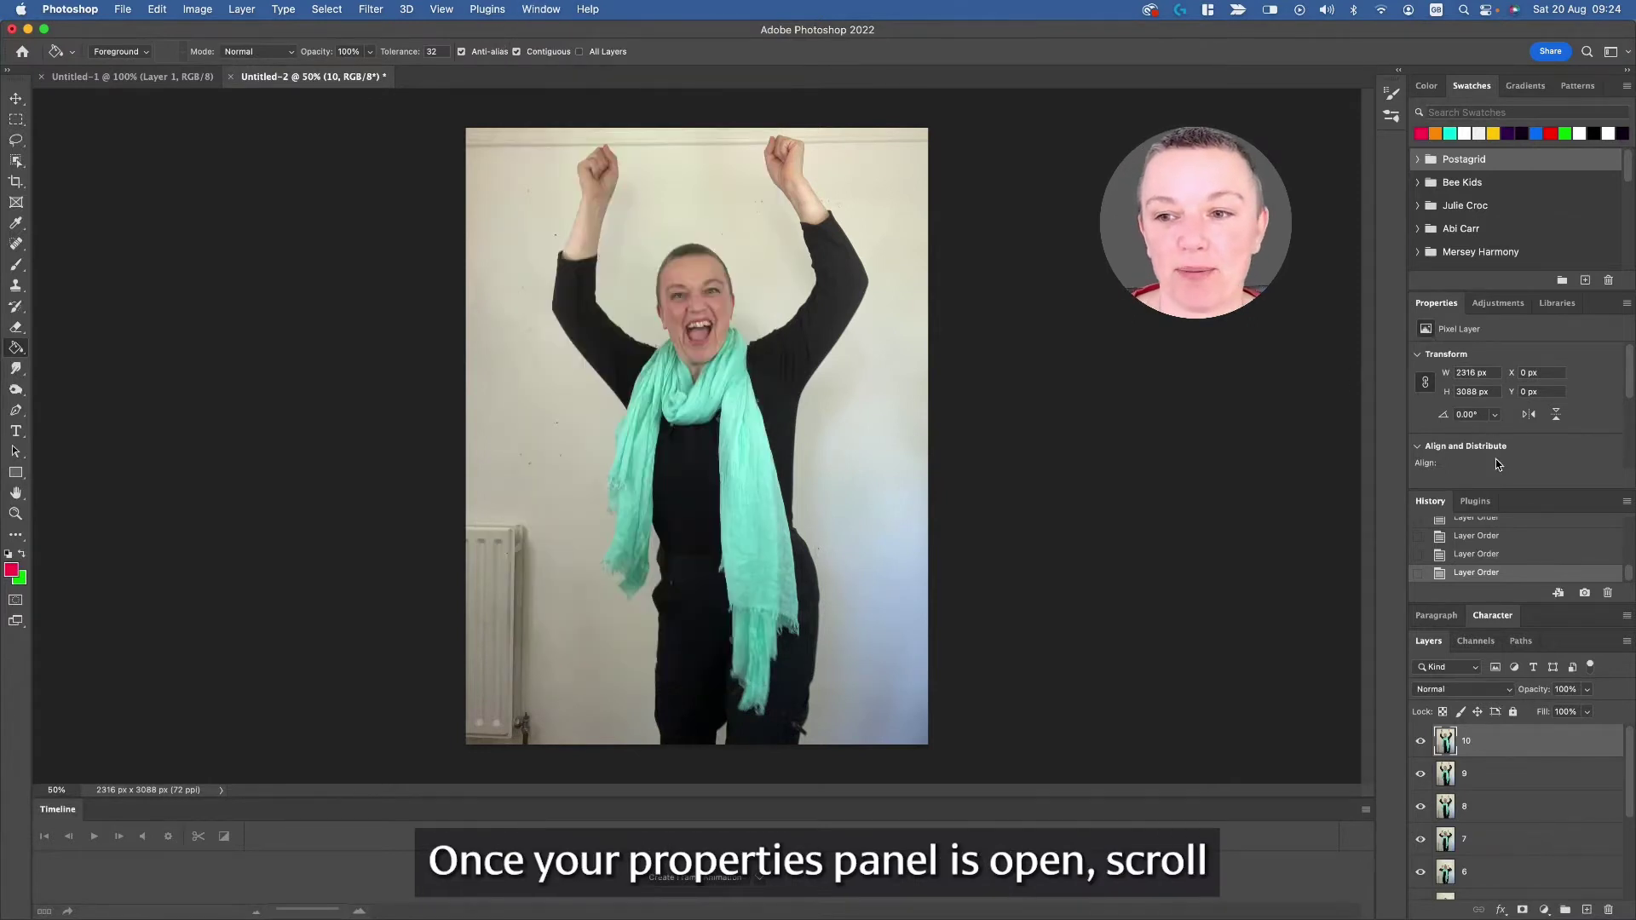
scroll(1496, 459, down, 5)
scroll(1498, 463, down, 1)
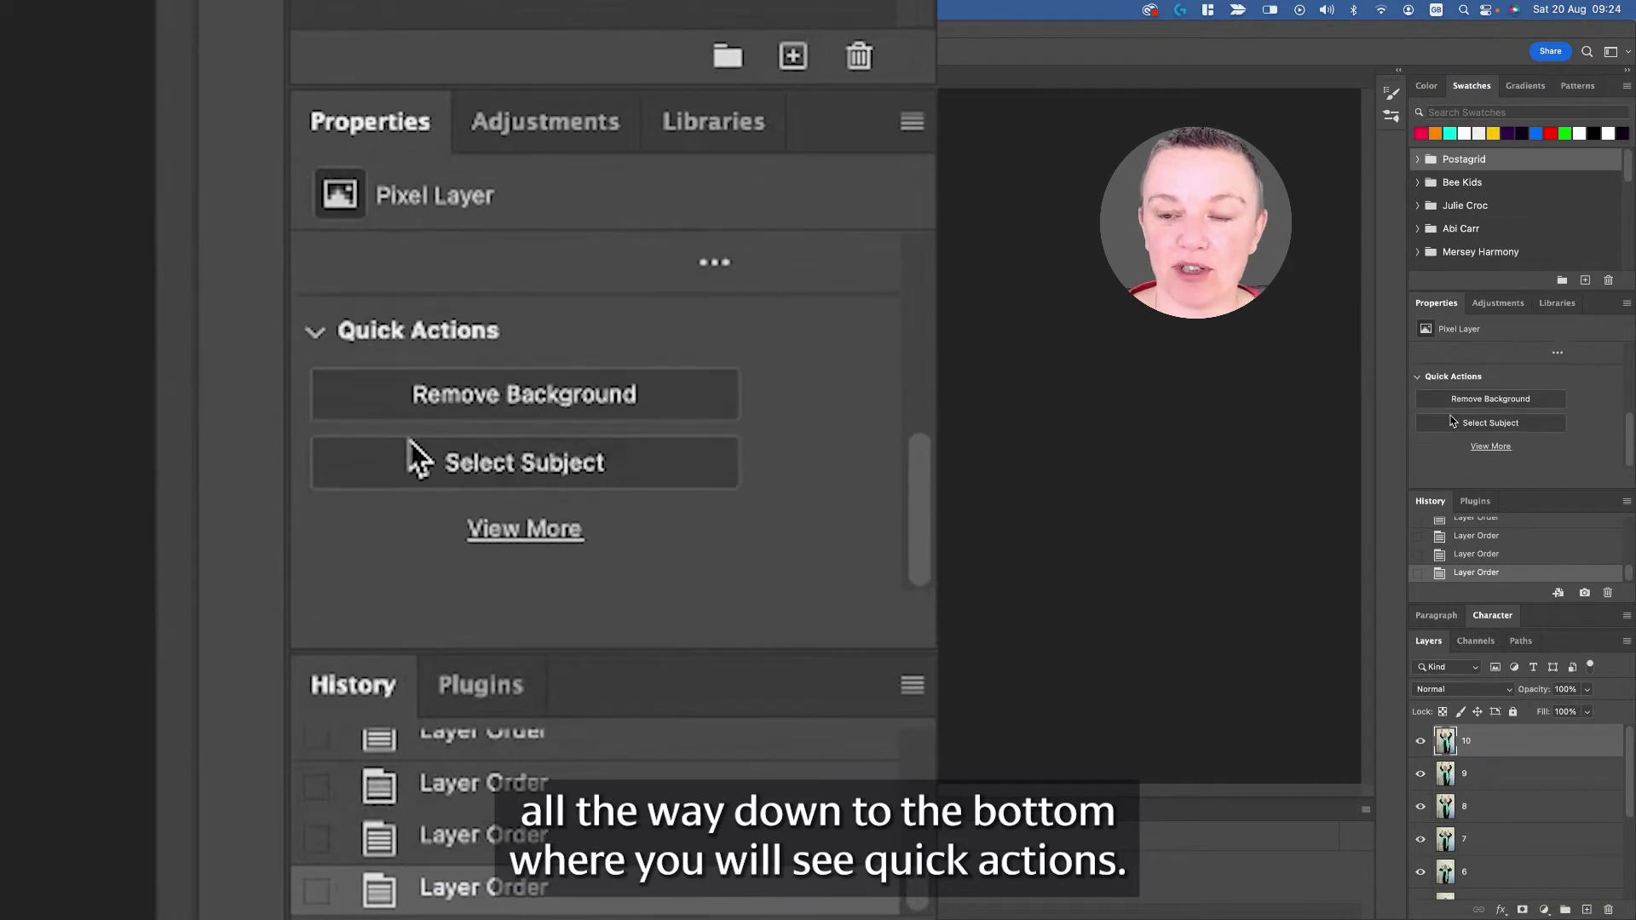
click(1418, 380)
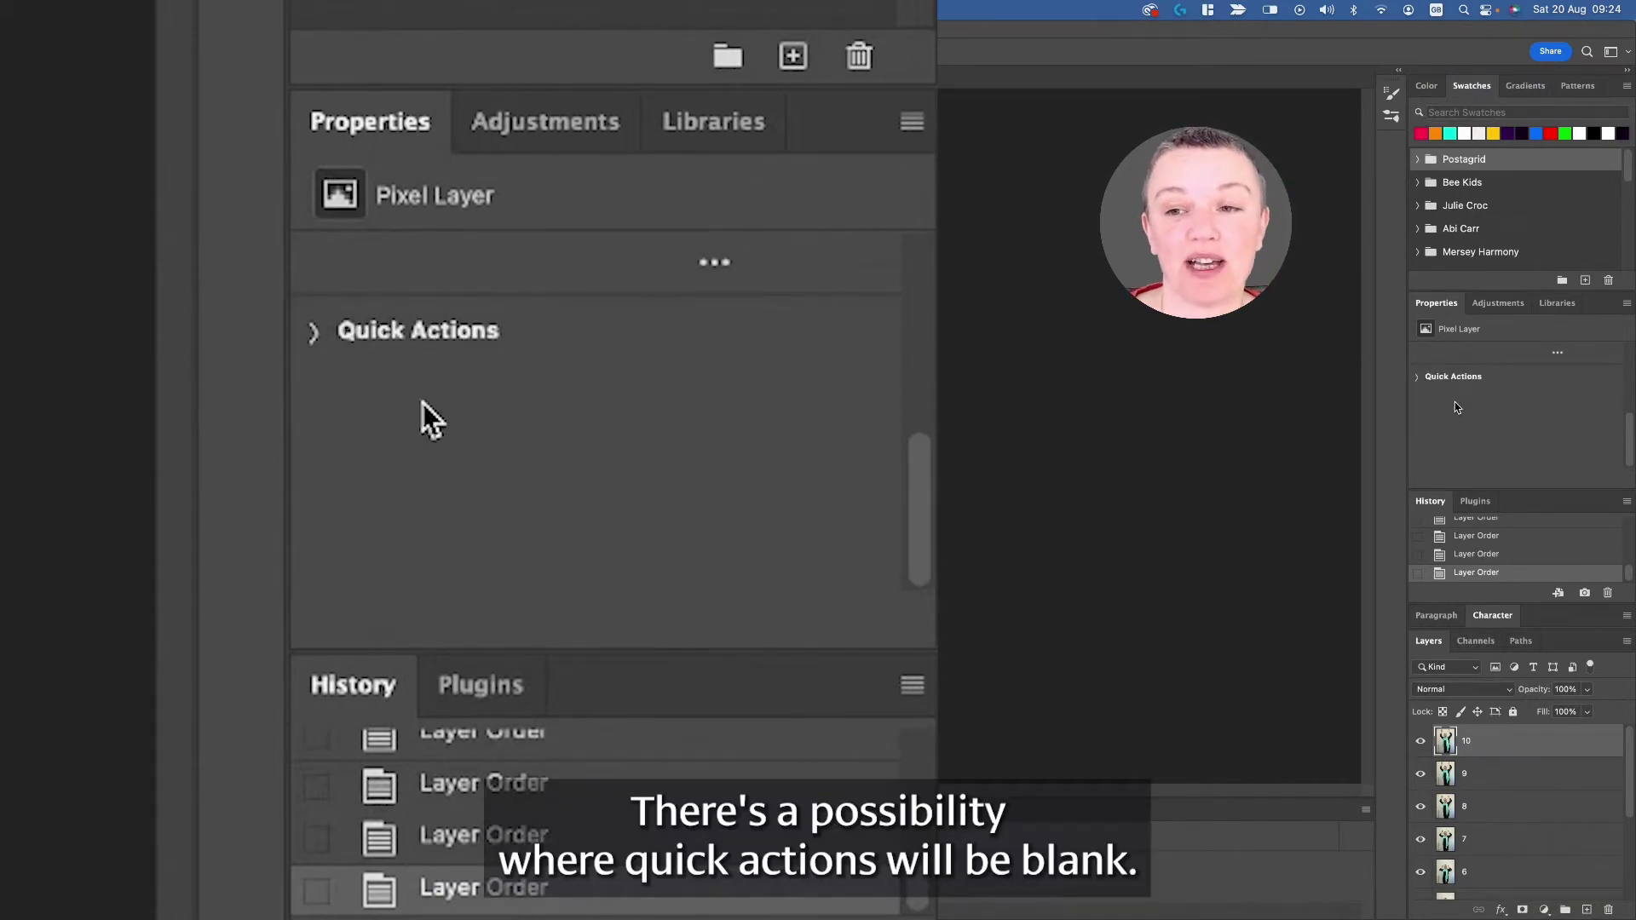
click(1417, 377)
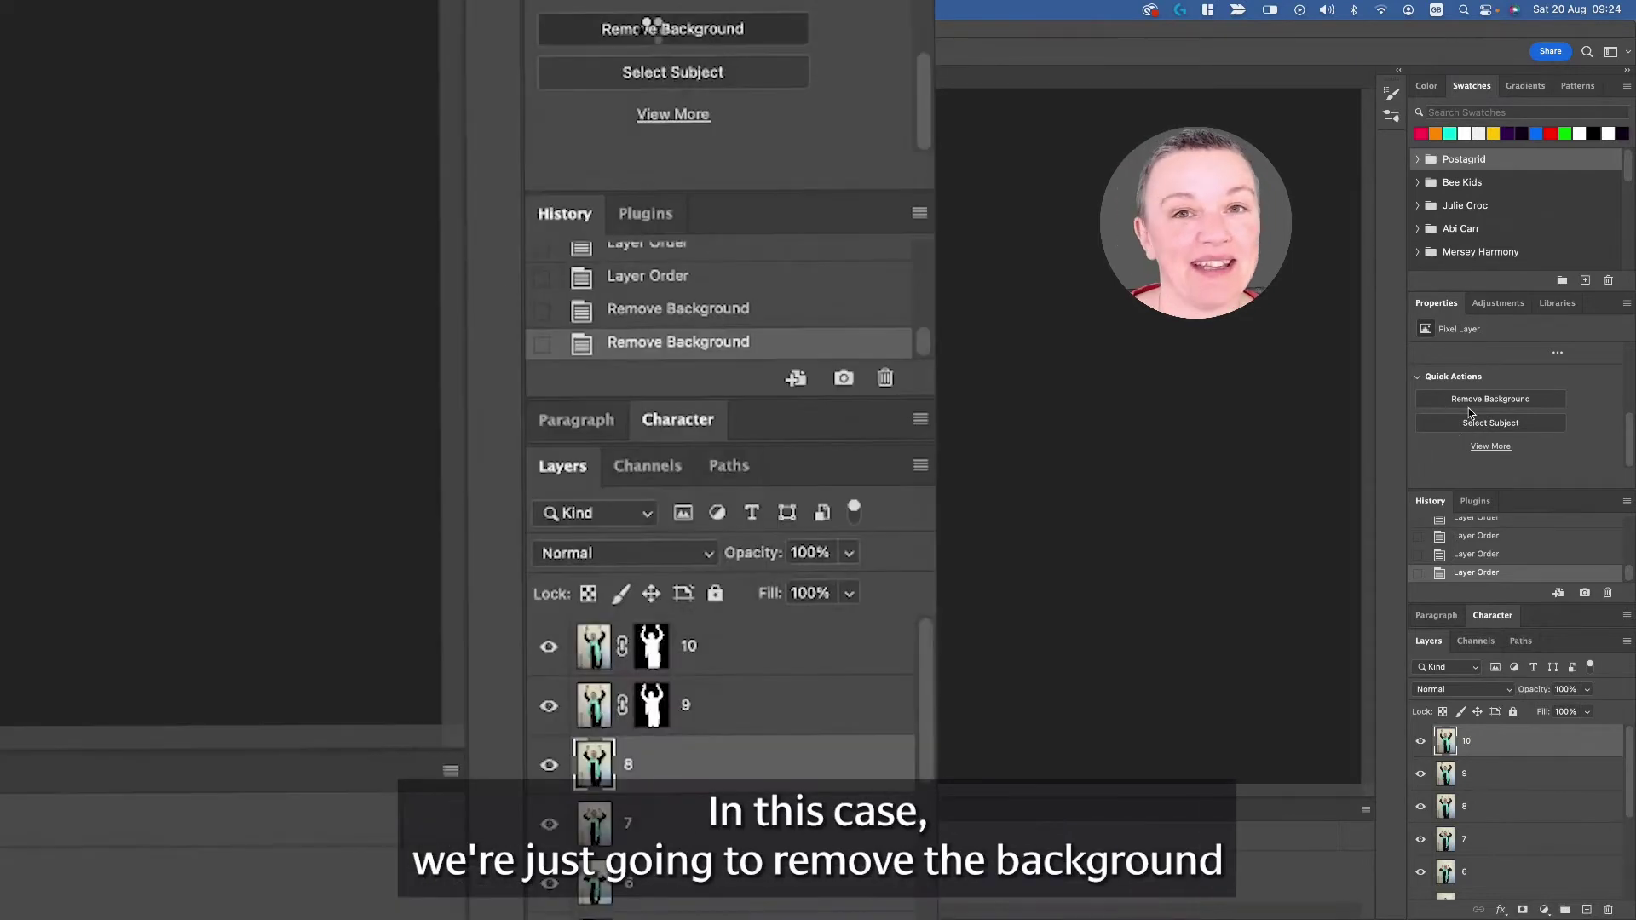
- Remove the background from layers 10, 9, 8, 7 and 6 using the Remove Background quick action
click(1490, 398)
click(1517, 774)
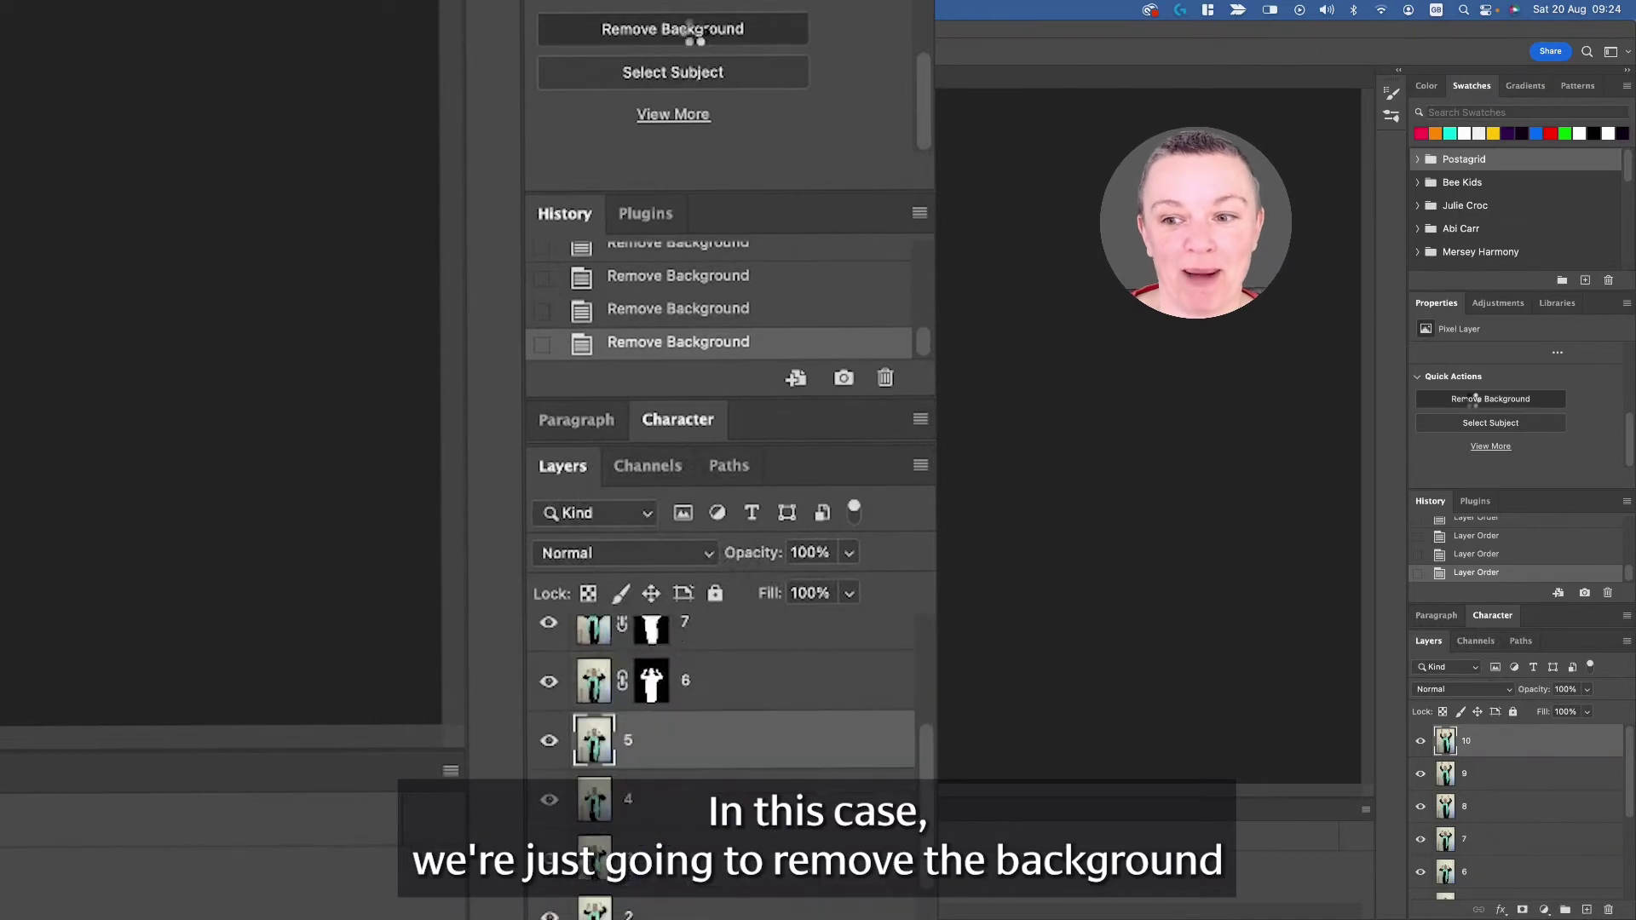
click(1490, 399)
click(1516, 806)
click(1490, 398)
click(1516, 839)
click(1490, 399)
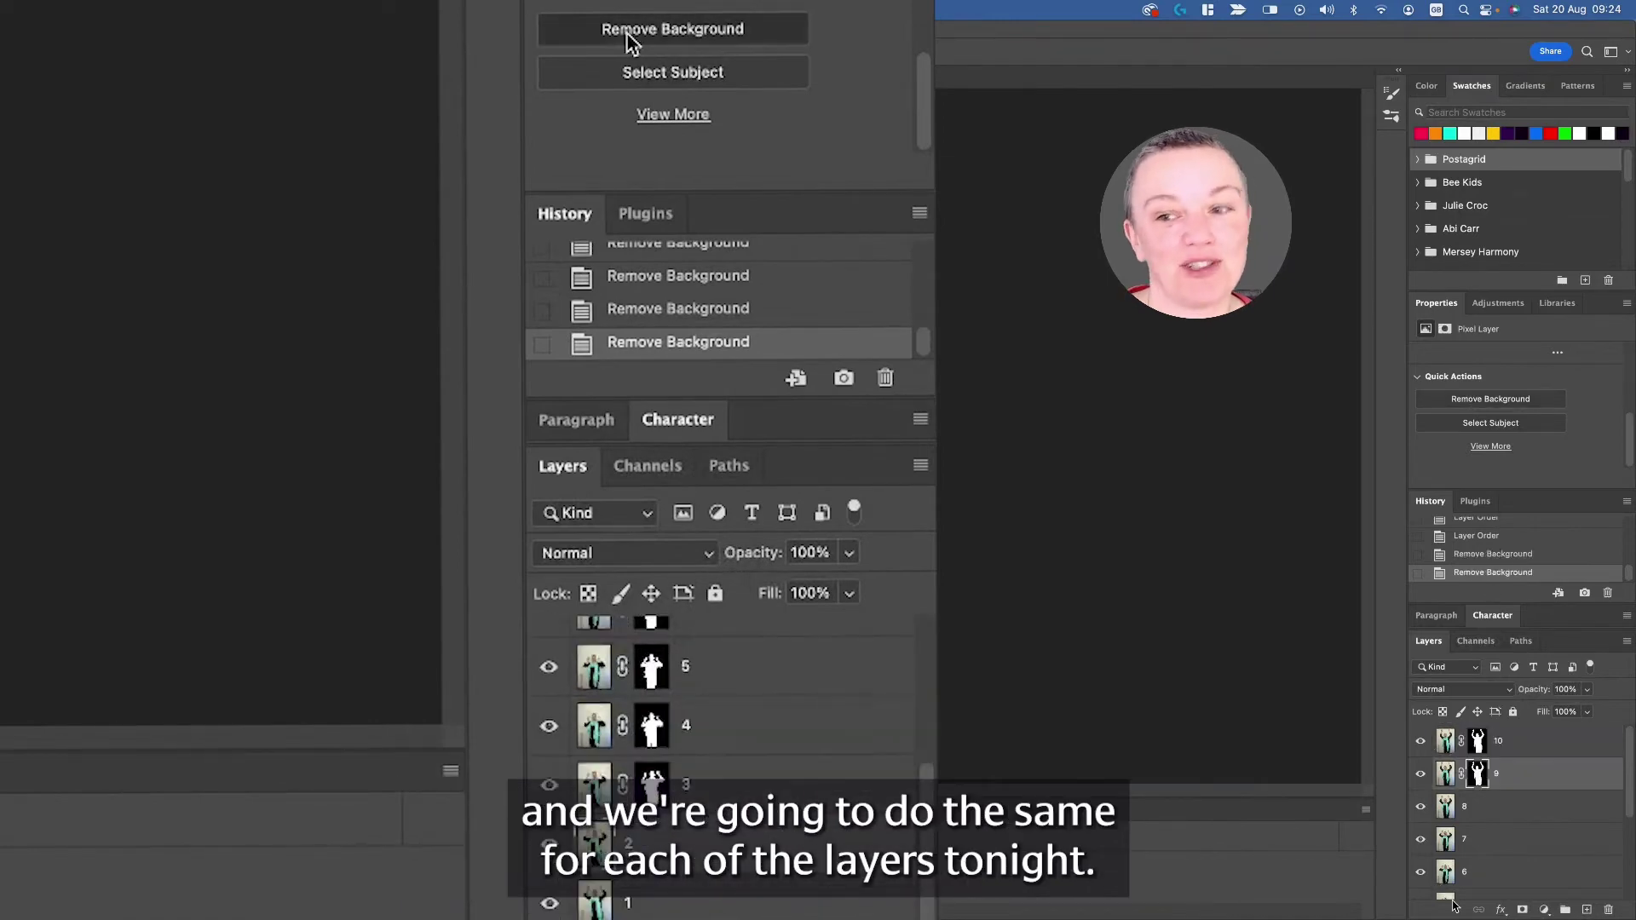
click(1517, 872)
click(1490, 399)
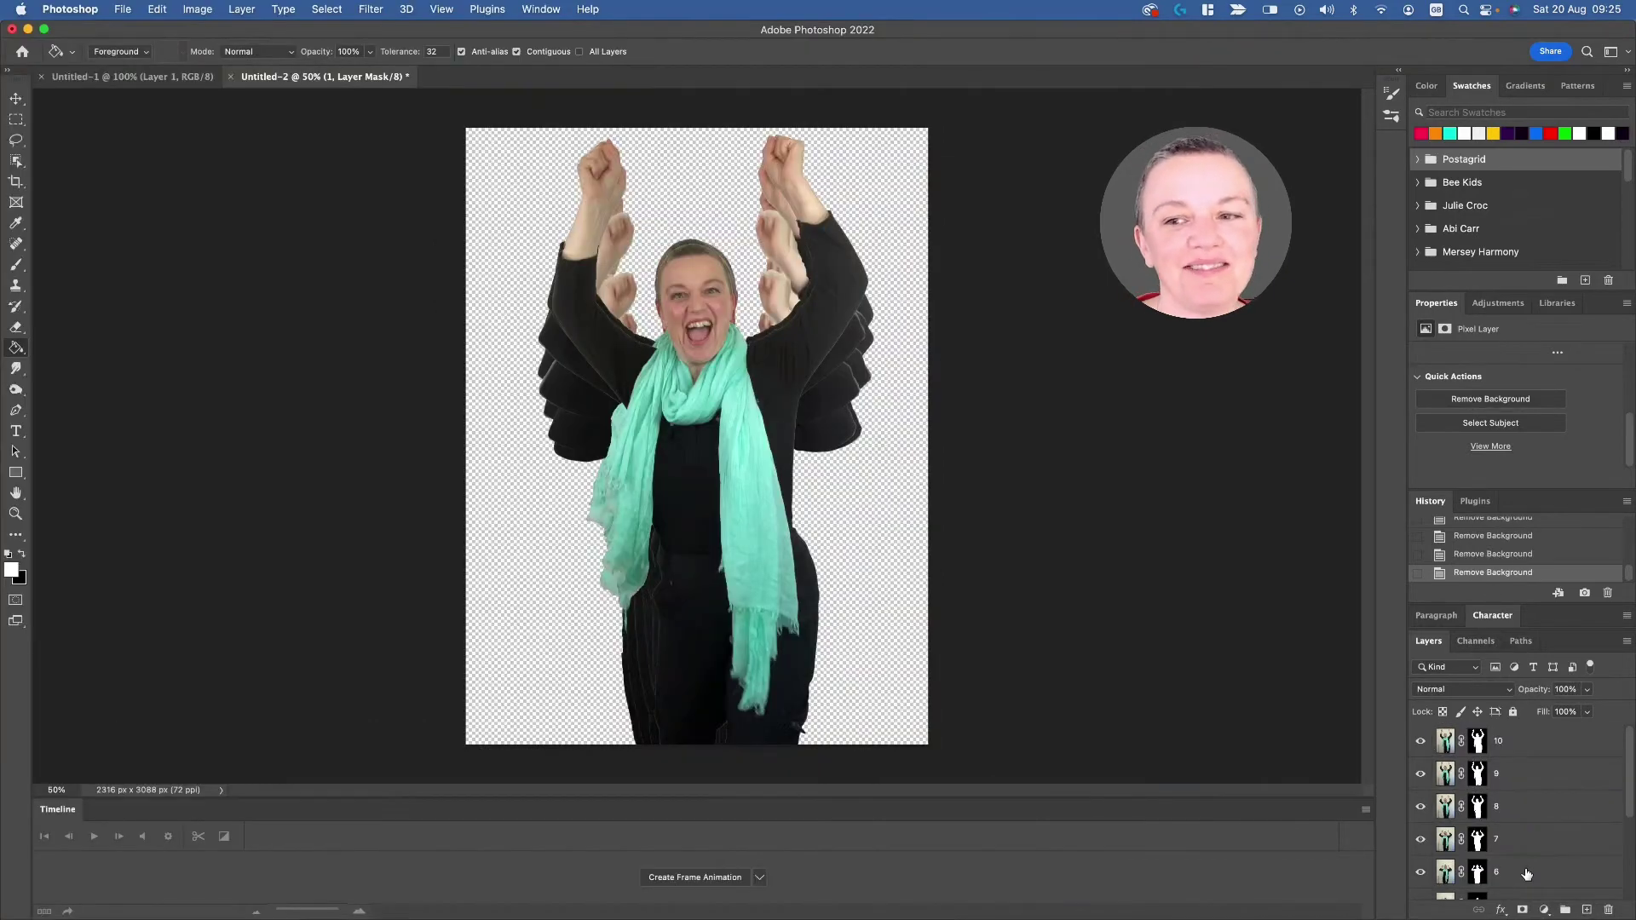
- Hide layers 10 down to 6 one after another to inspect each cut-out beneath
click(1503, 799)
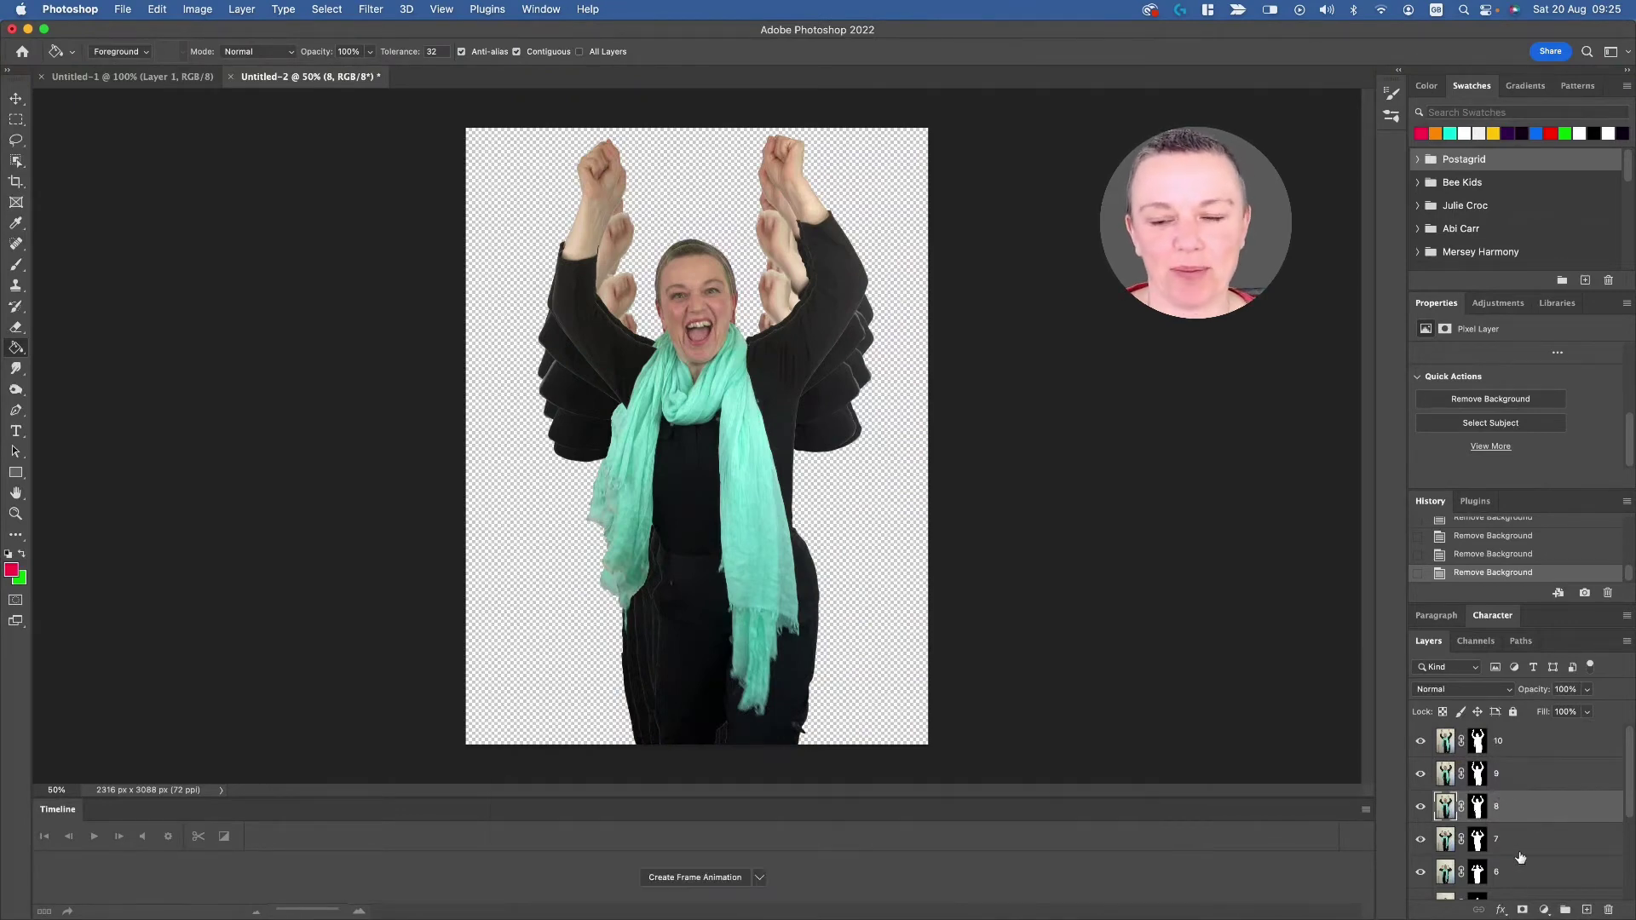
click(1528, 747)
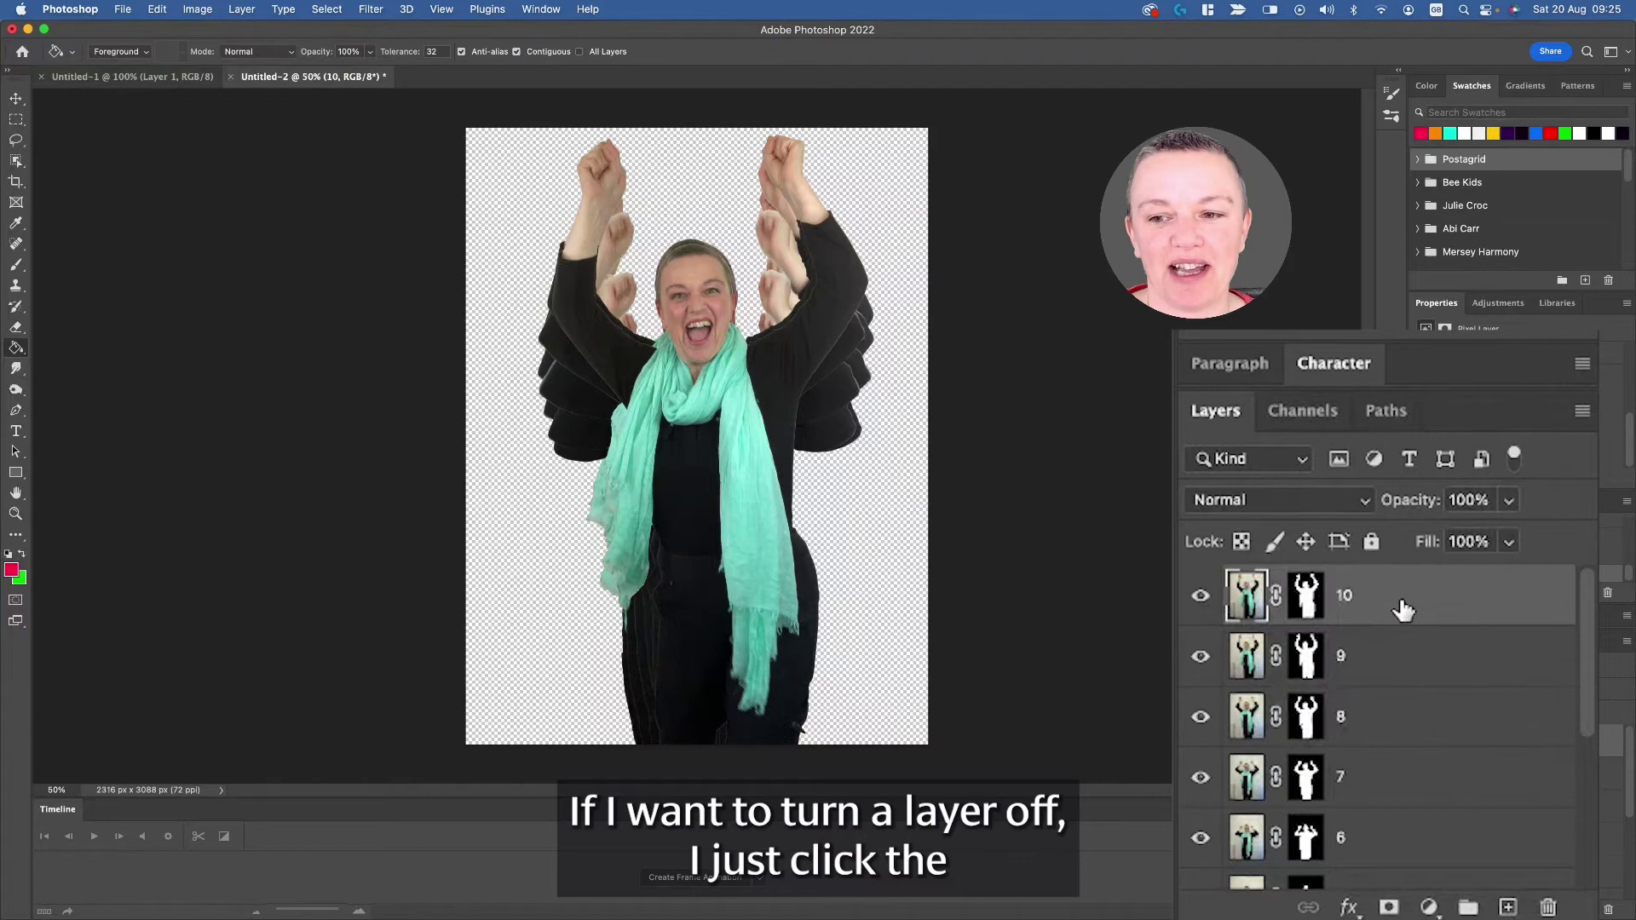
click(1202, 596)
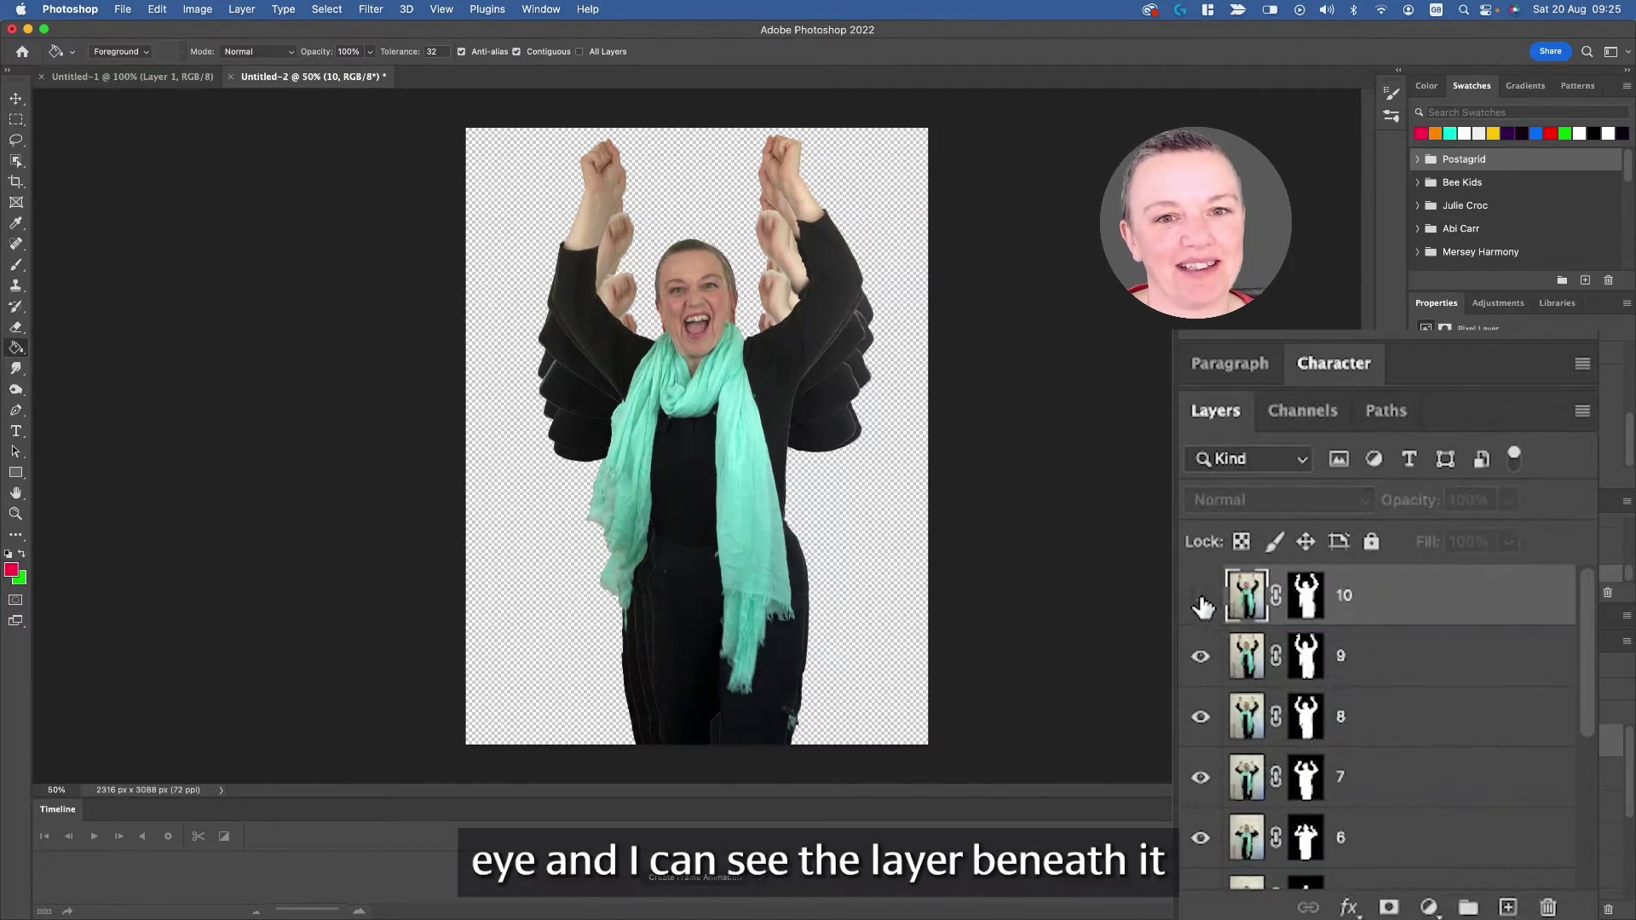
click(1201, 596)
click(1201, 595)
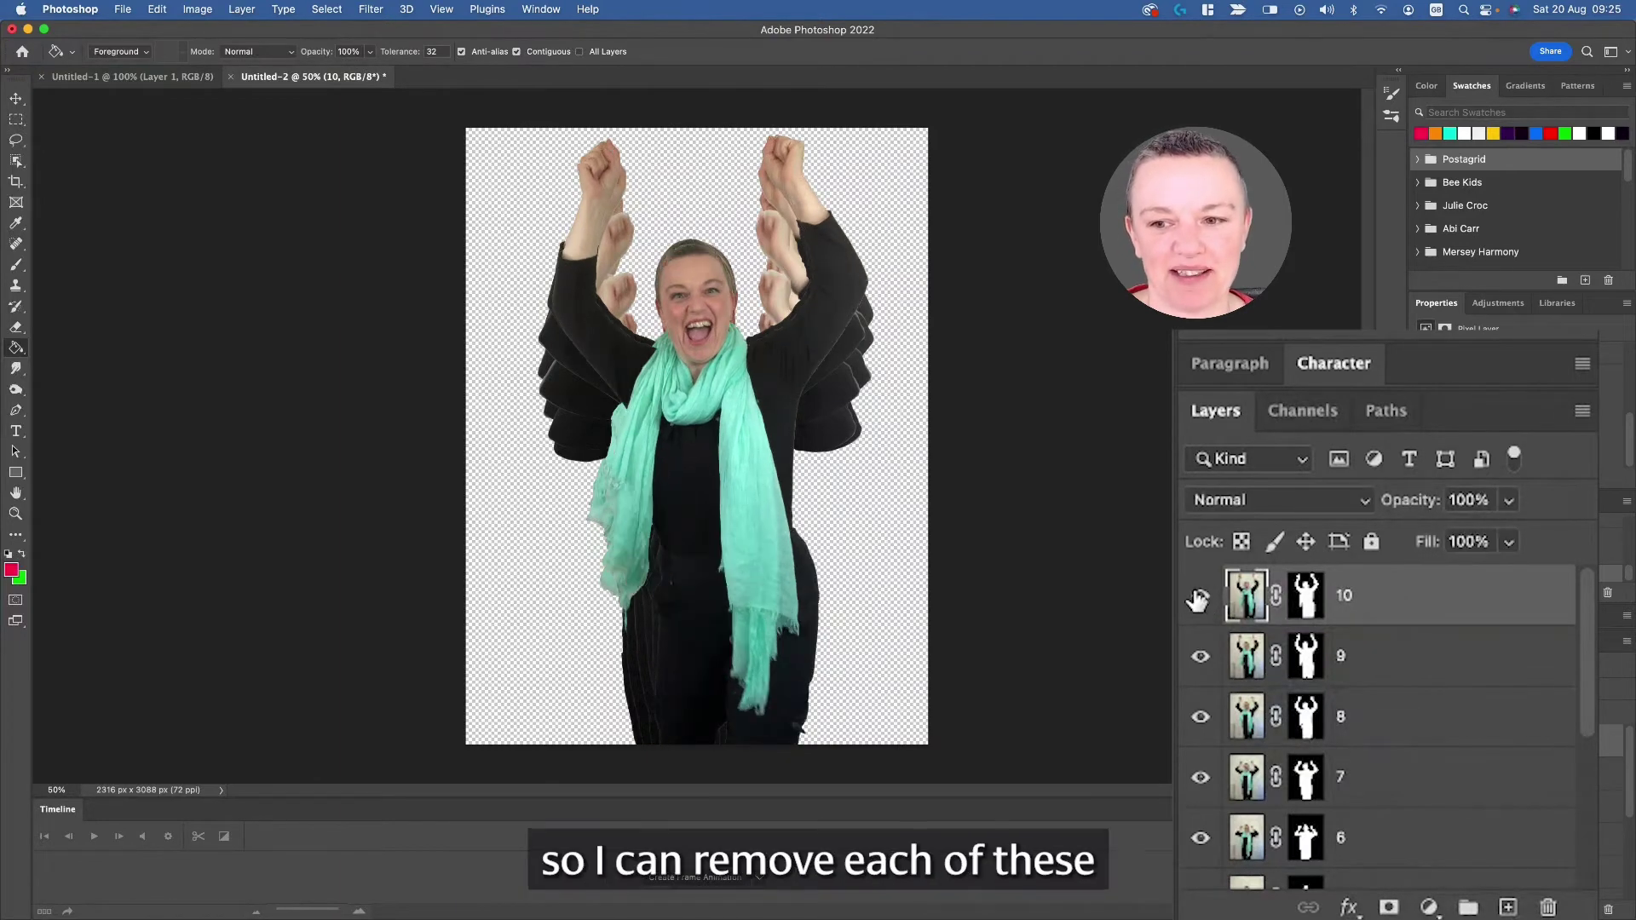
click(1200, 656)
click(1200, 716)
click(1200, 777)
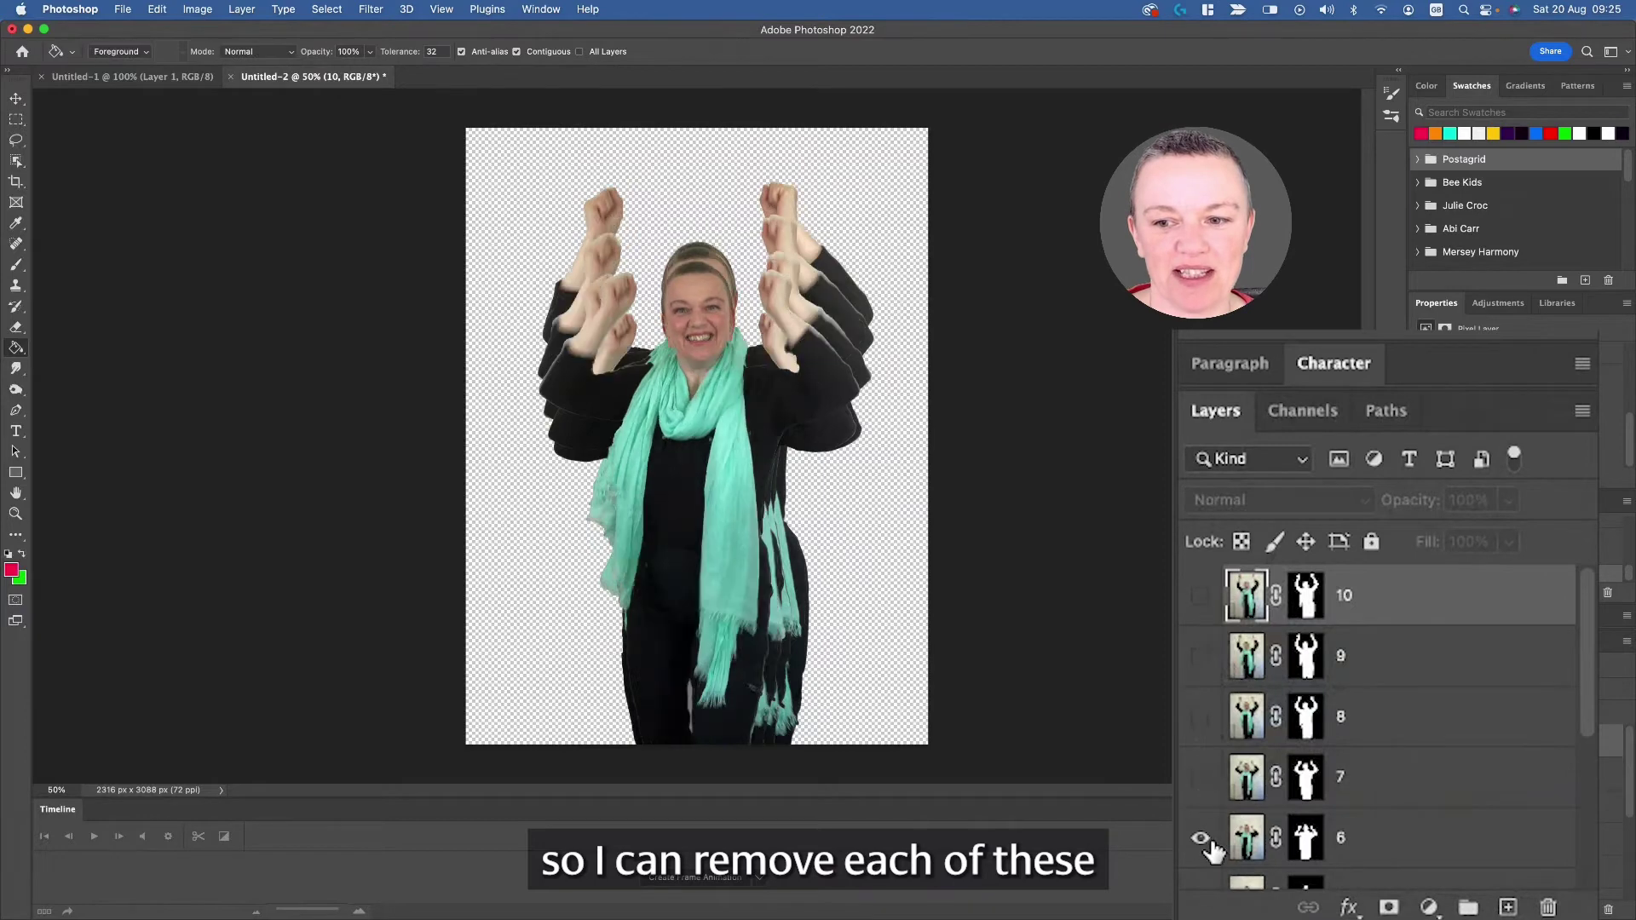
click(1201, 837)
- Turn visibility back on for layers 6, 7, 8, 9 and 10
click(1201, 837)
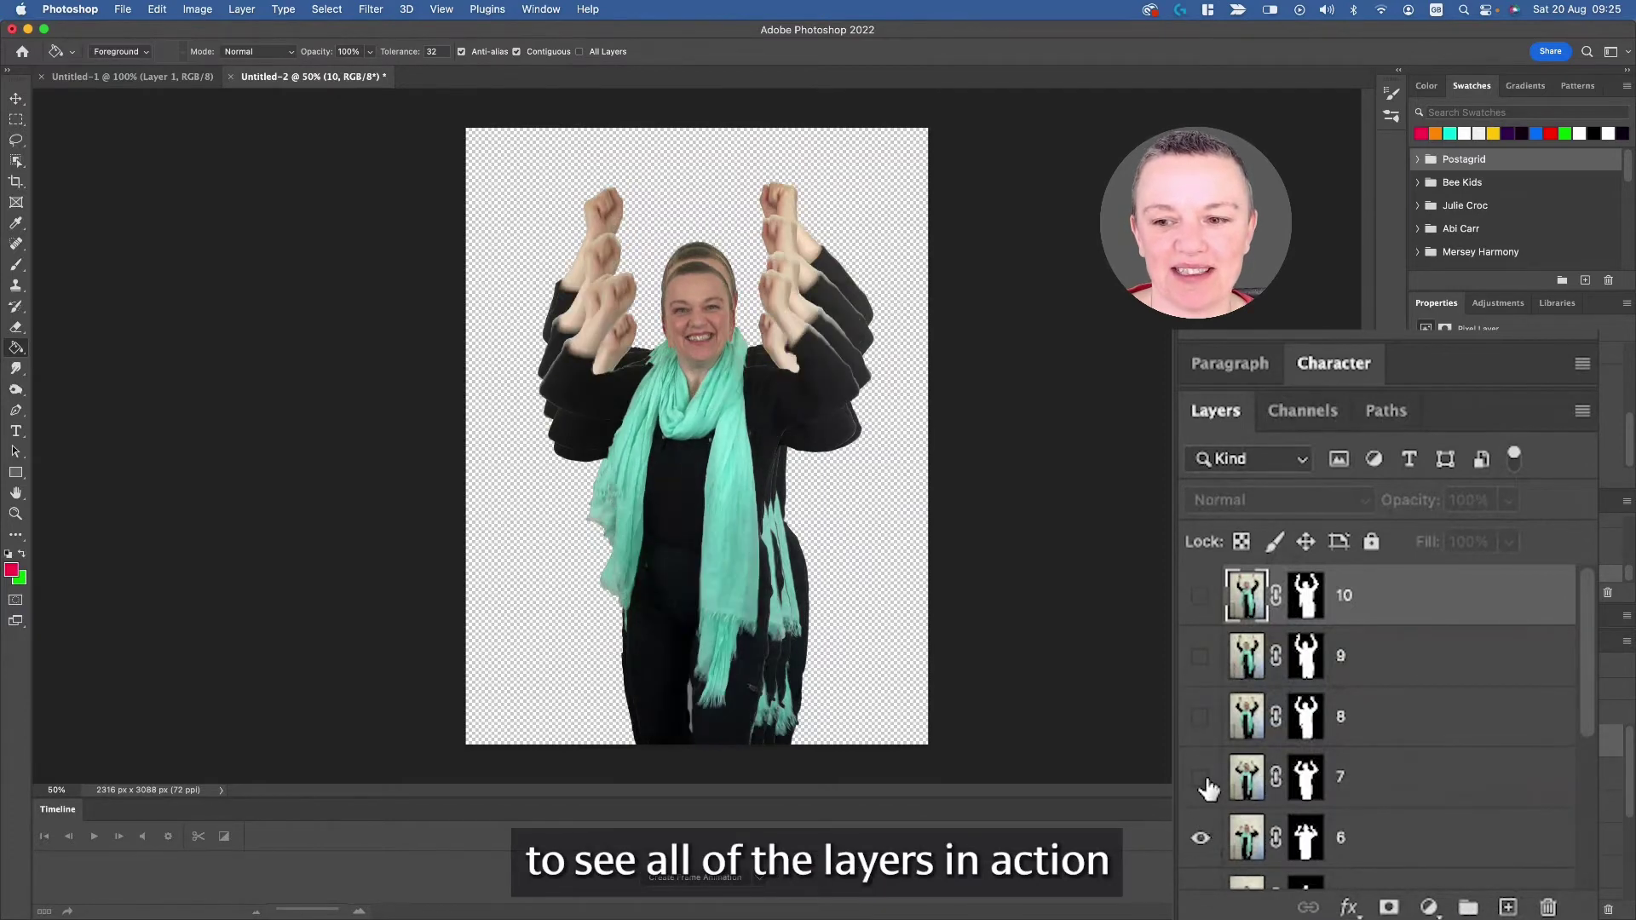
click(1200, 777)
click(1200, 716)
click(1200, 656)
click(1200, 595)
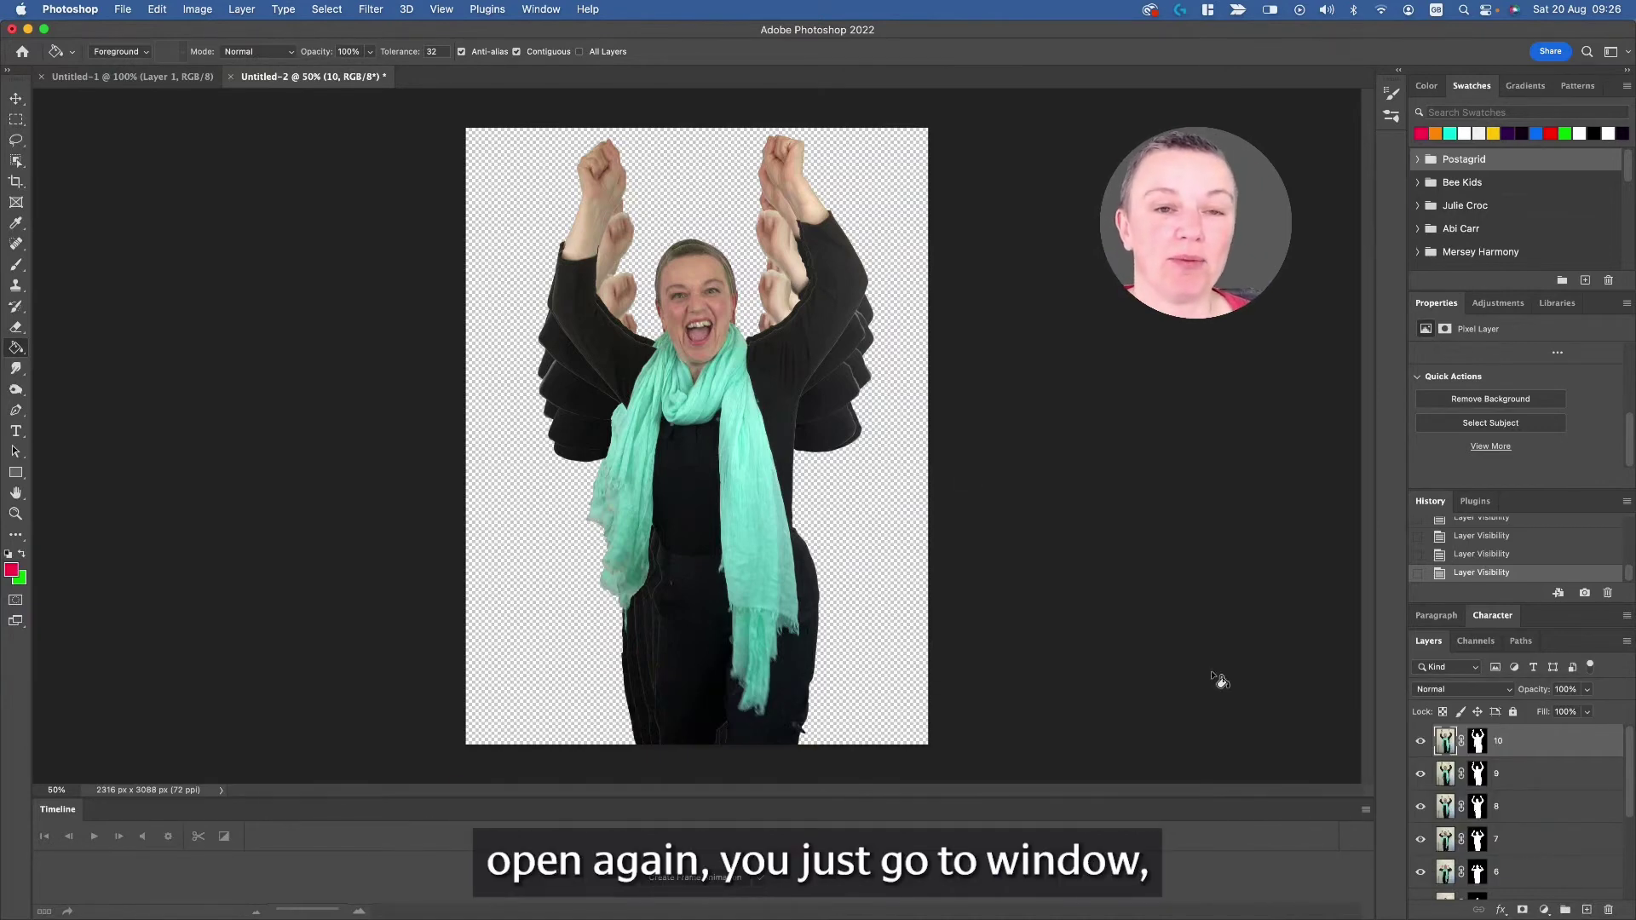
- Open the Timeline panel and create a frame animation instead of a video timeline
click(553, 14)
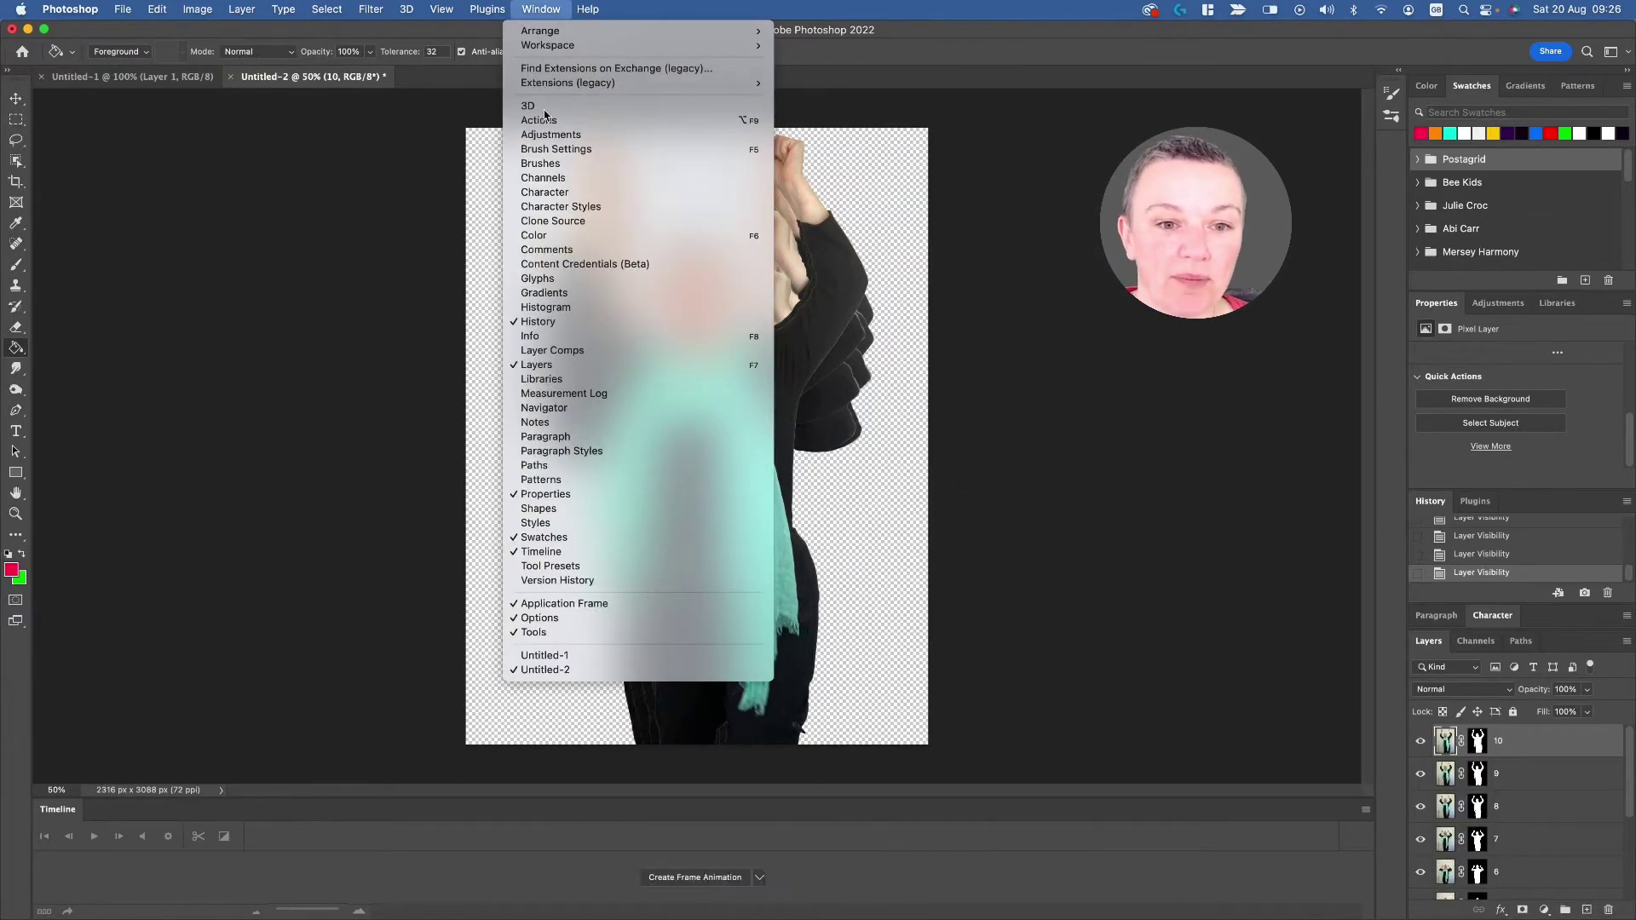
click(558, 554)
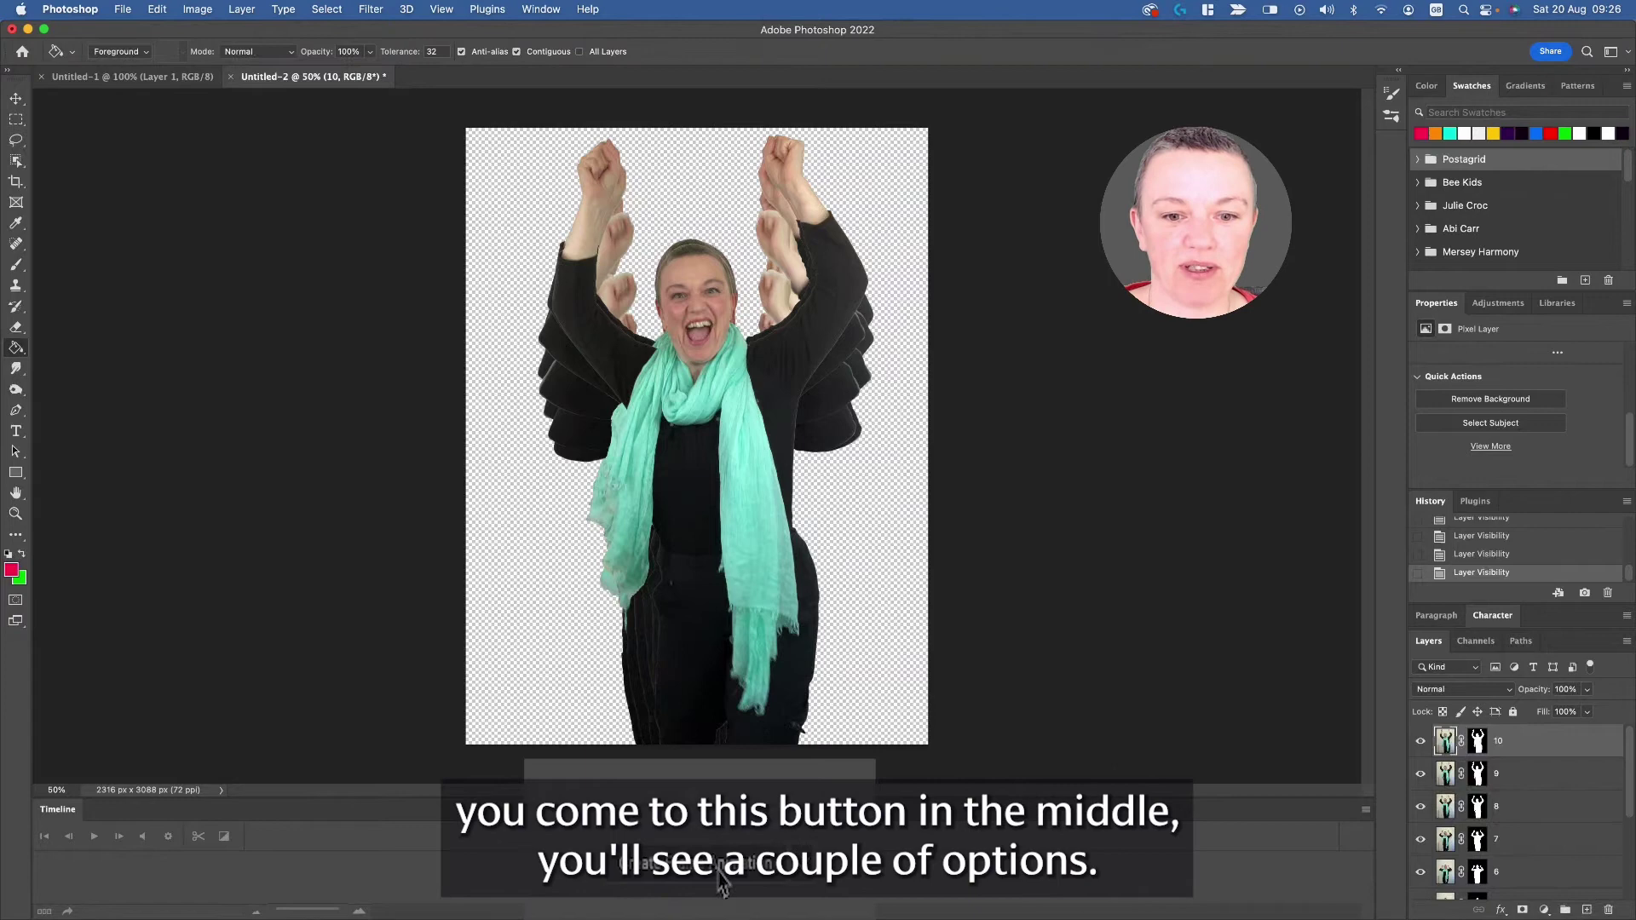
click(788, 868)
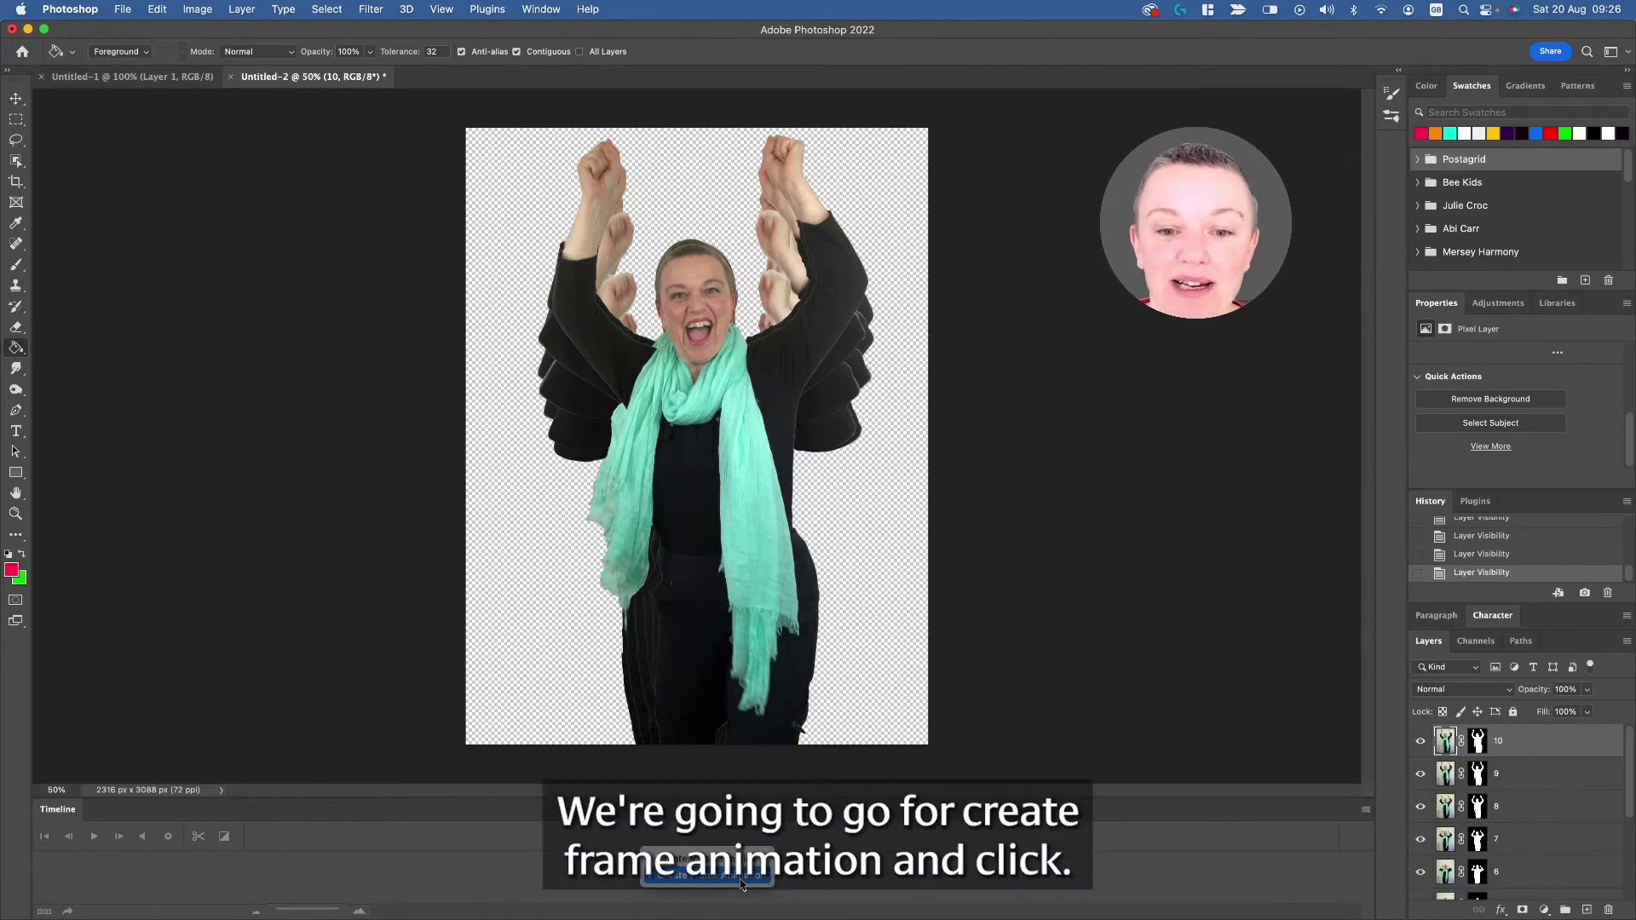
click(742, 884)
click(684, 883)
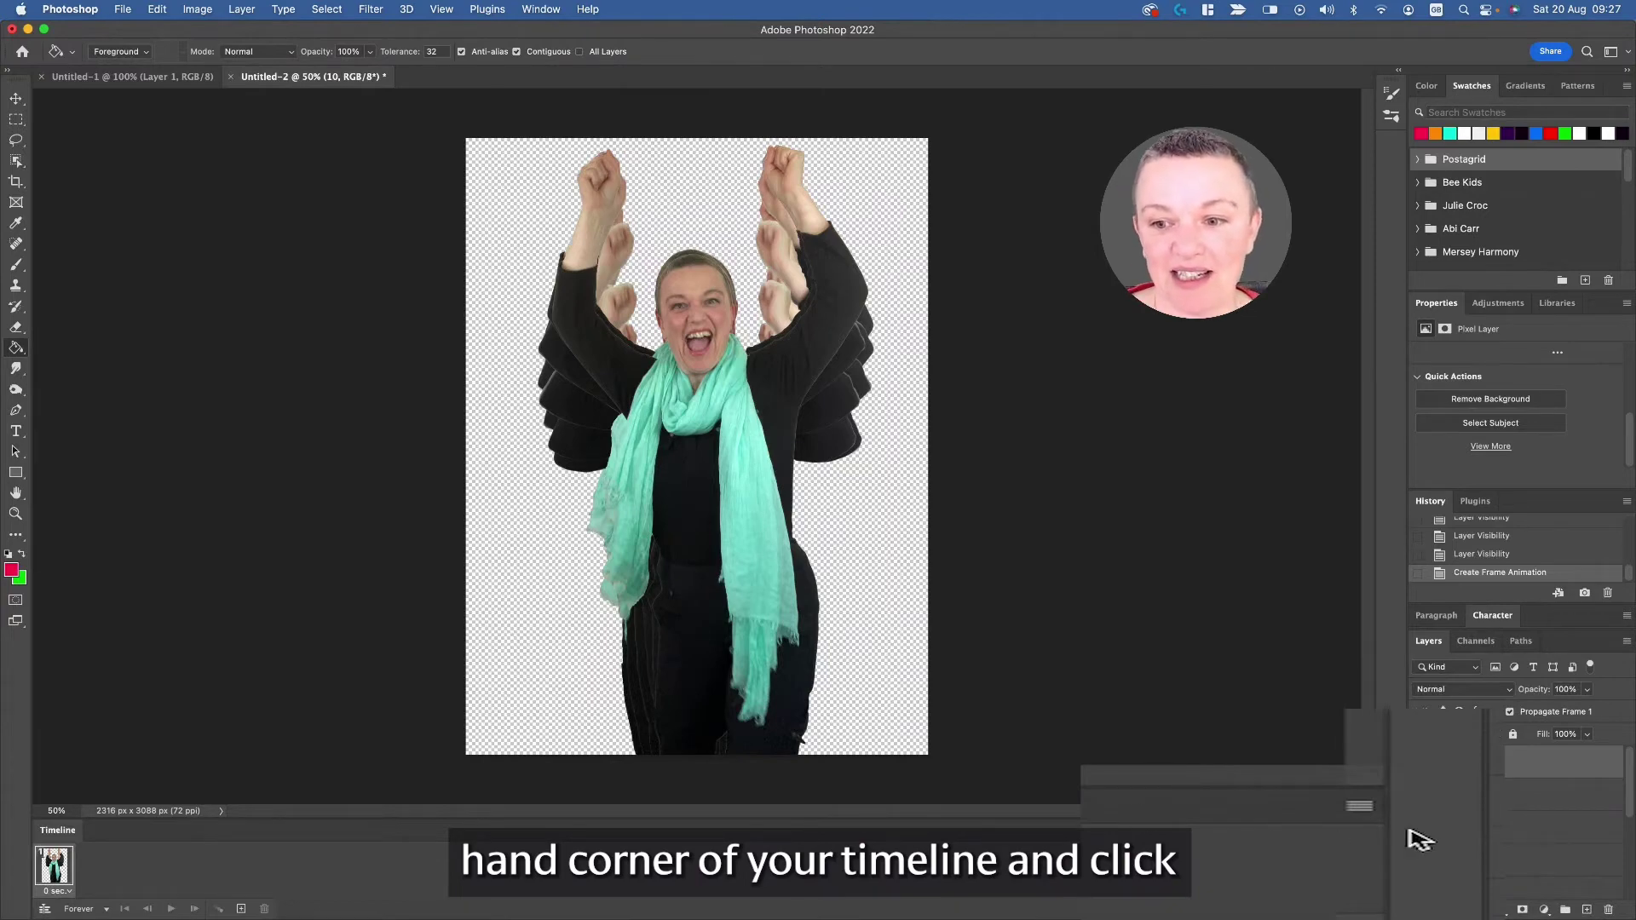
- Convert the ten layers into ten frames with Make Frames From Layers, then preview the playback
click(1363, 809)
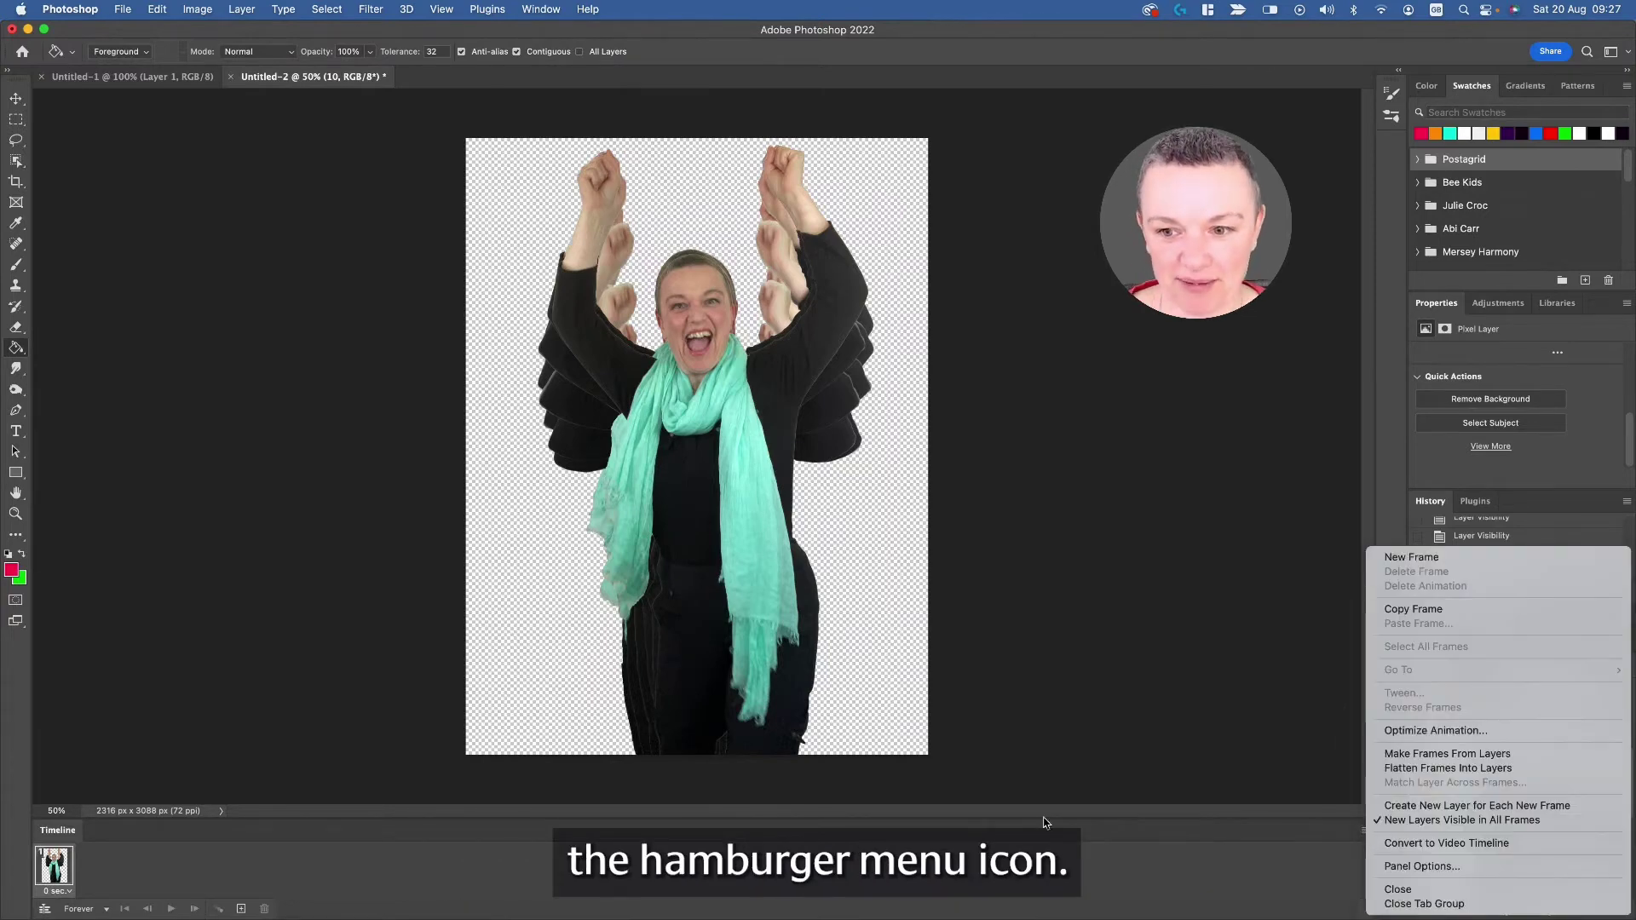
click(1415, 755)
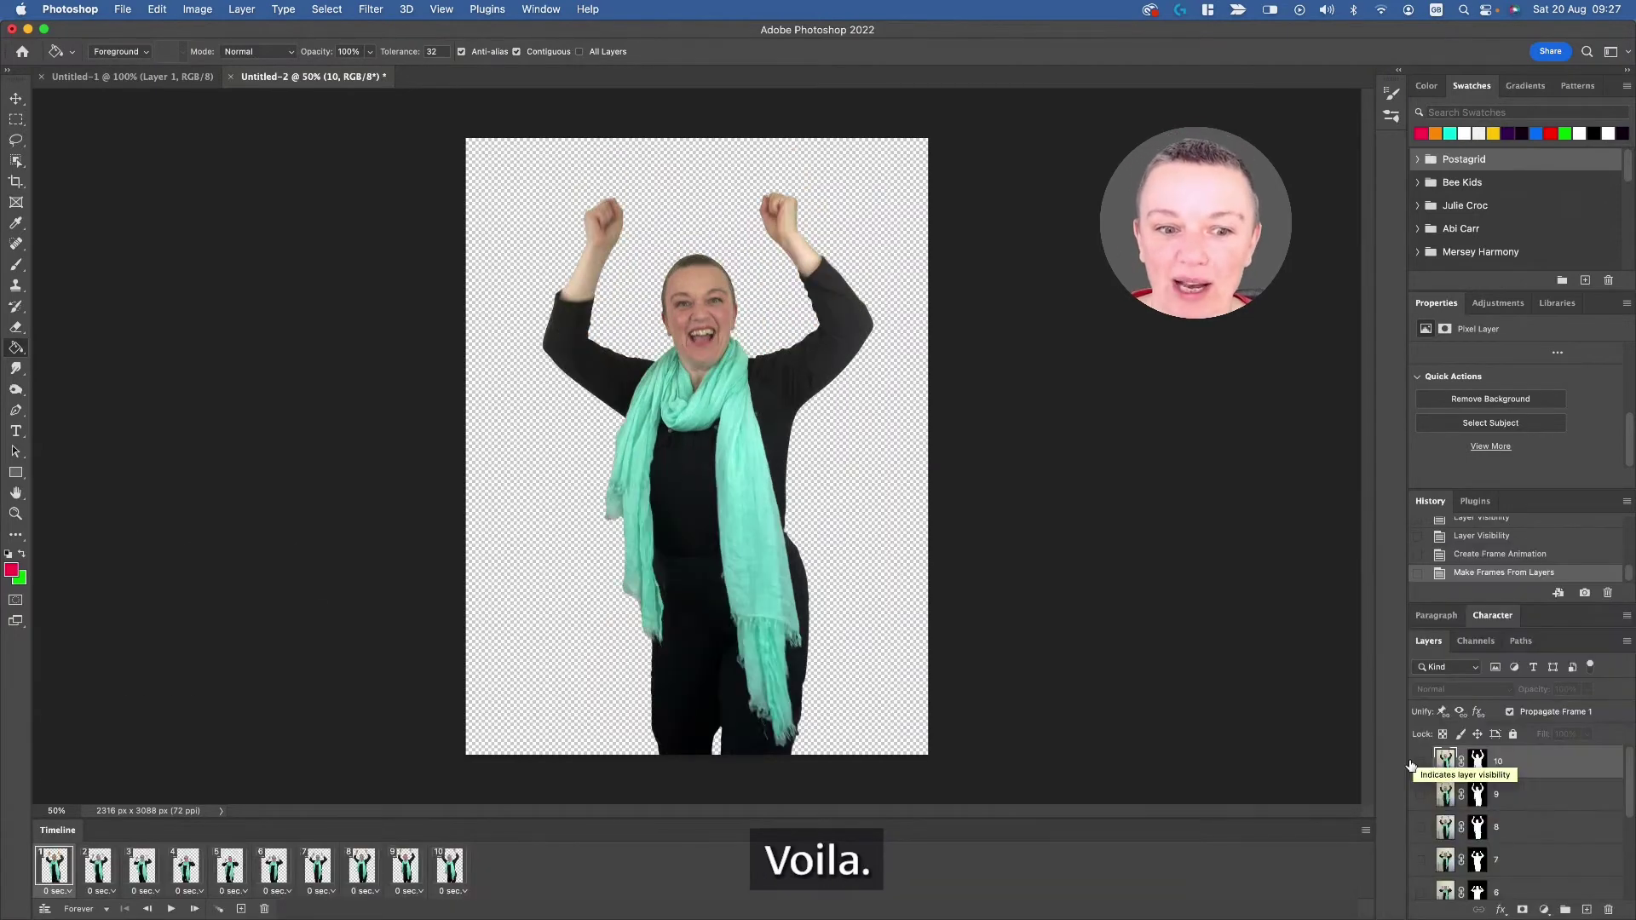
click(169, 909)
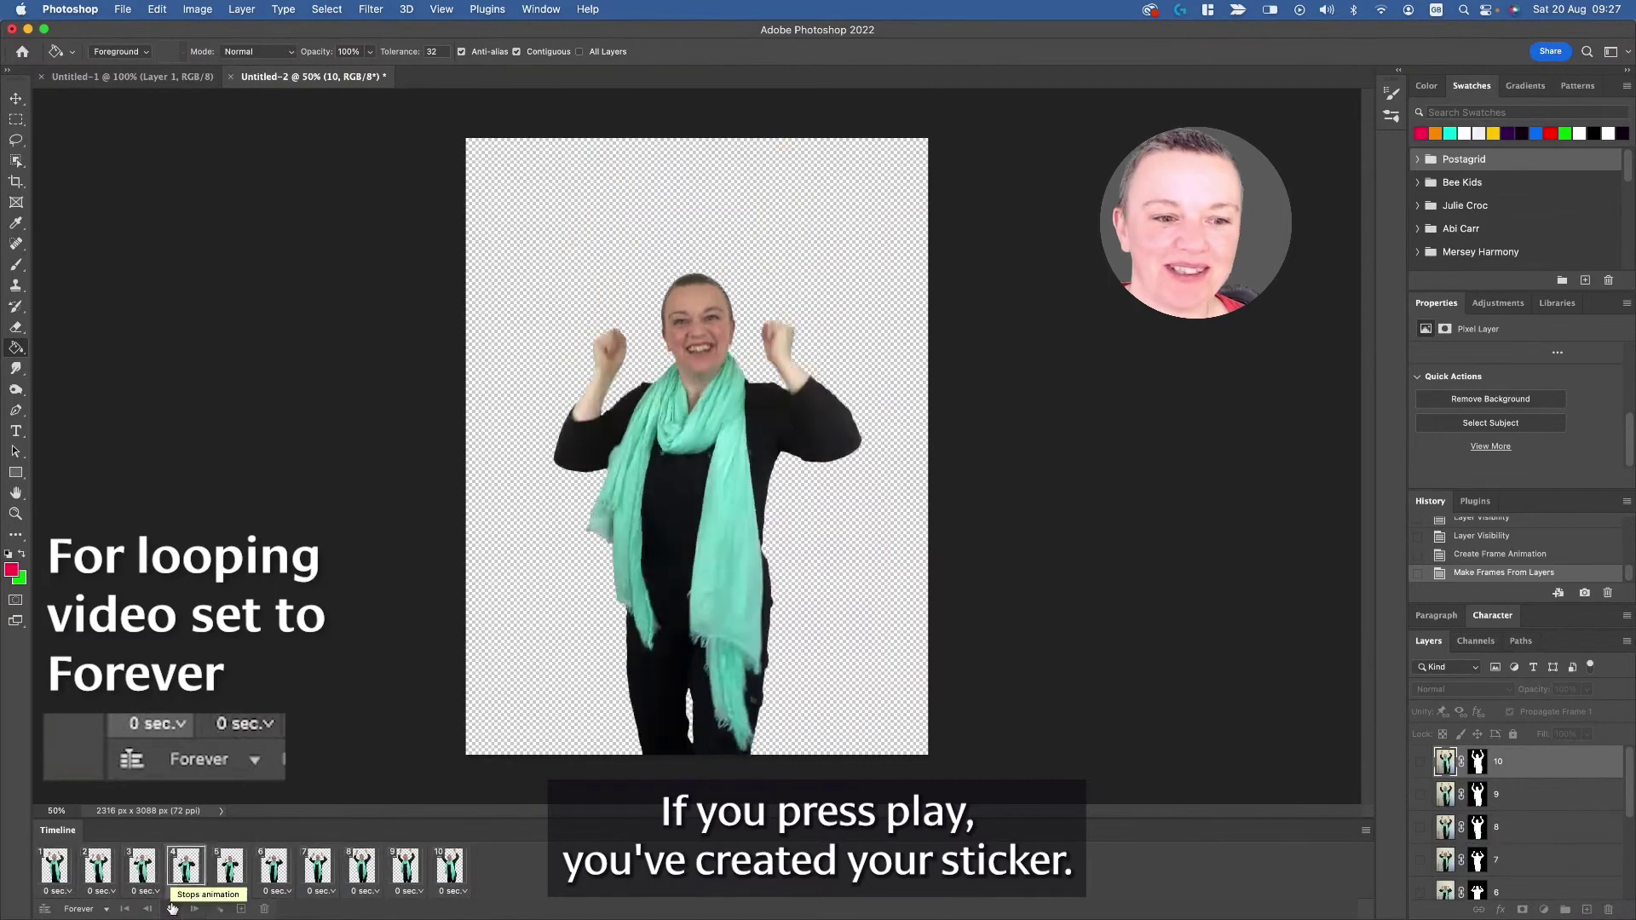
click(172, 910)
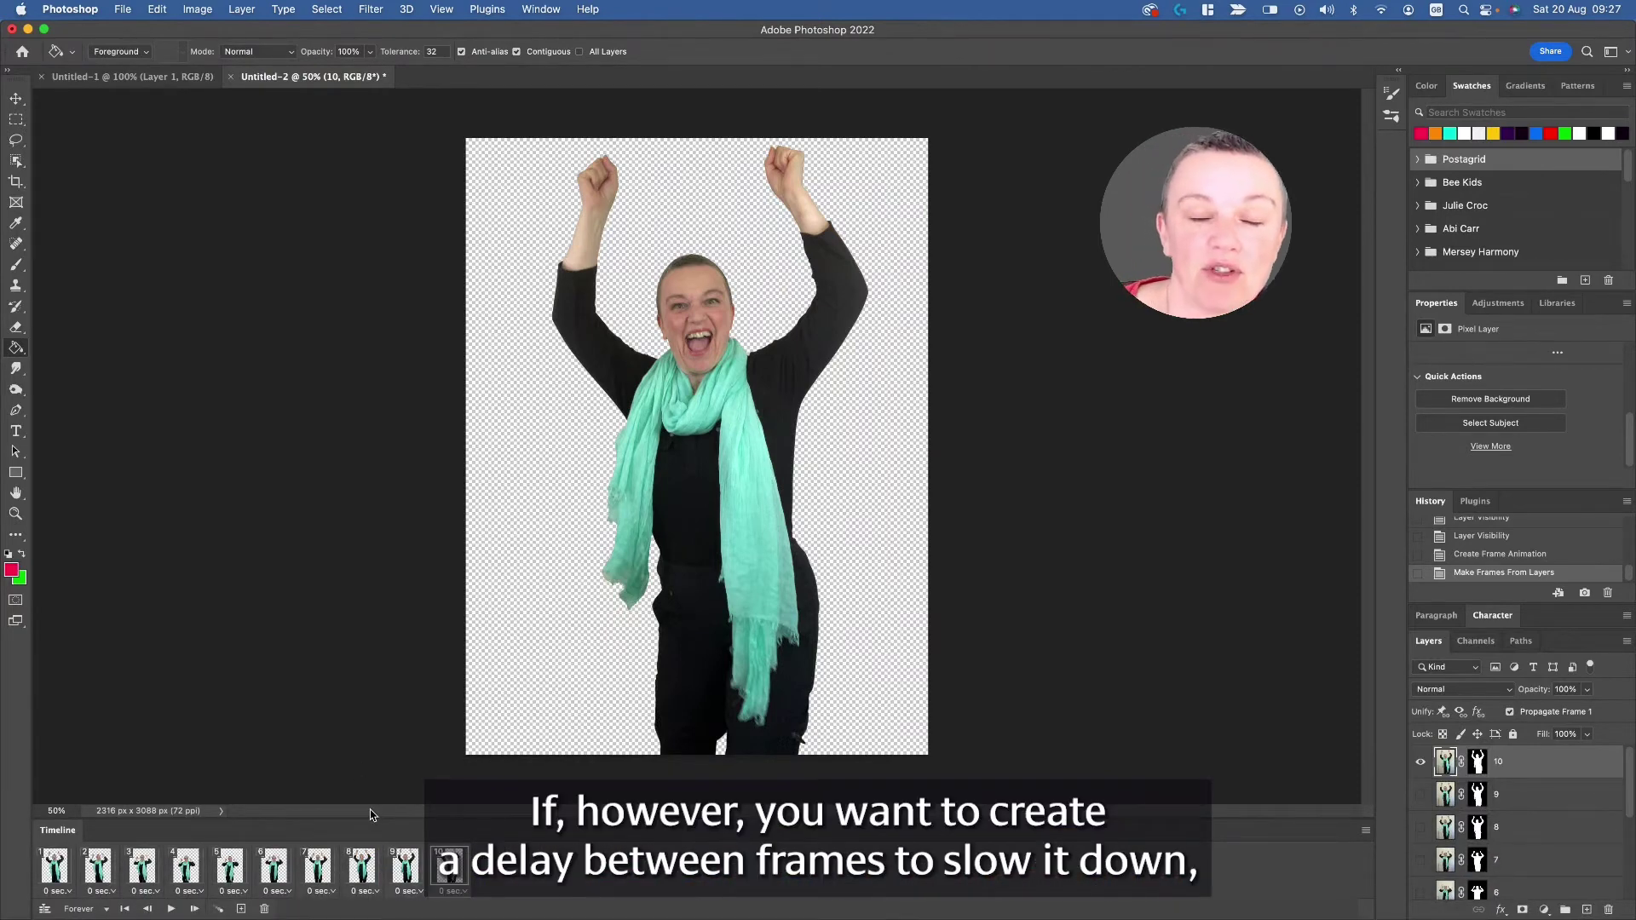
click(82, 893)
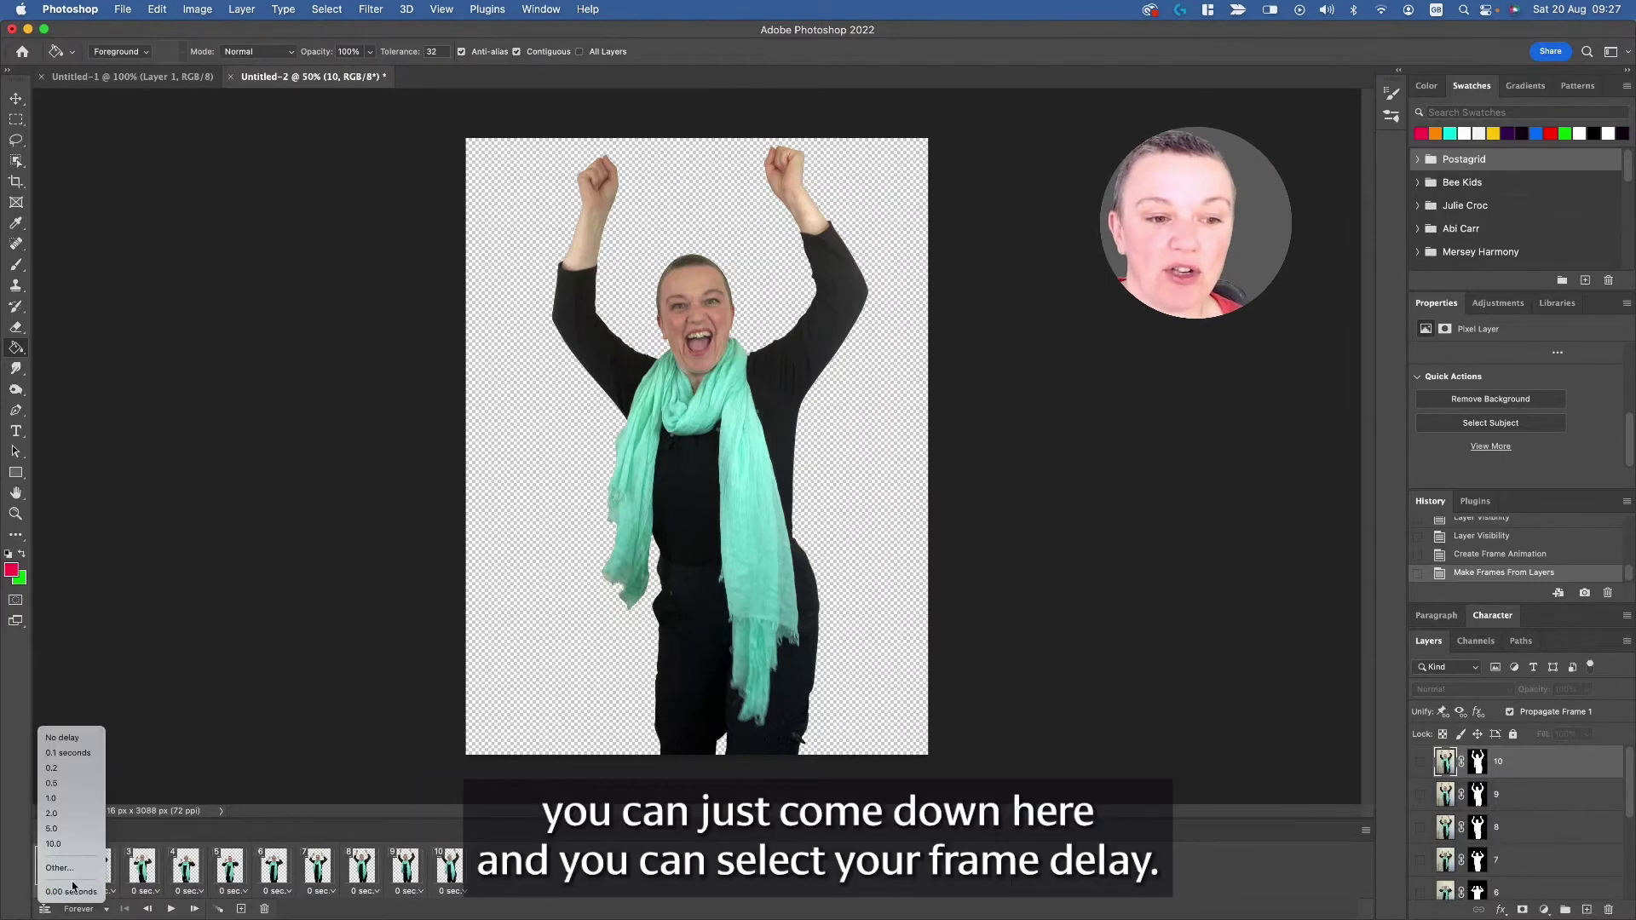
click(69, 753)
click(111, 892)
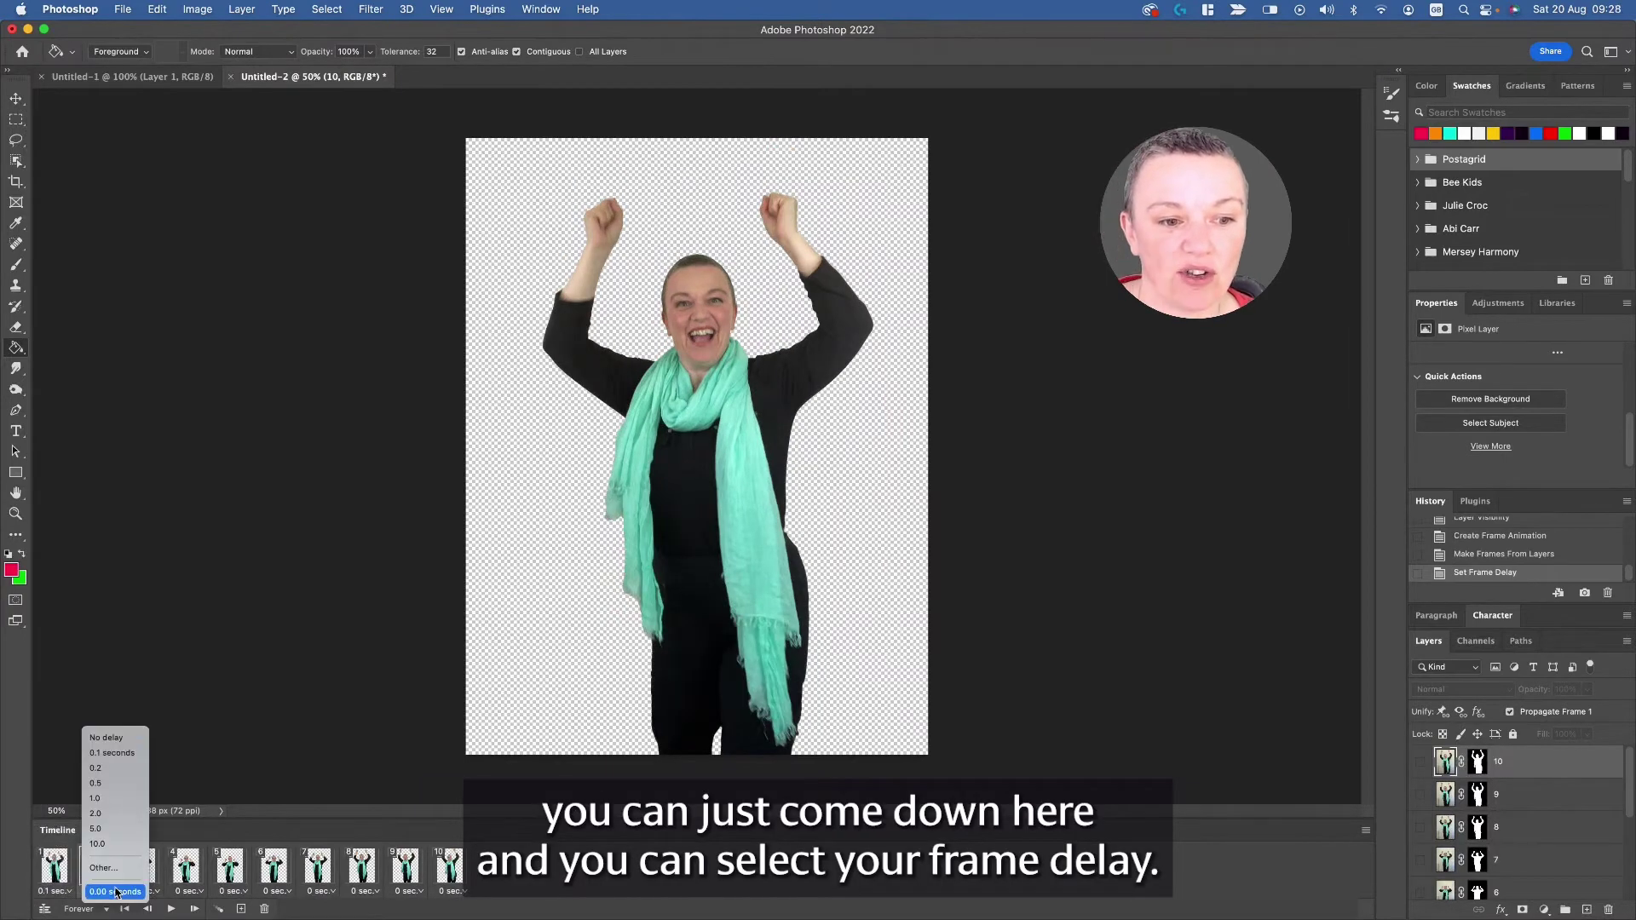
click(112, 753)
click(146, 892)
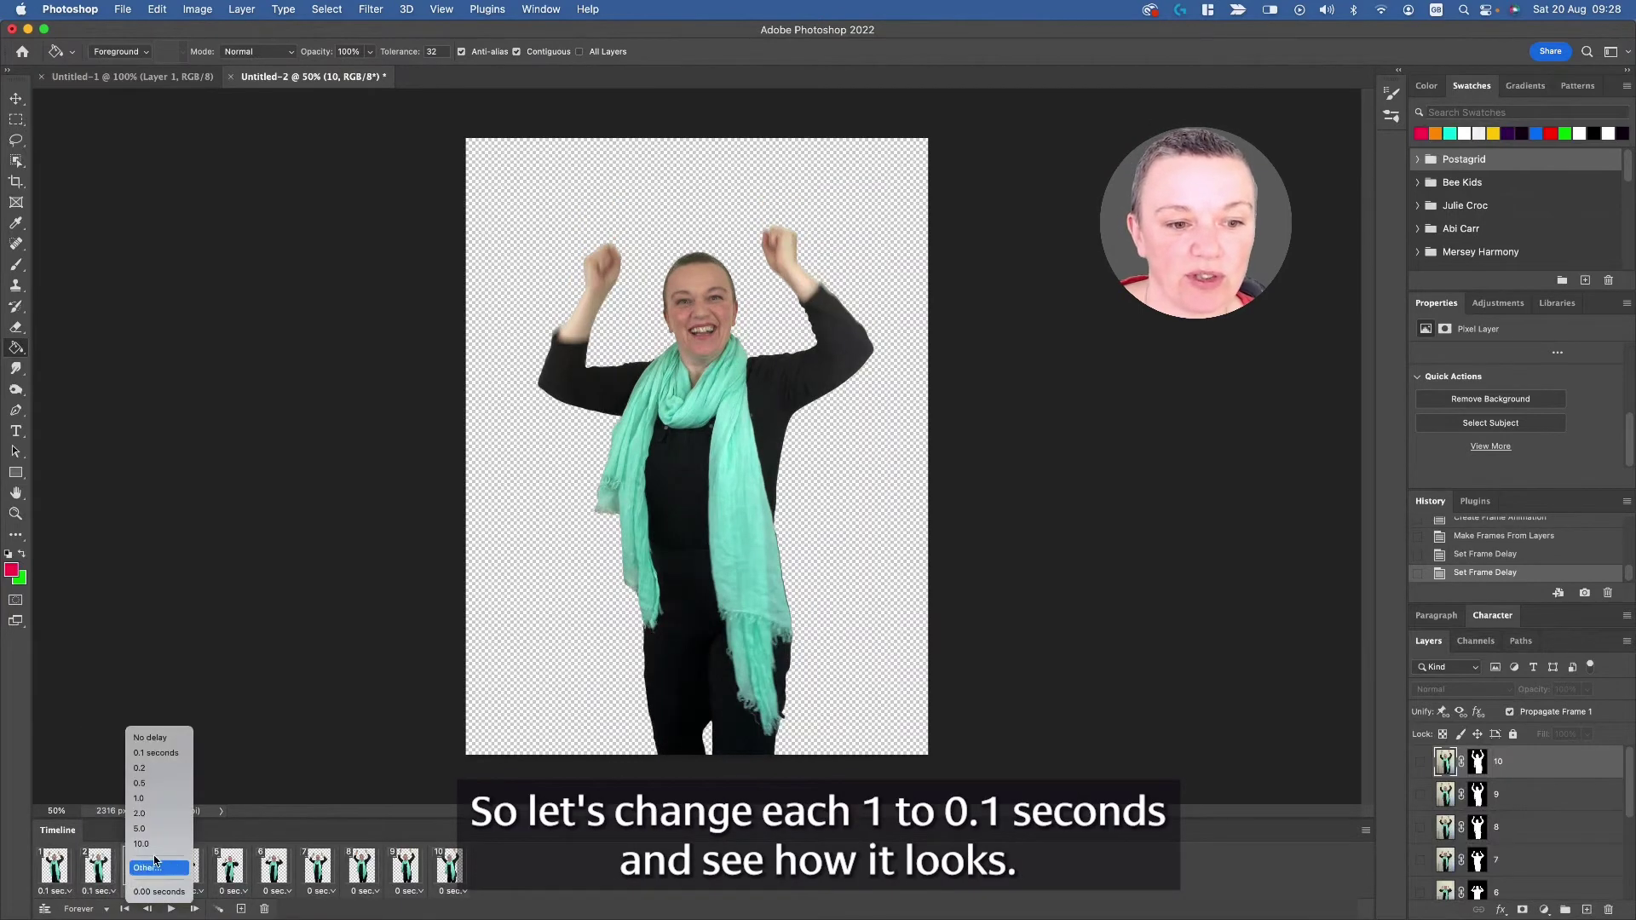
click(156, 753)
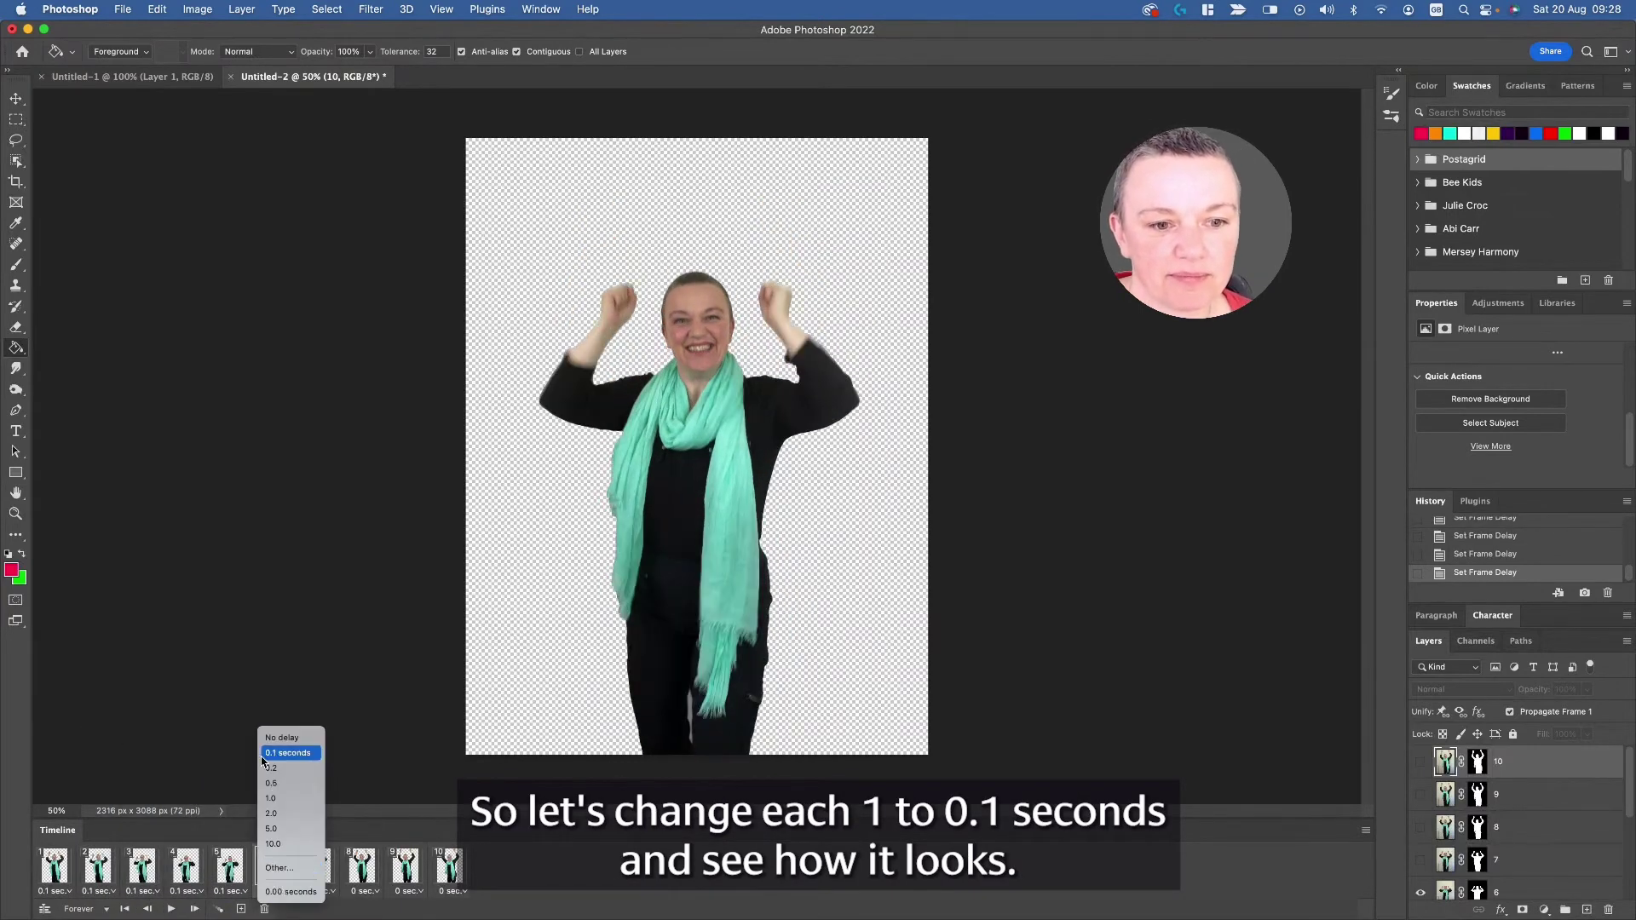
click(286, 753)
click(318, 892)
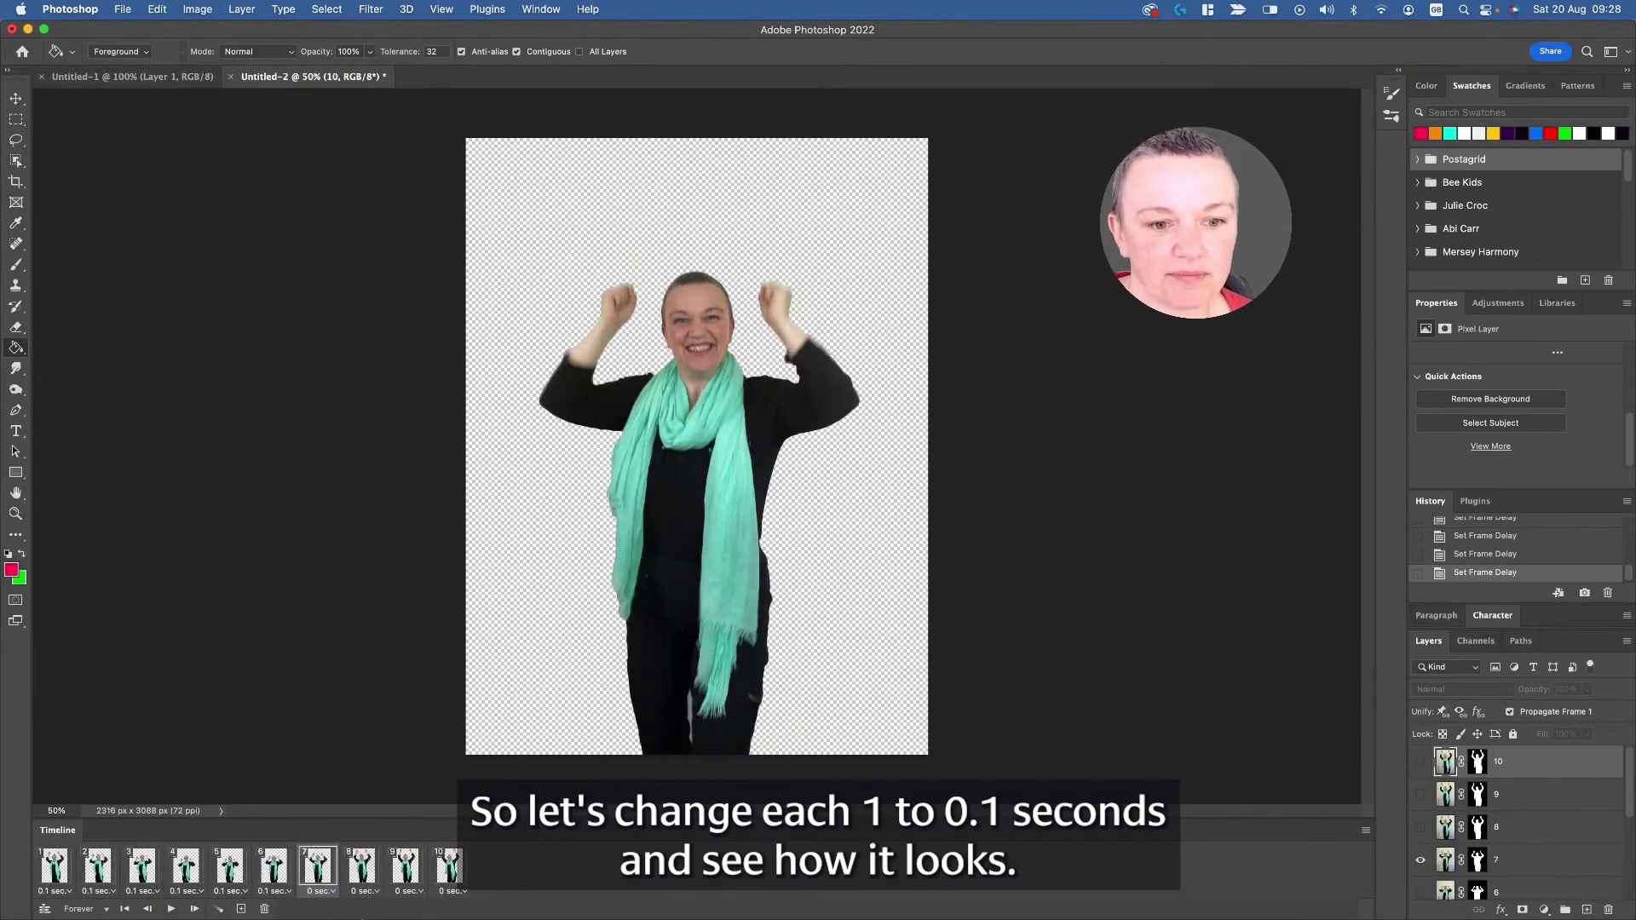
click(319, 892)
click(332, 753)
click(362, 892)
click(376, 754)
click(407, 892)
click(420, 753)
click(450, 892)
click(463, 753)
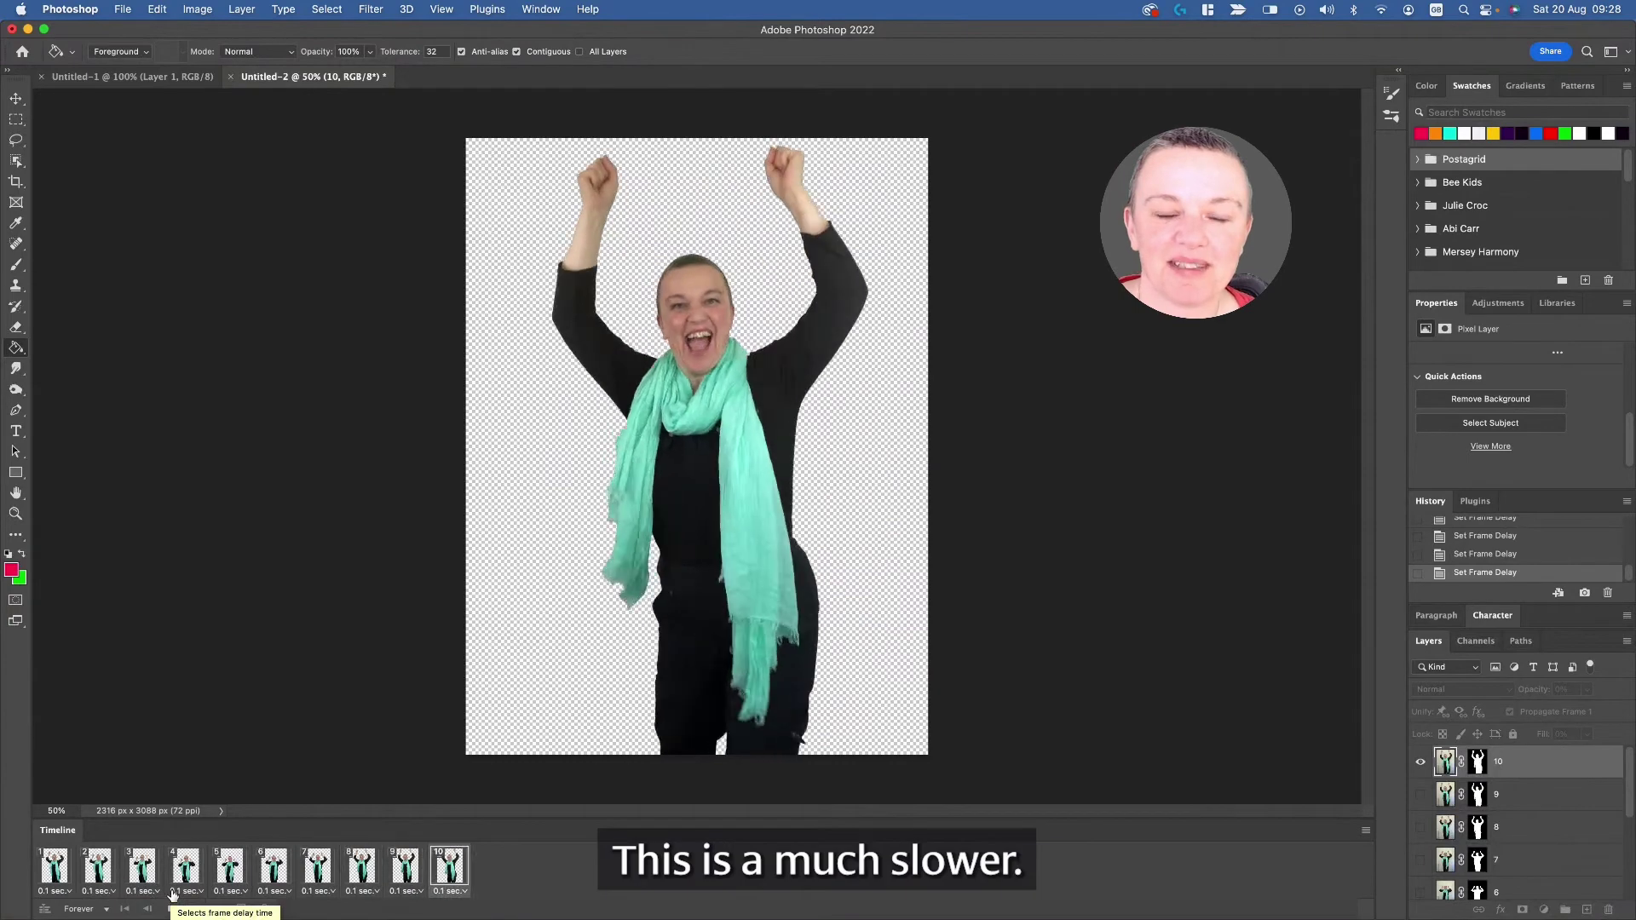
key(space)
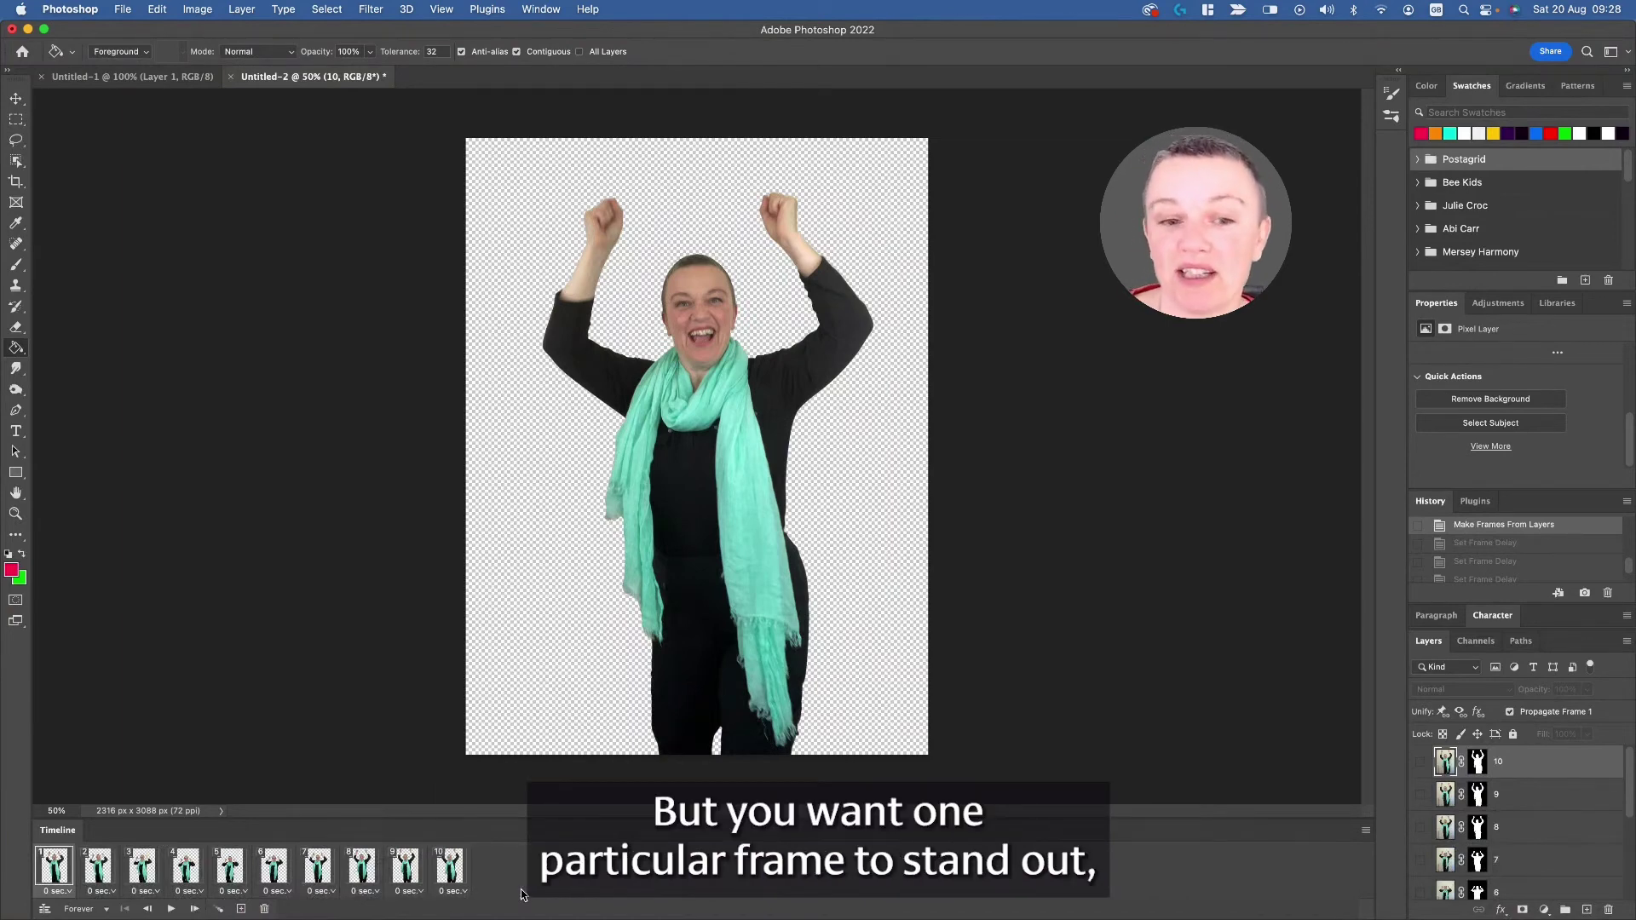
- Give frame 10 a 0.2-second delay and play the loop to check the pause
click(460, 891)
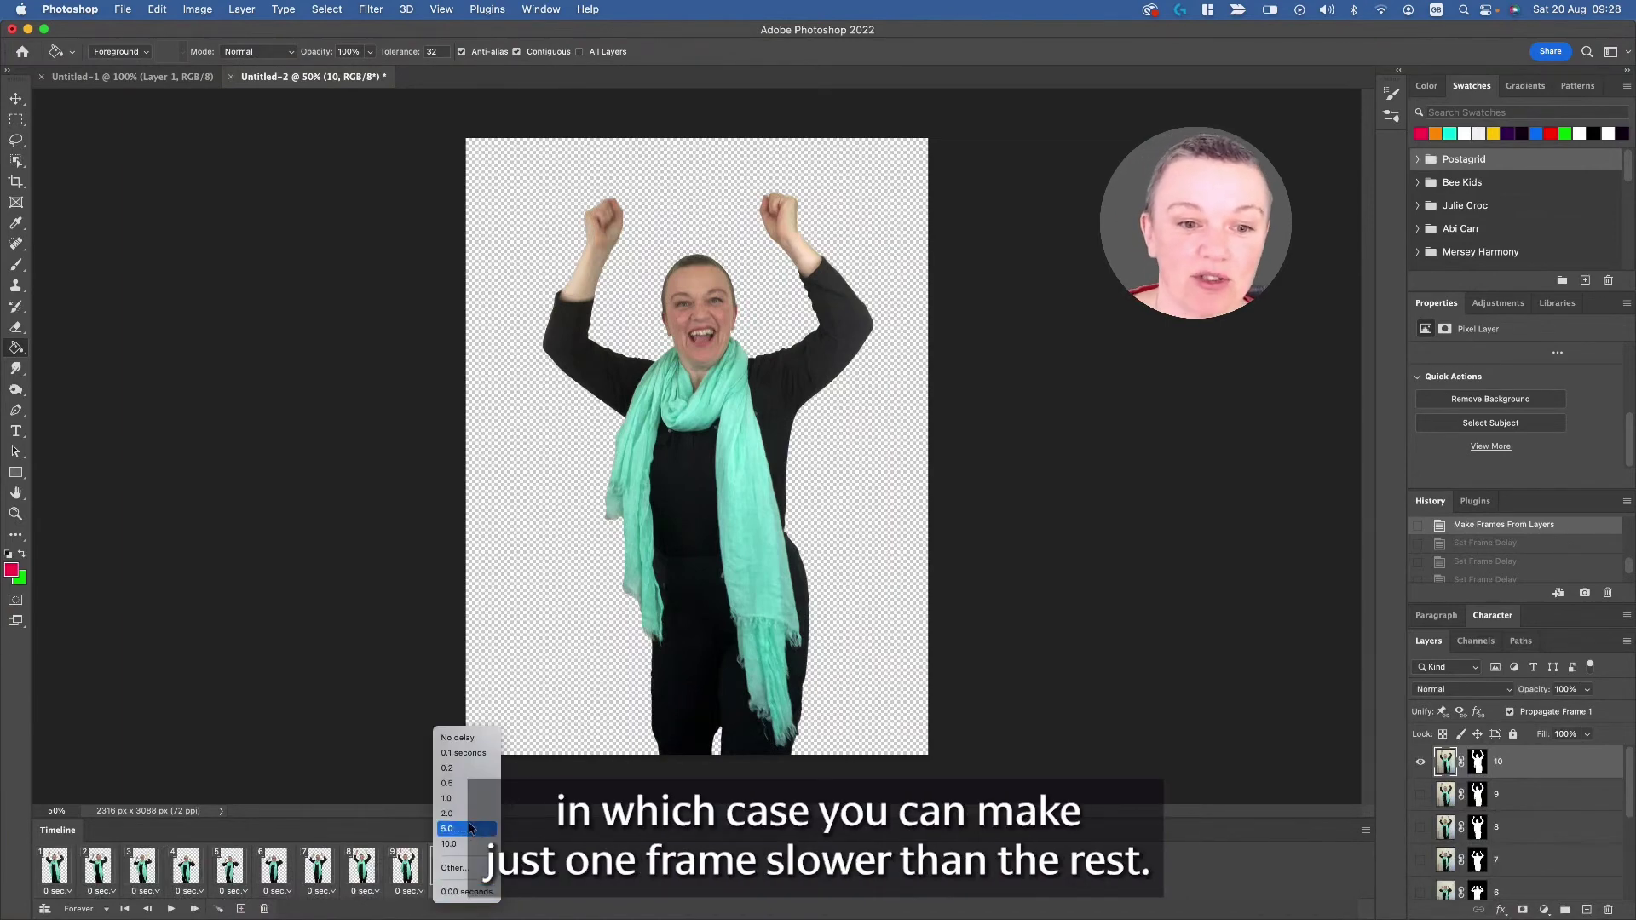
click(448, 768)
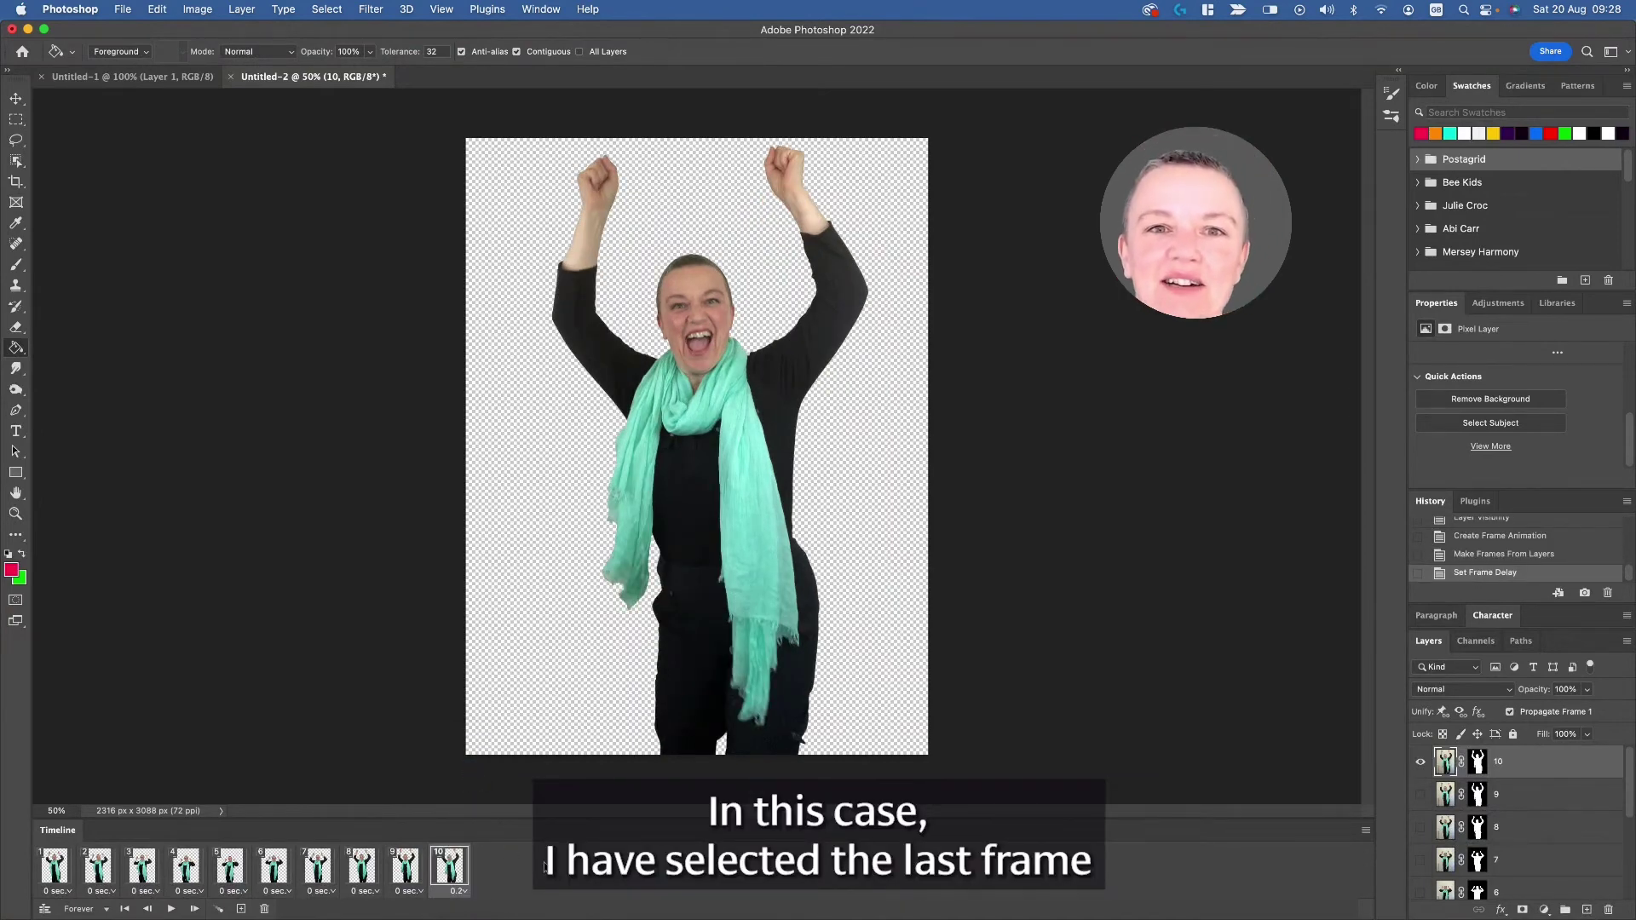
click(171, 909)
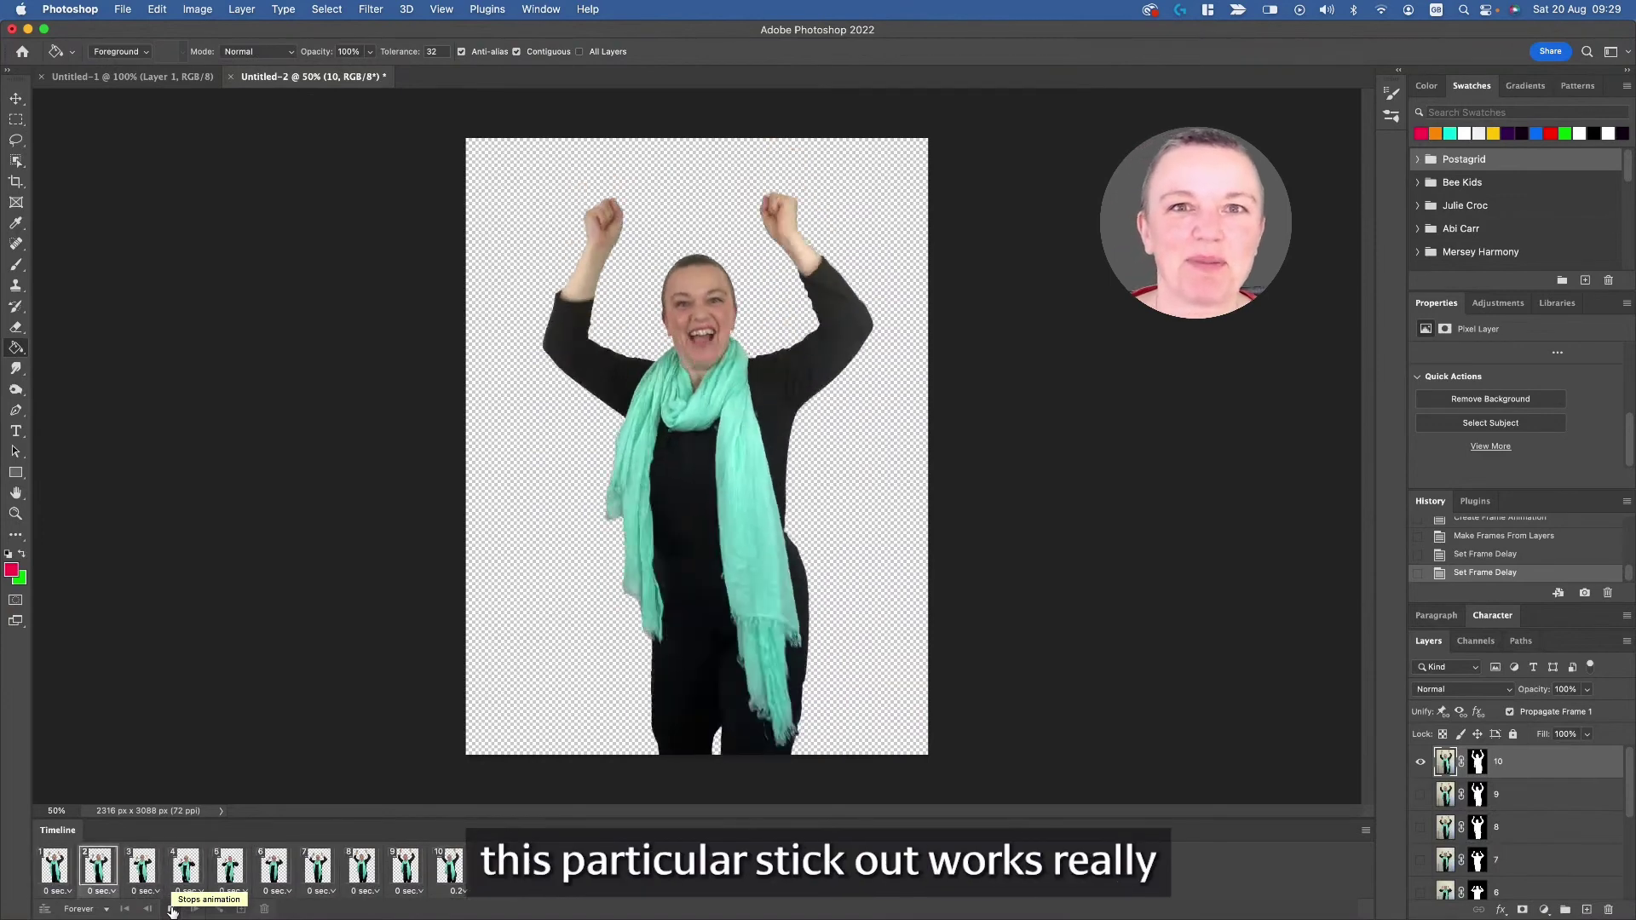
click(172, 909)
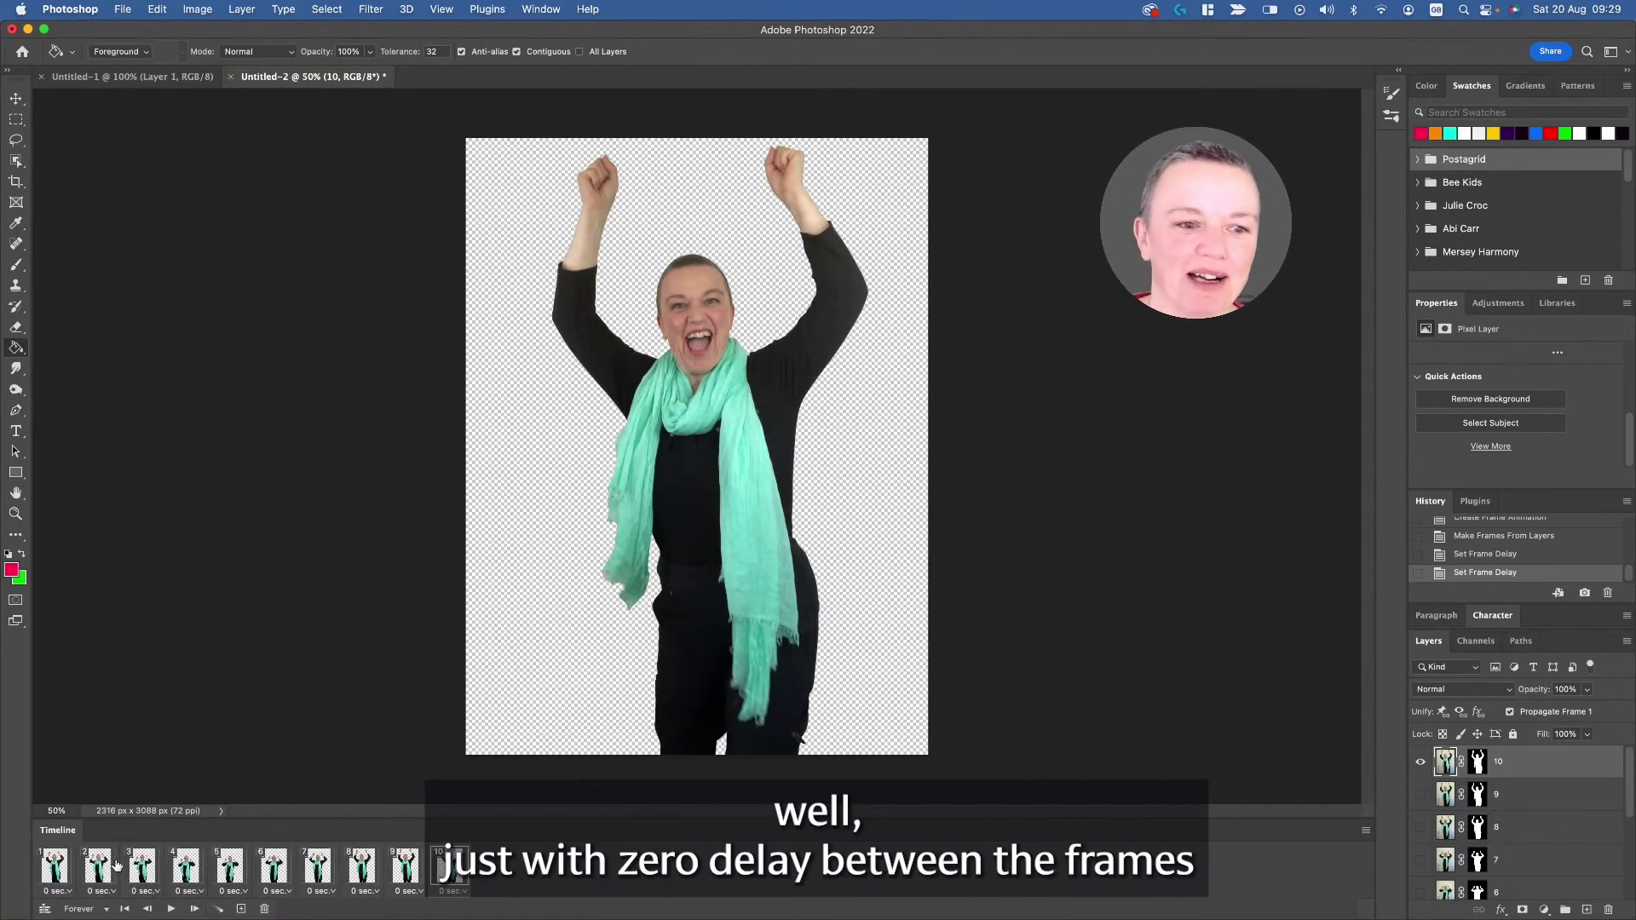
click(168, 910)
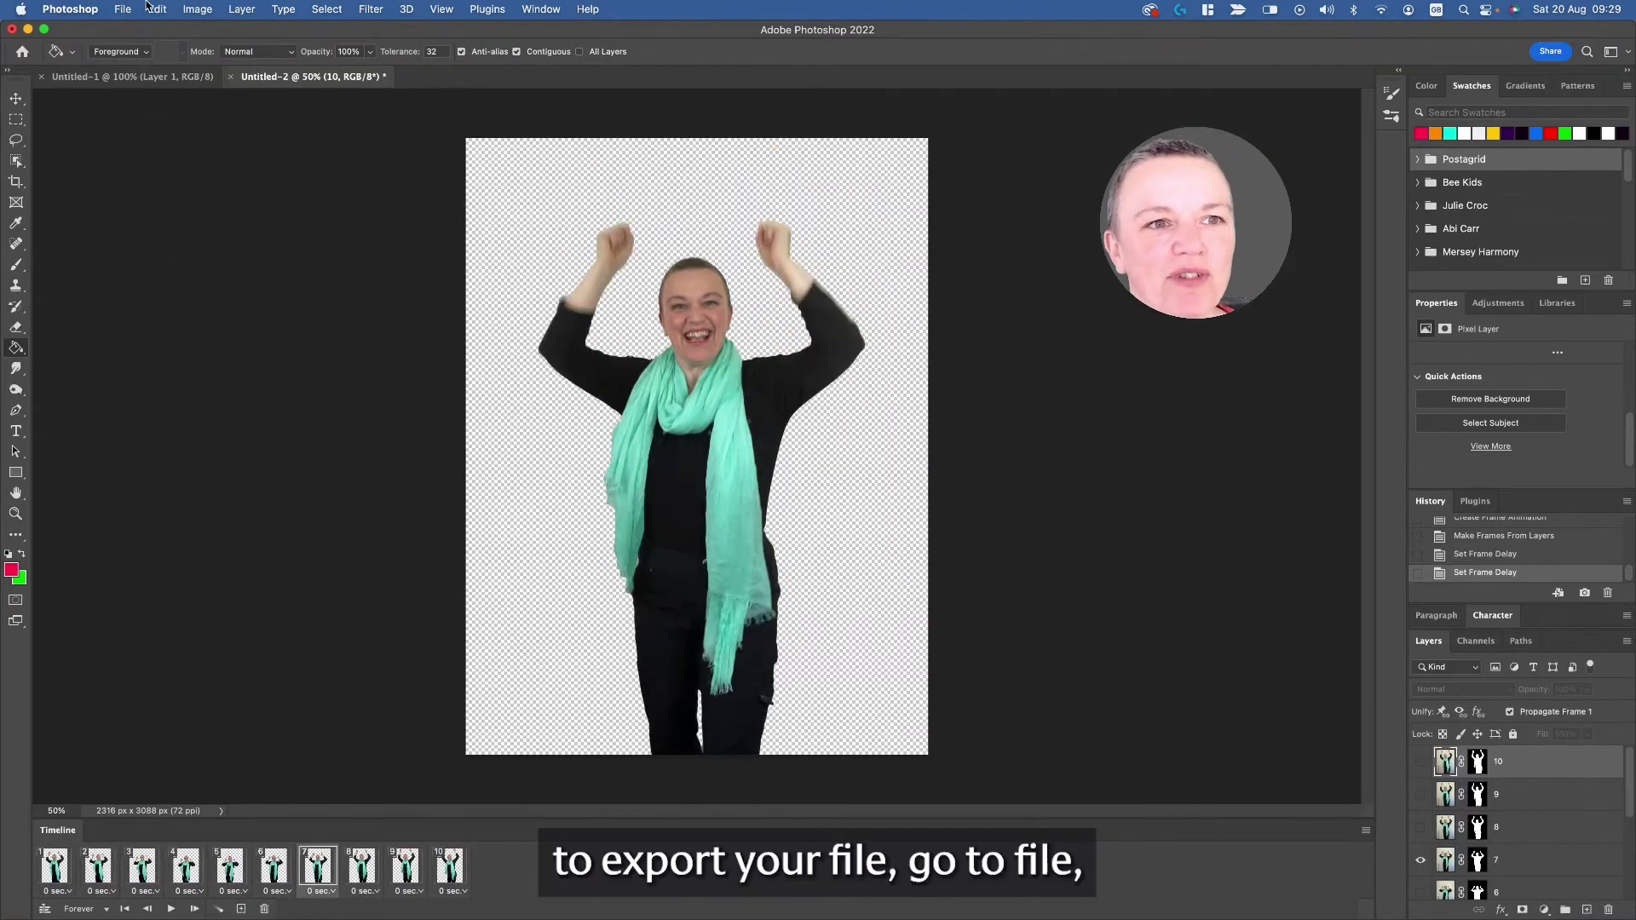
- Open Save for Web (Legacy) and select the 2316 width value for replacement
click(129, 11)
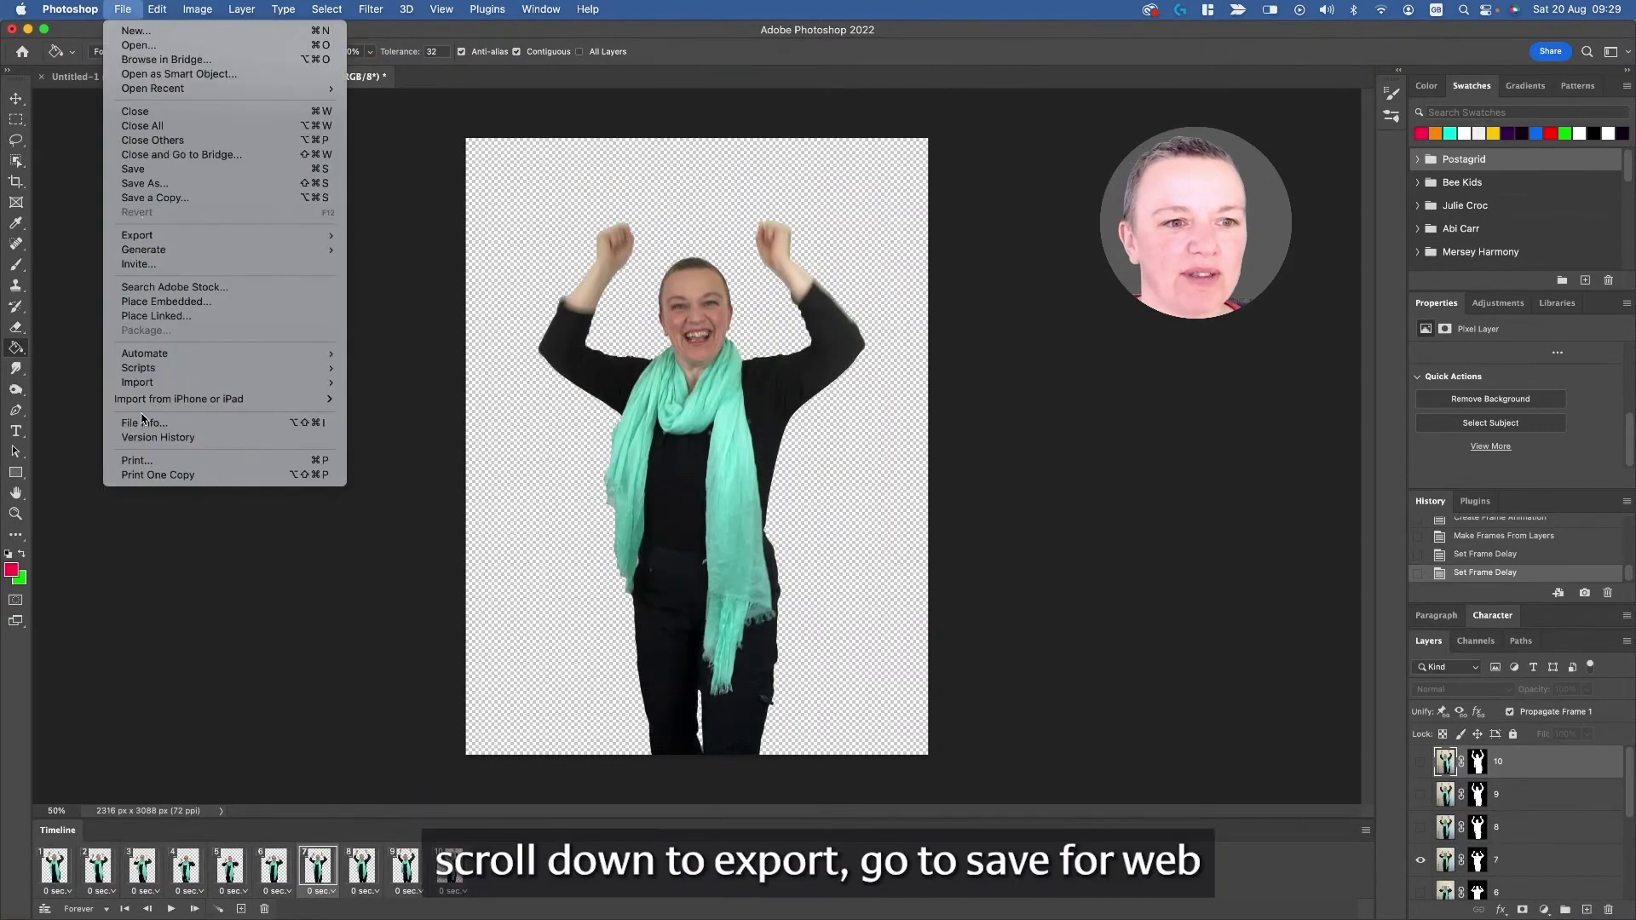
mouse_move(173, 241)
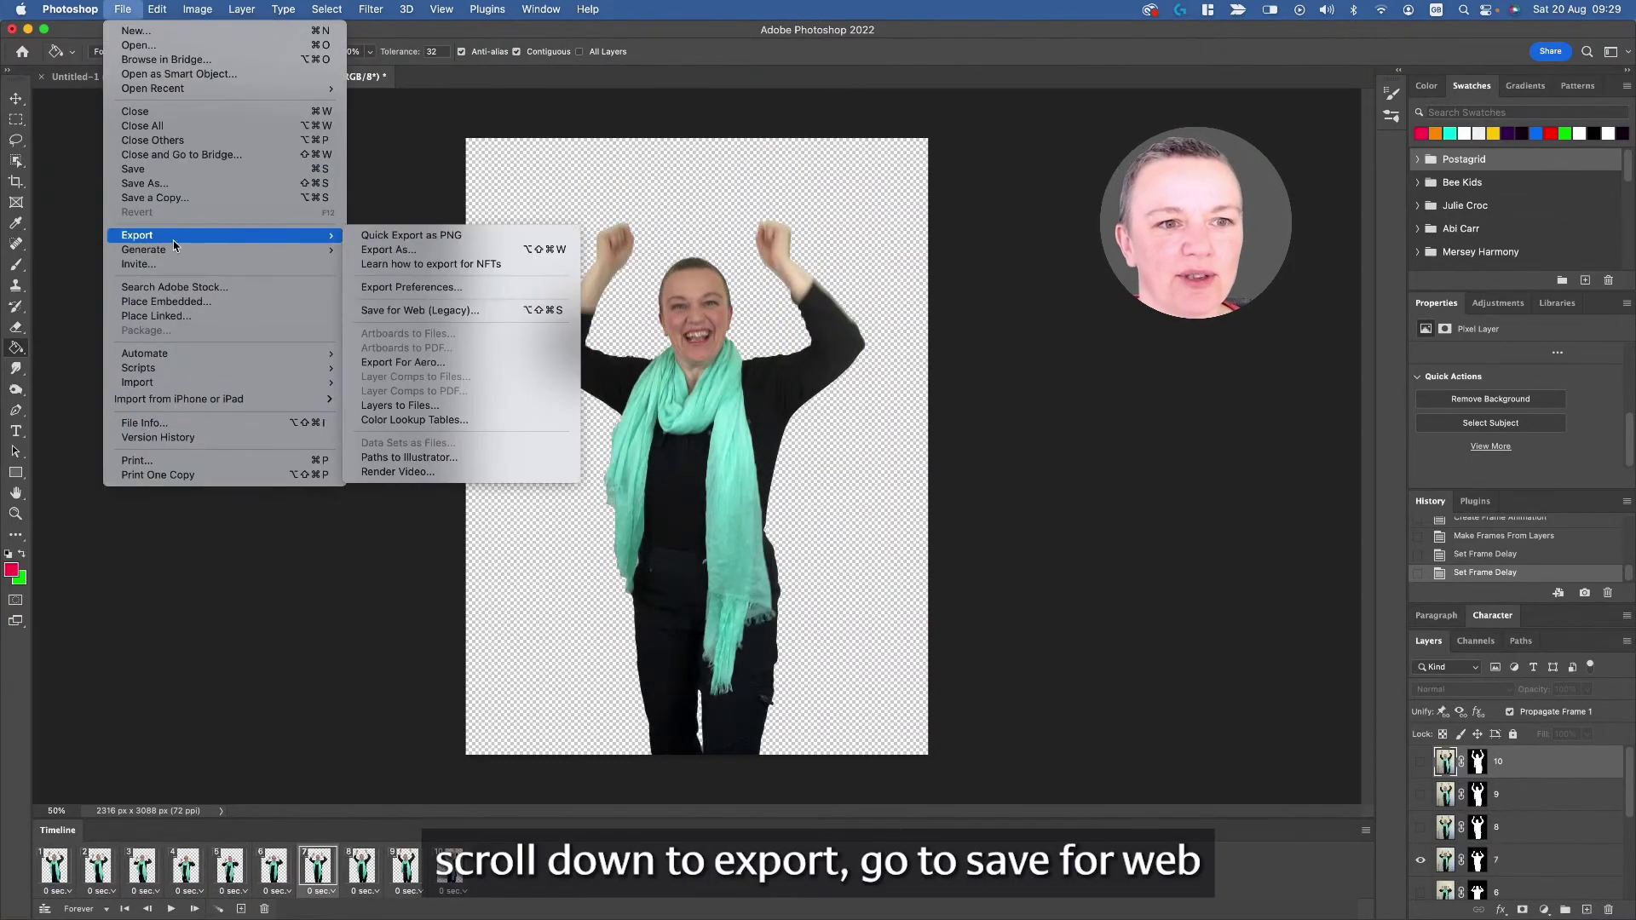
click(455, 312)
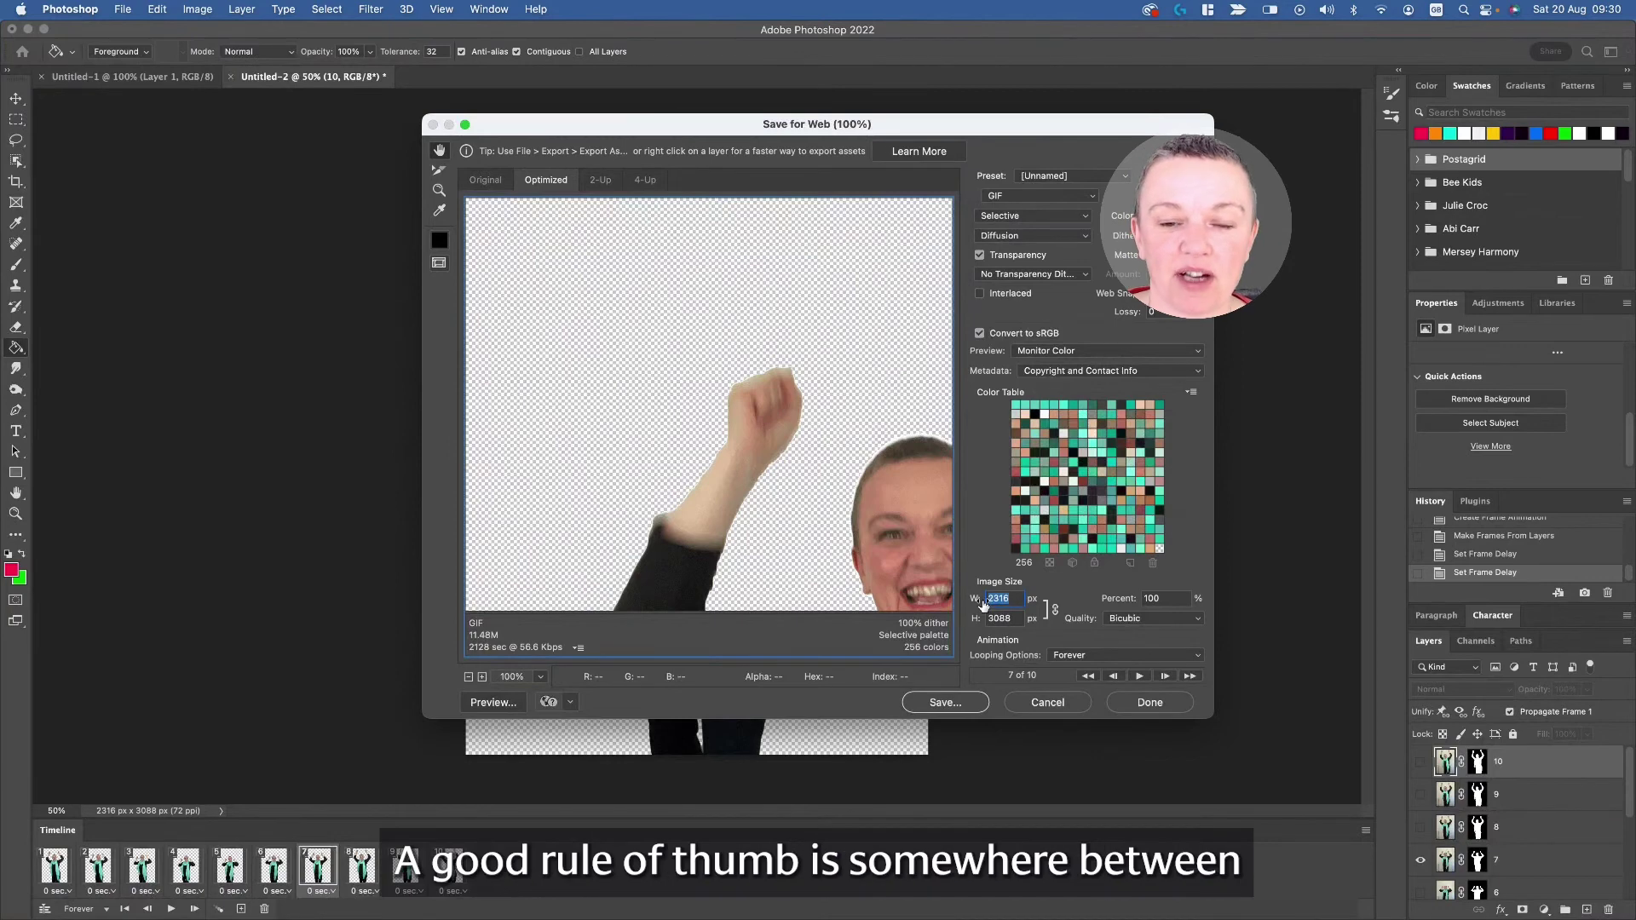
drag(1011, 599, 991, 599)
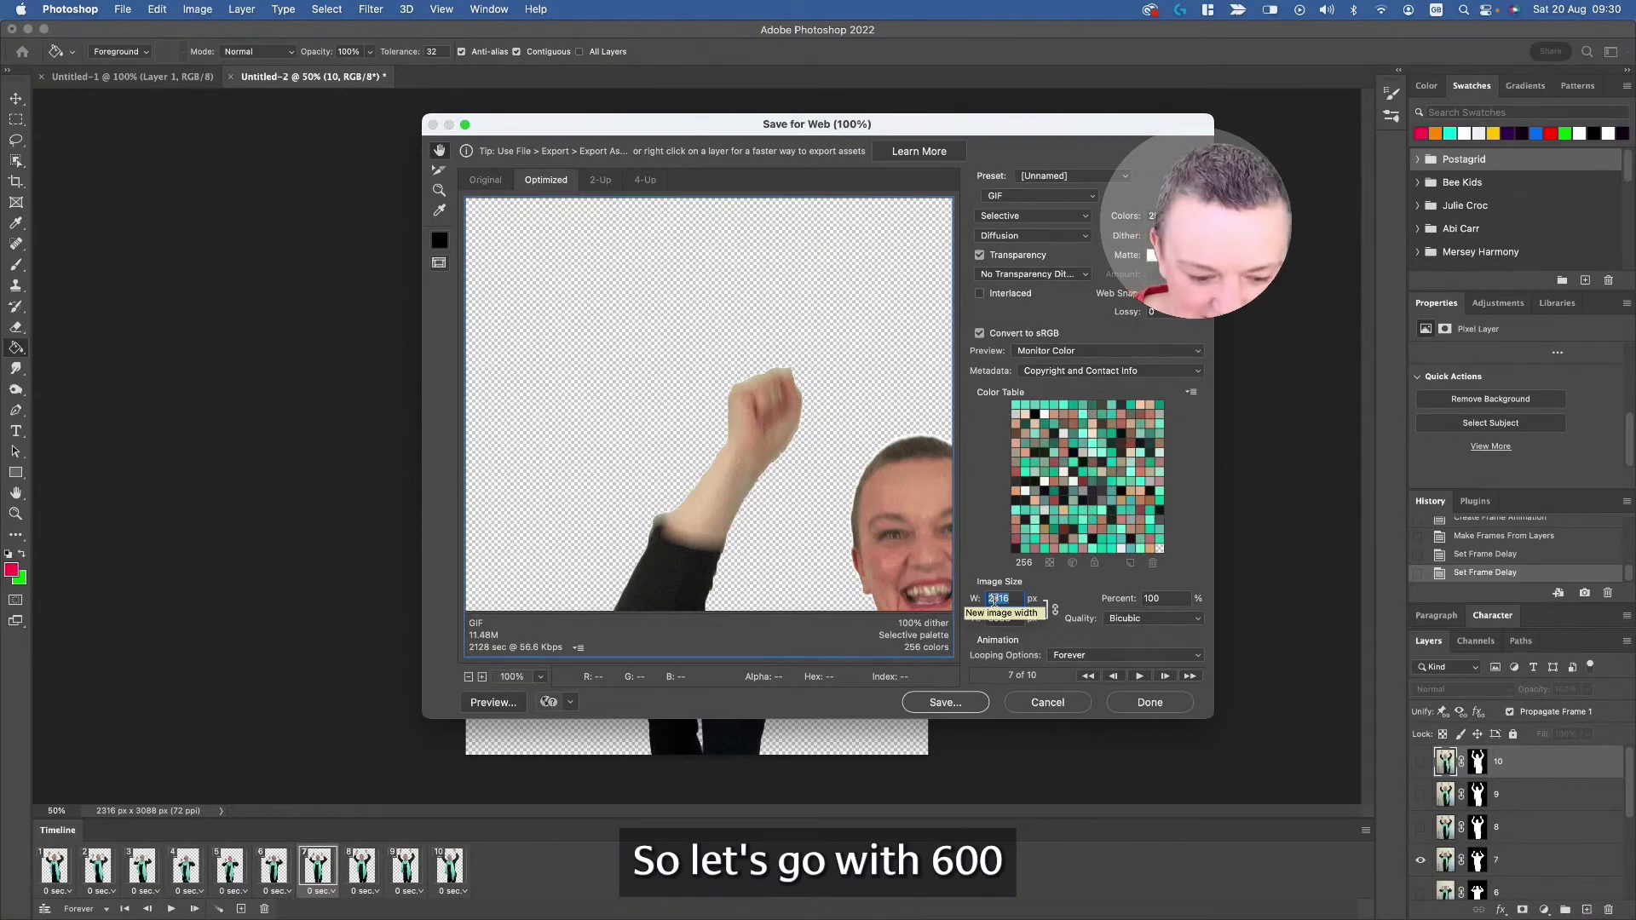
- Set the GIF width to 600 px and save it as Dancing.gif
text(600)
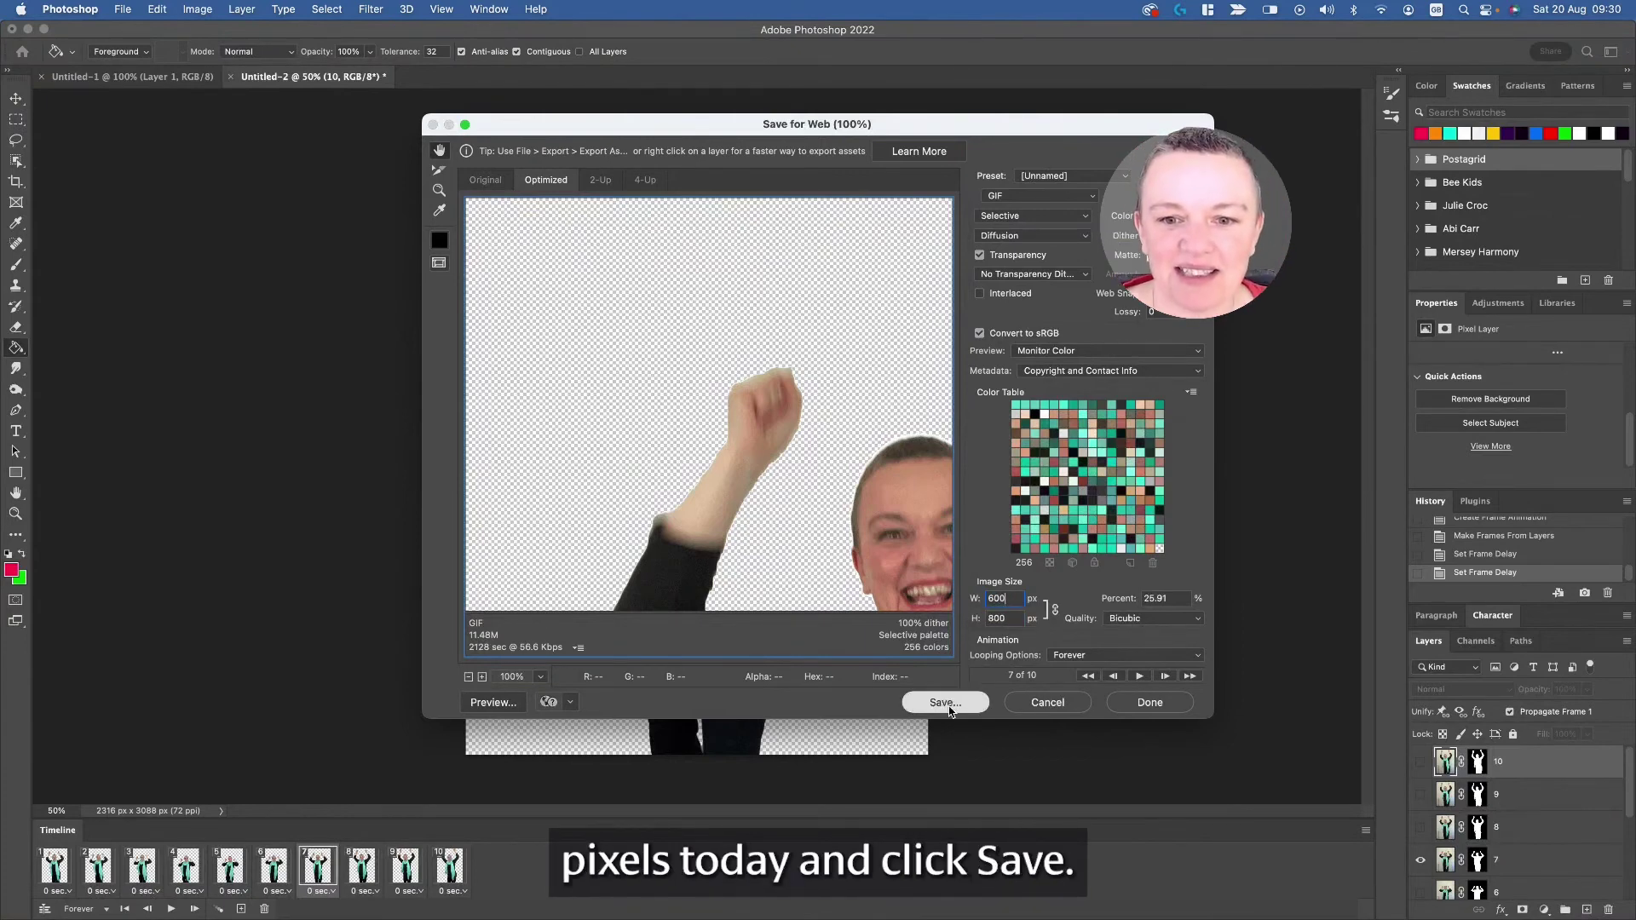
click(947, 707)
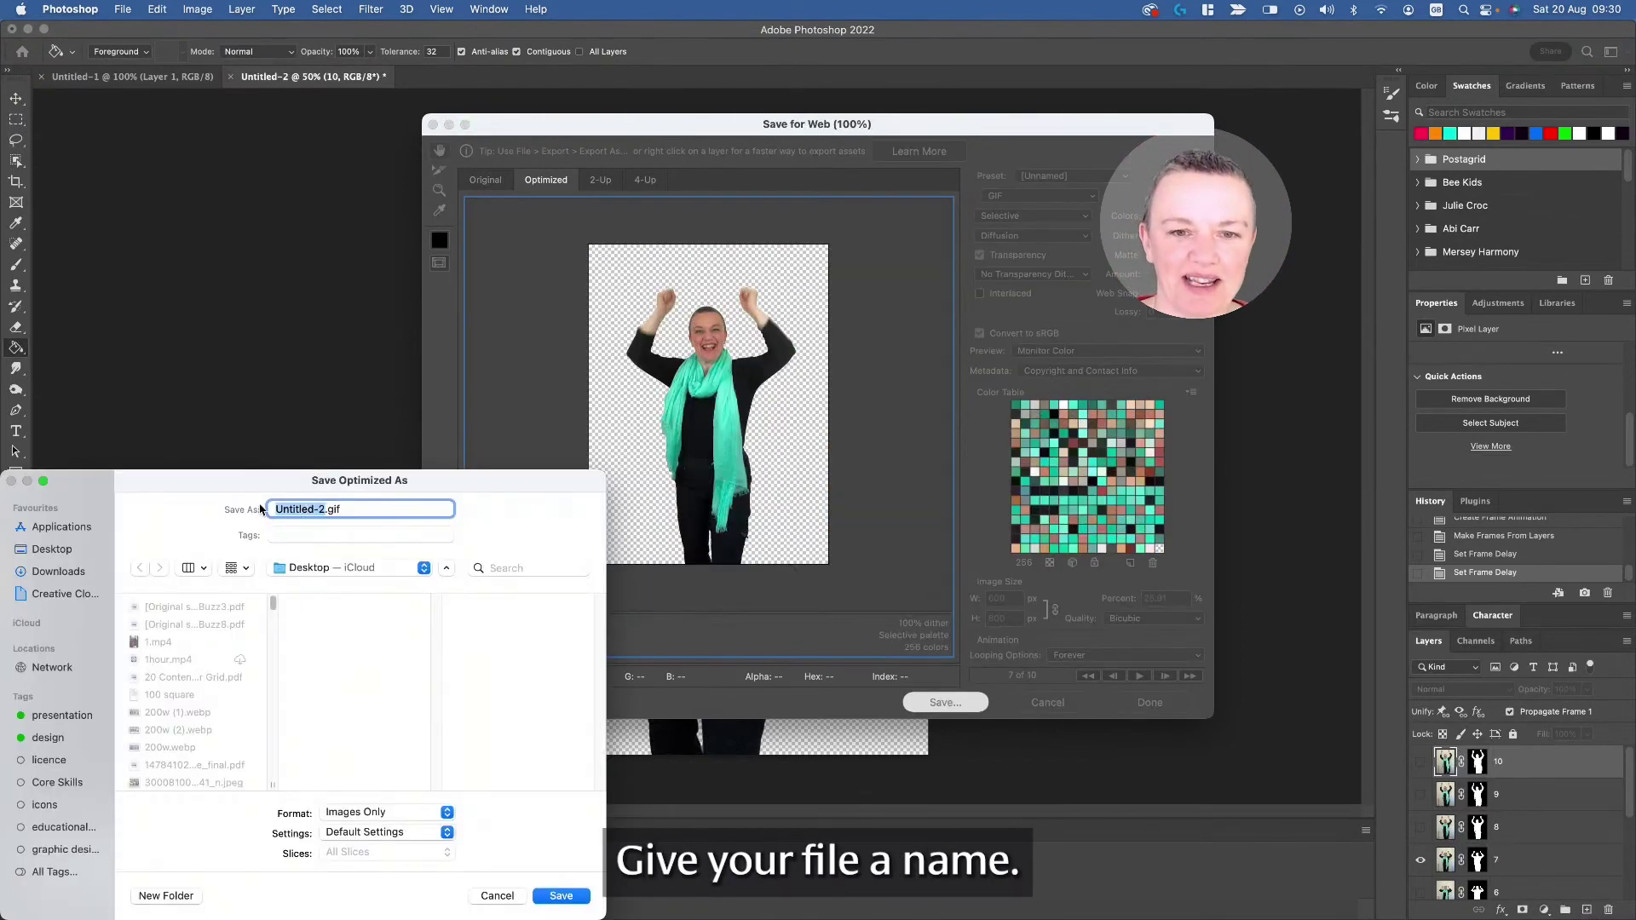
text(Danceing)
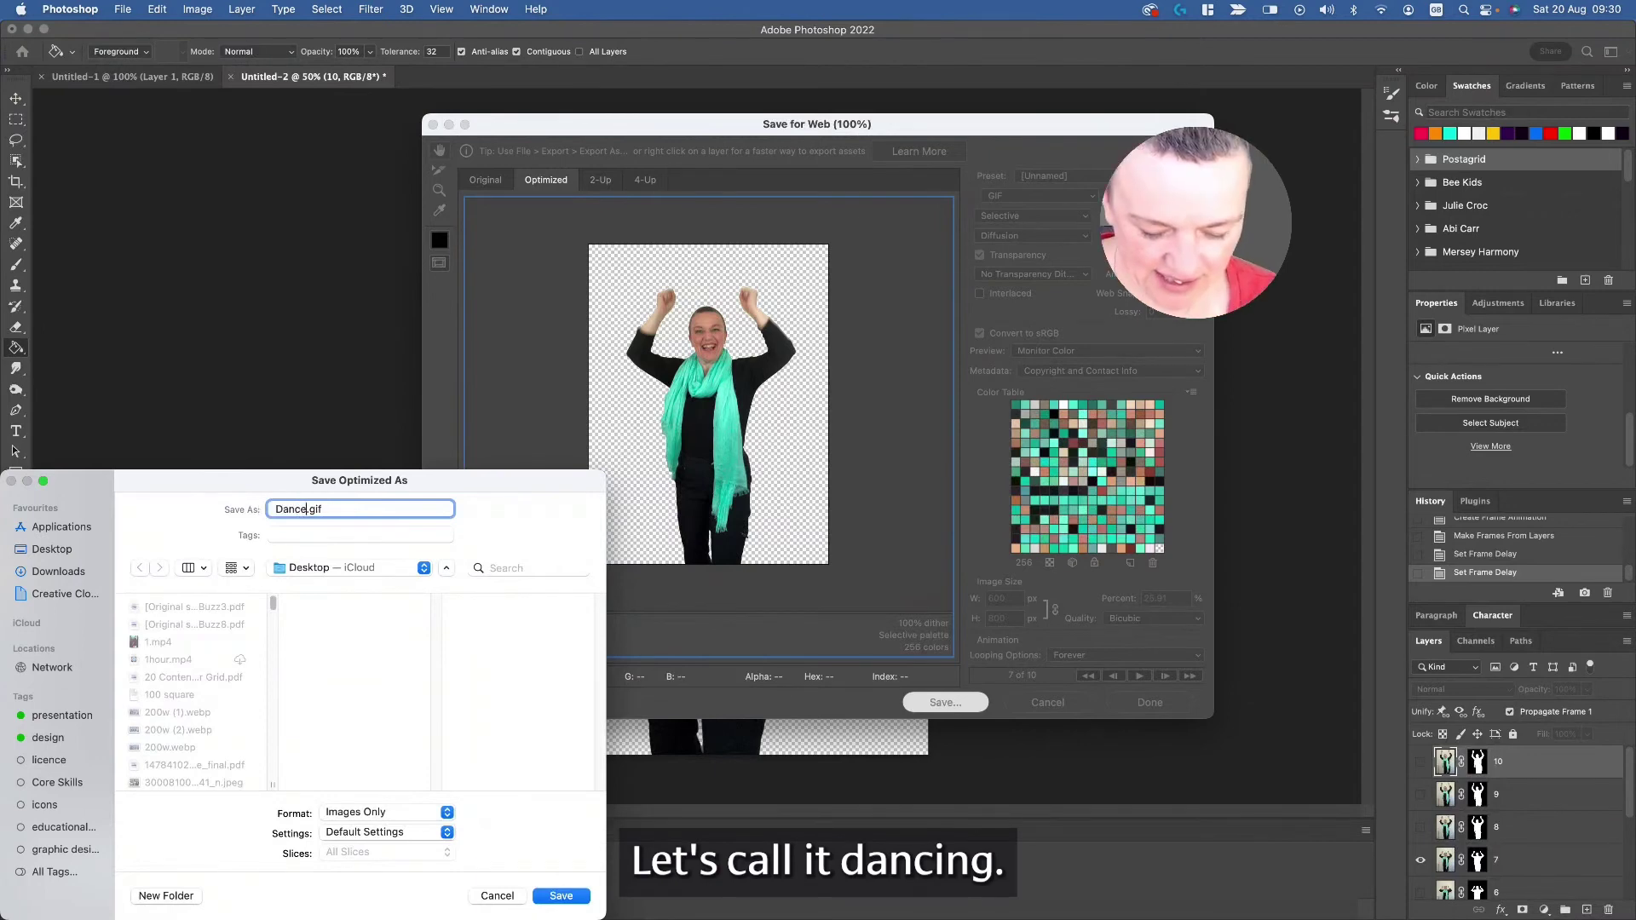
key(BackSpace)
key(BackSpace)
key(BackSpace)
key(BackSpace)
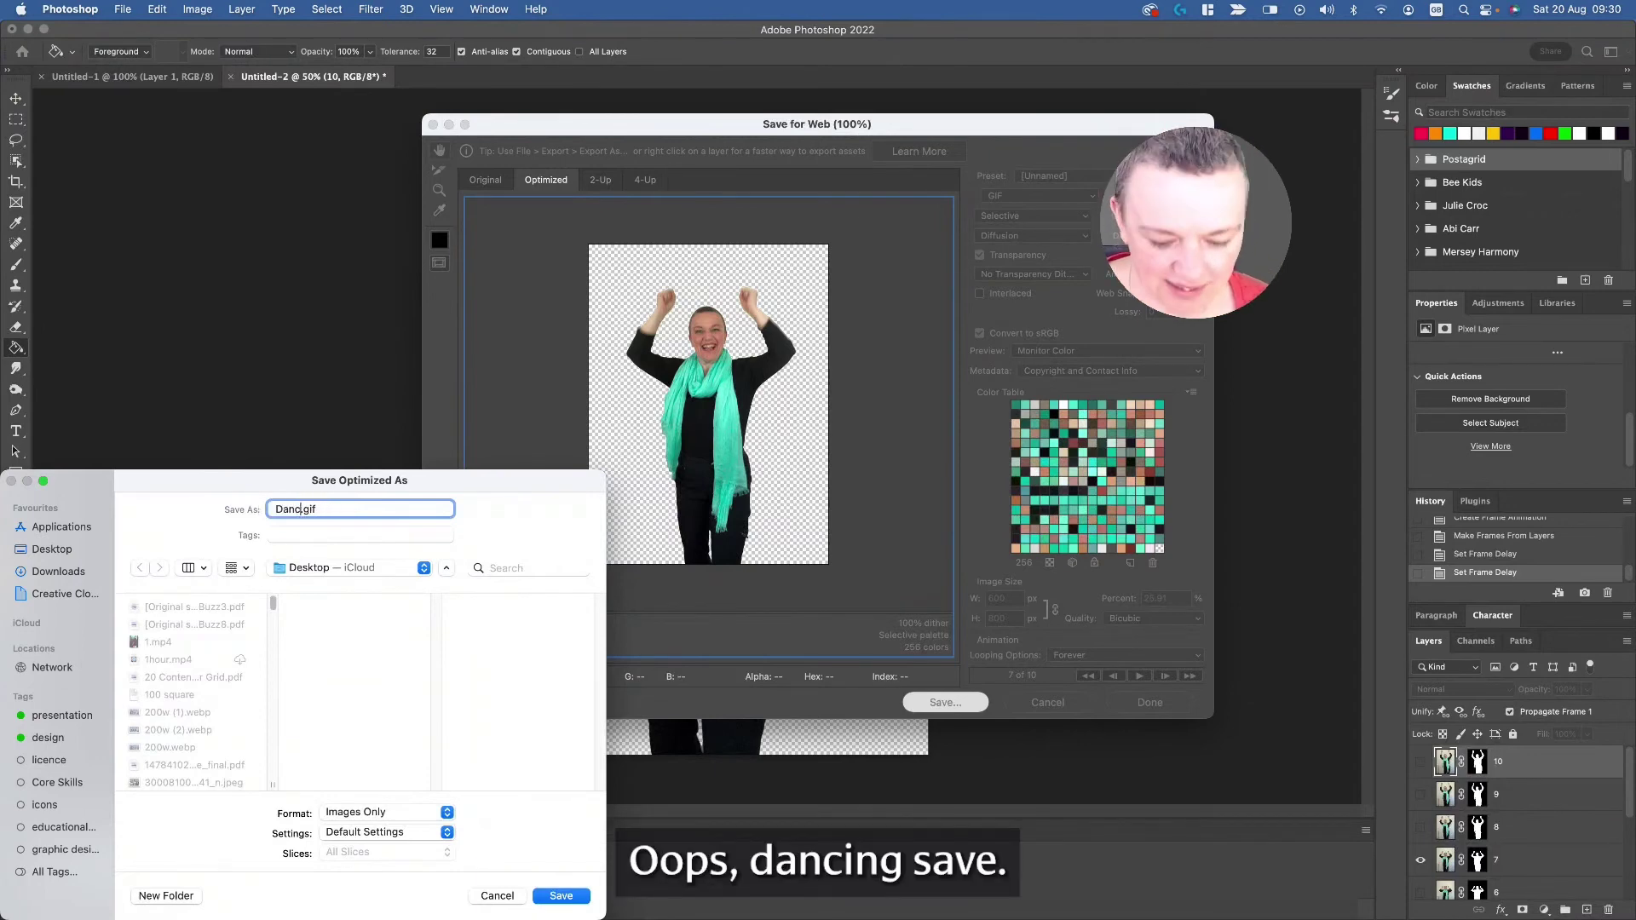
text(ing)
click(569, 901)
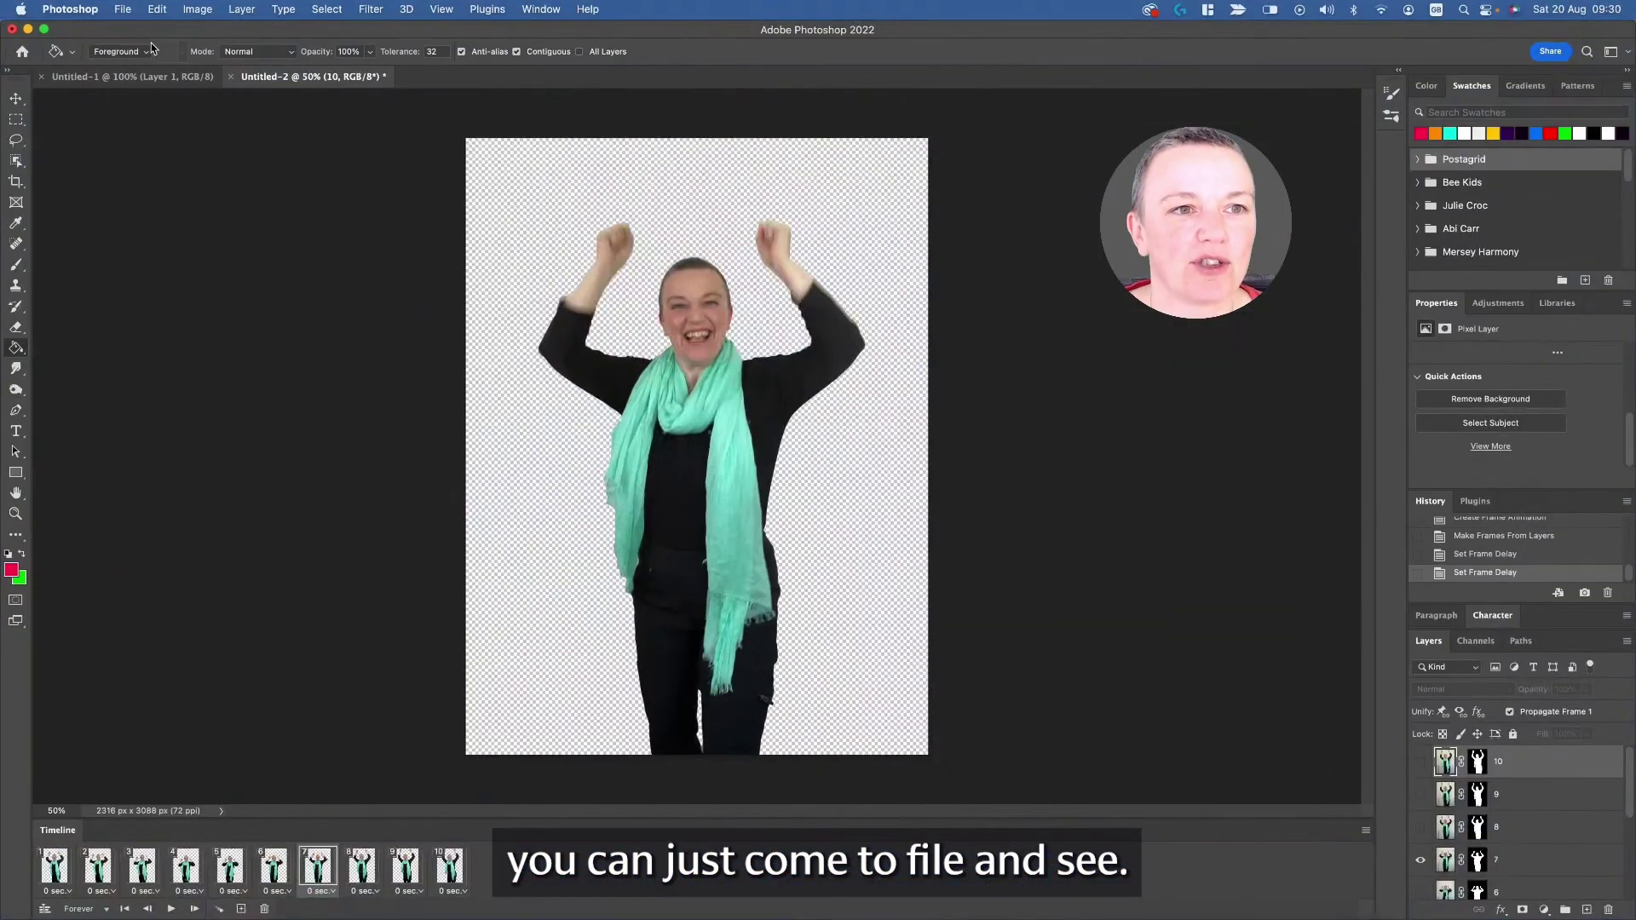
- Save the document from the File menu as the cloud document dancing.psdc
click(124, 11)
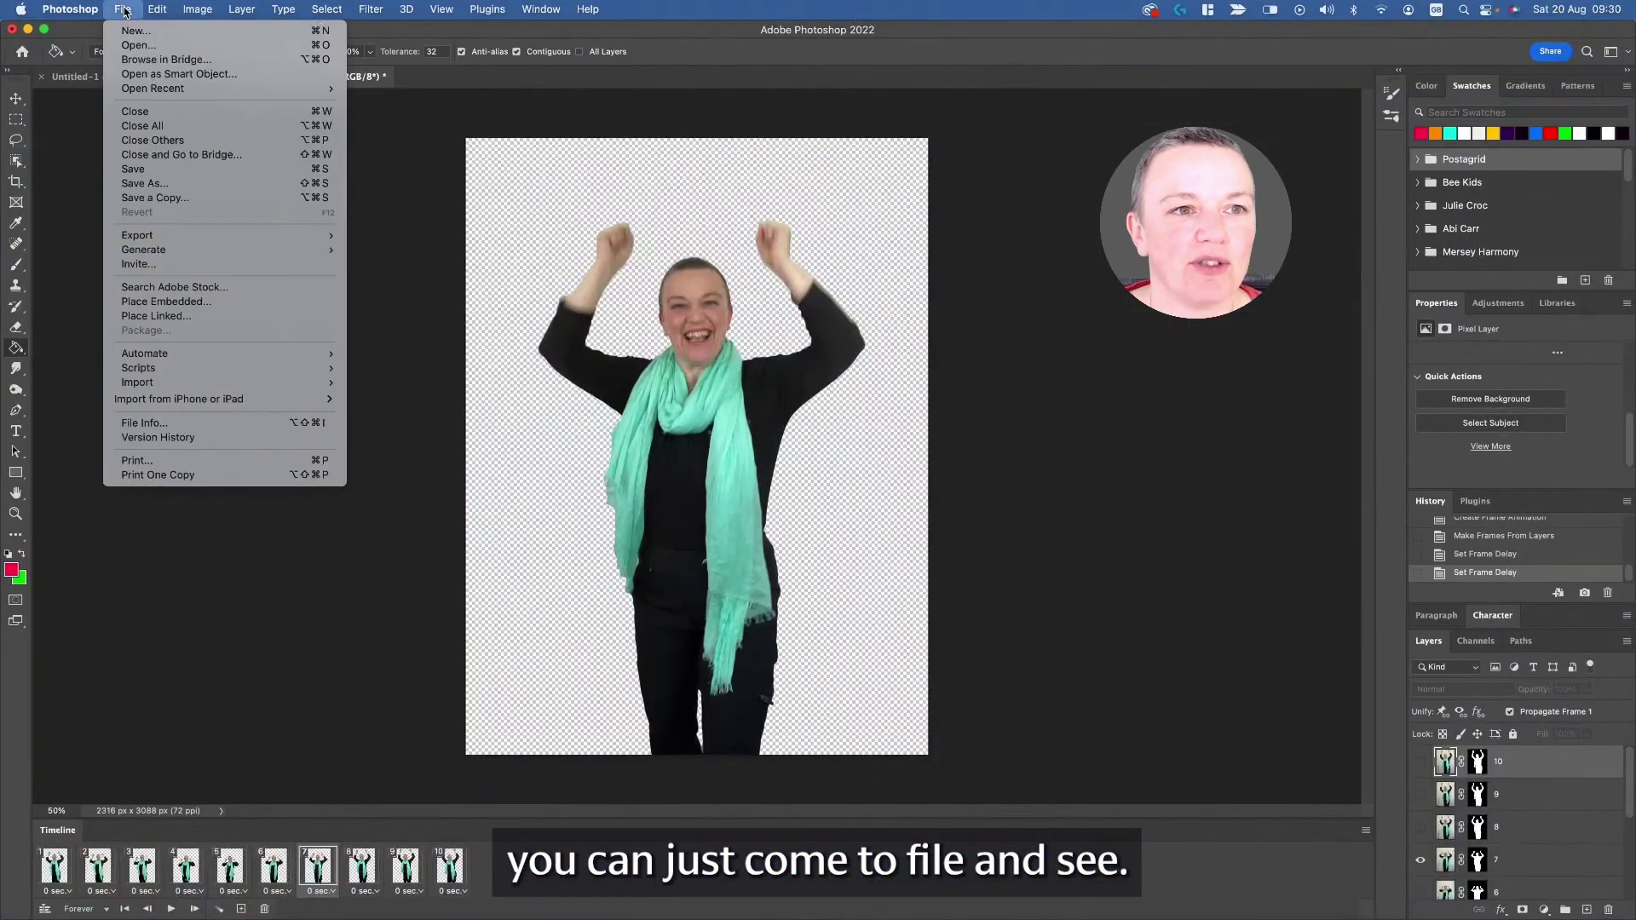
click(132, 169)
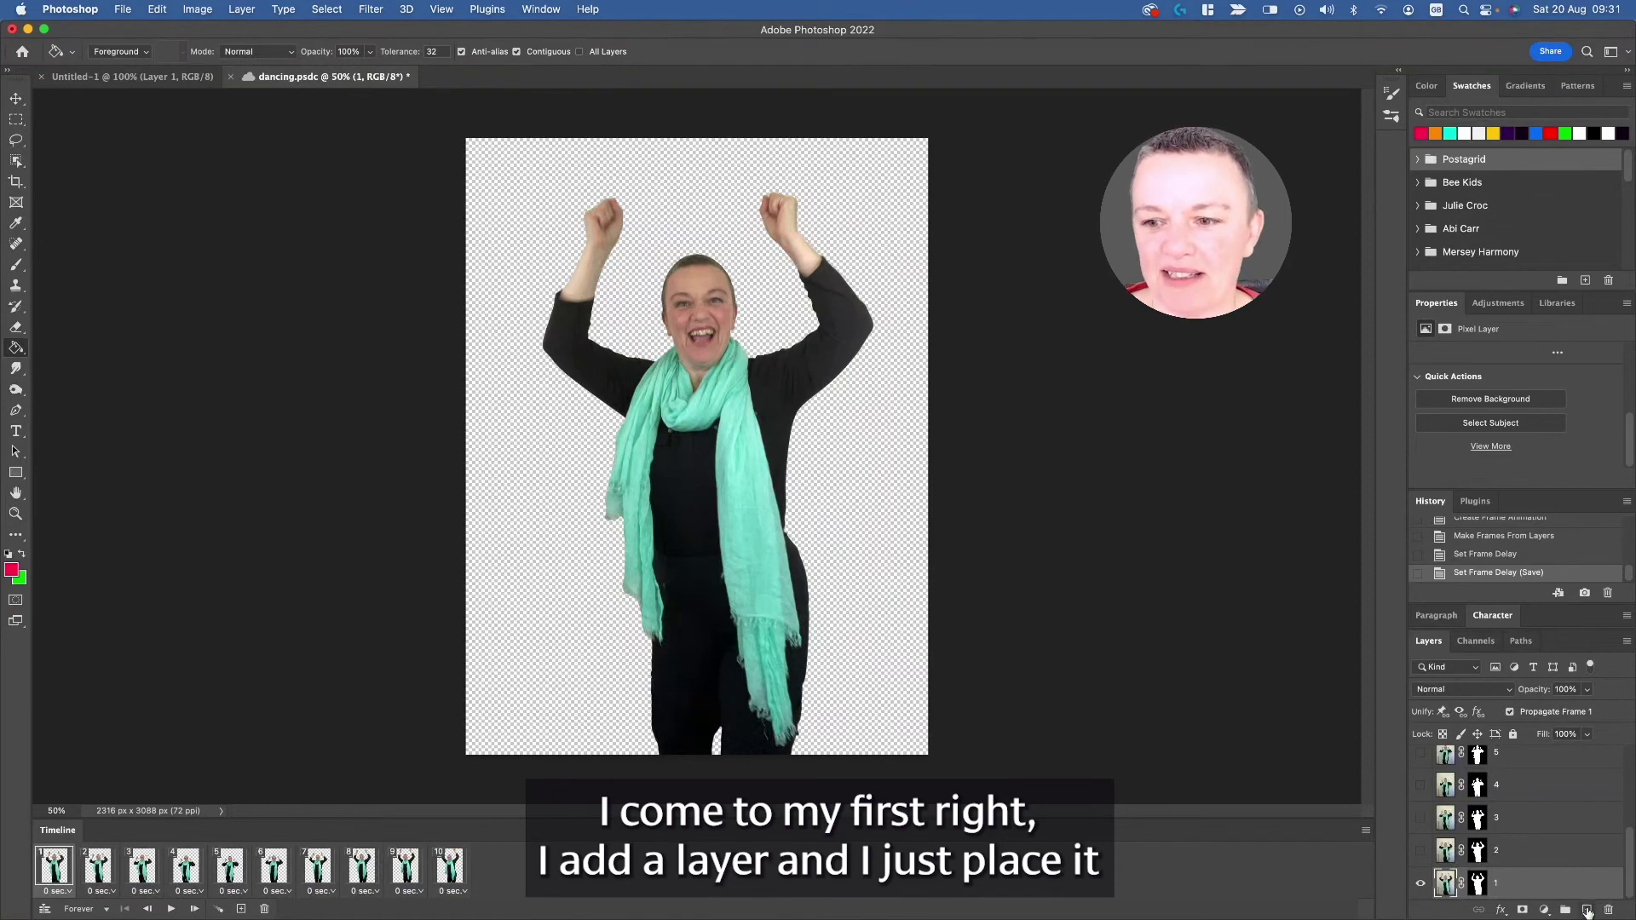
- Add Layer 1 below the frame layers, duplicate it twice, and select Layer 1
click(1586, 910)
drag(1472, 850, 1589, 910)
drag(1482, 882, 1586, 910)
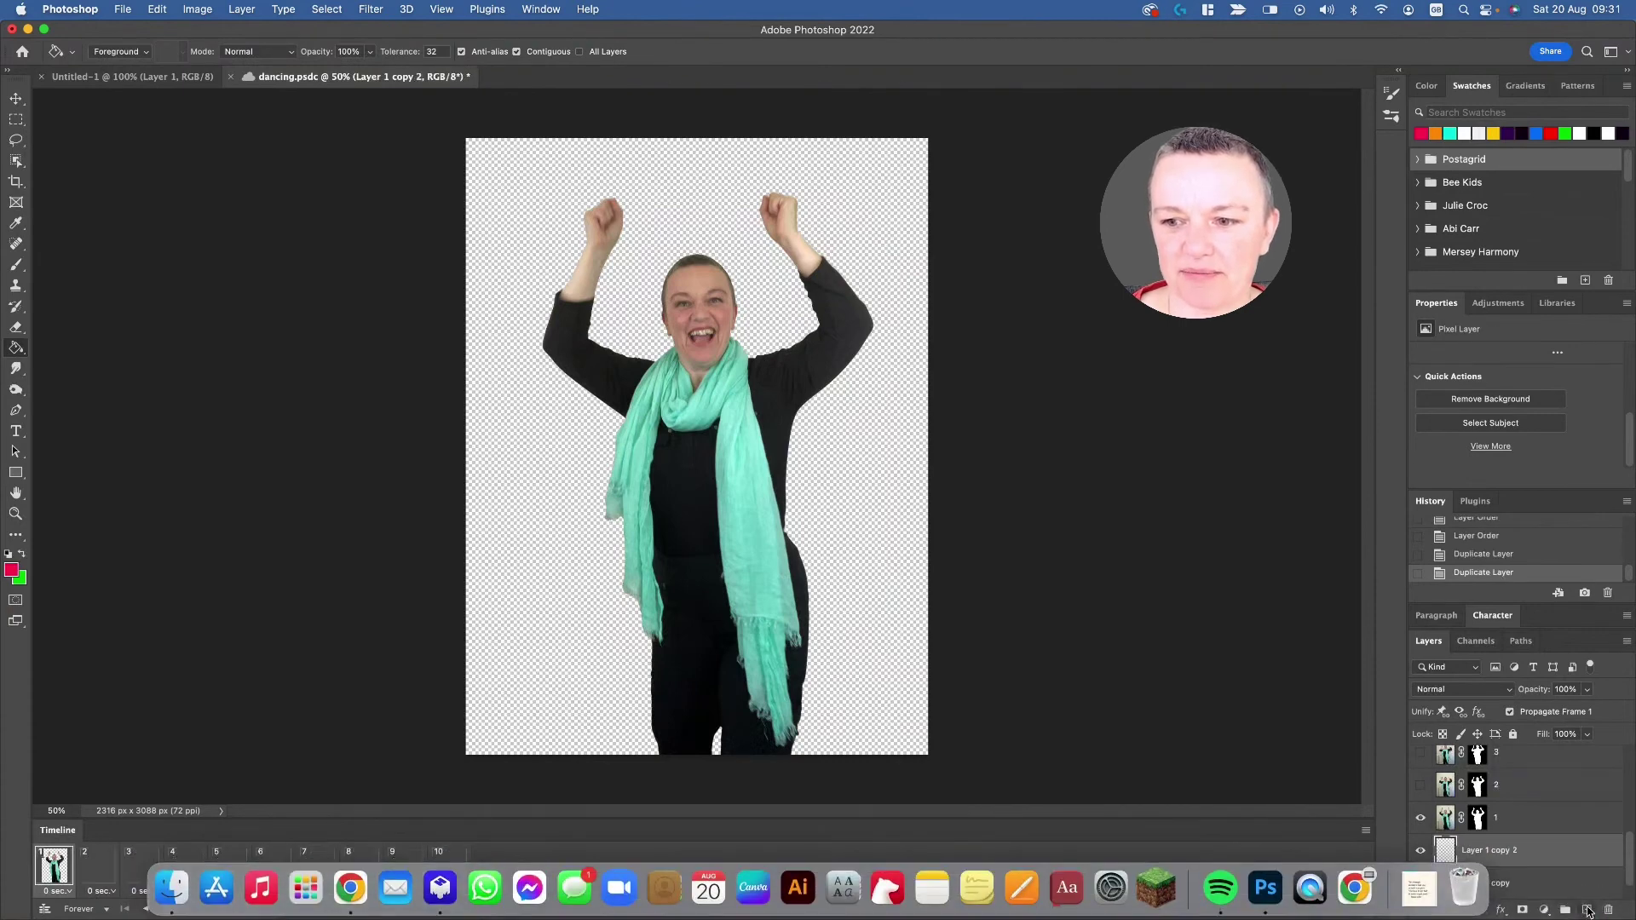
click(1530, 886)
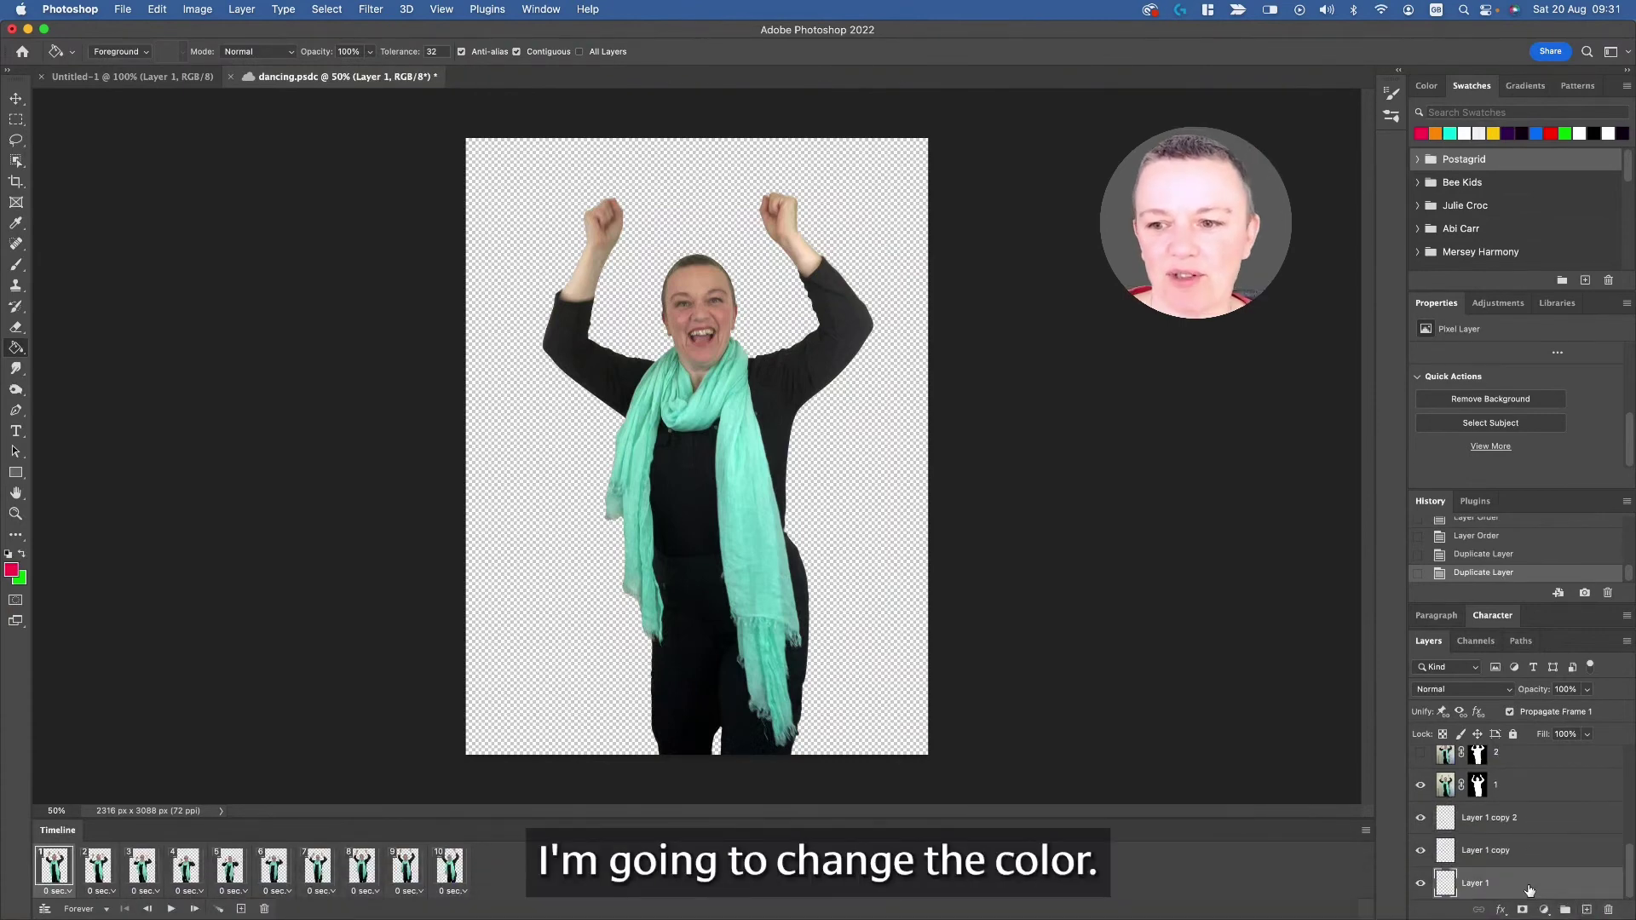
- Set the foreground colour to yellow and Paint Bucket fill Layer 1 with it
click(11, 570)
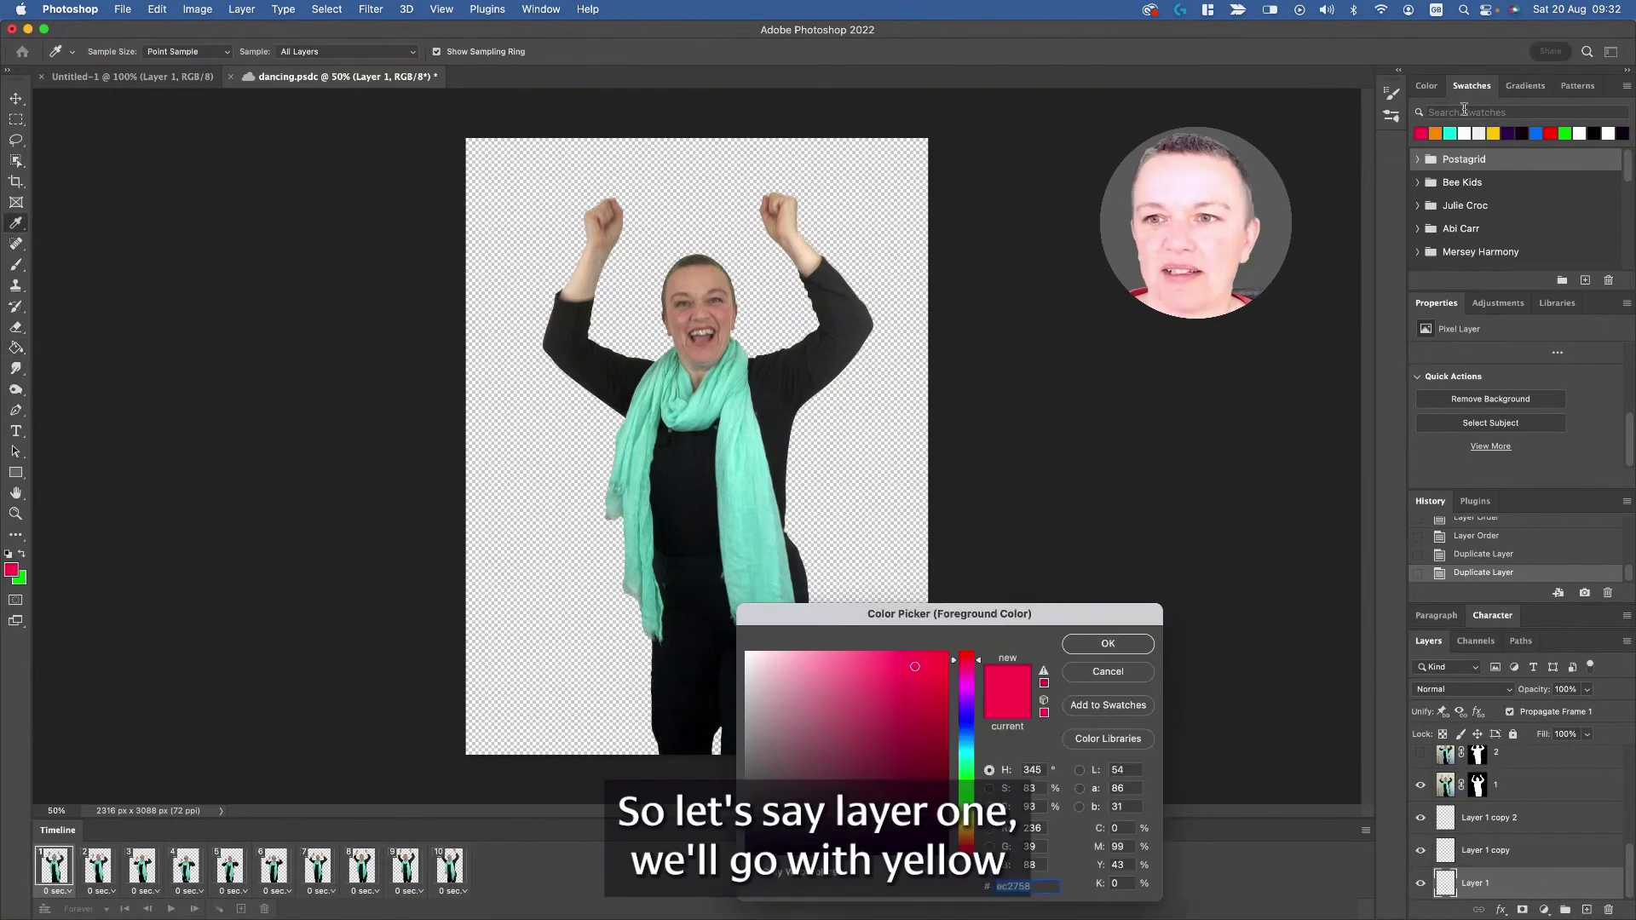
click(1496, 133)
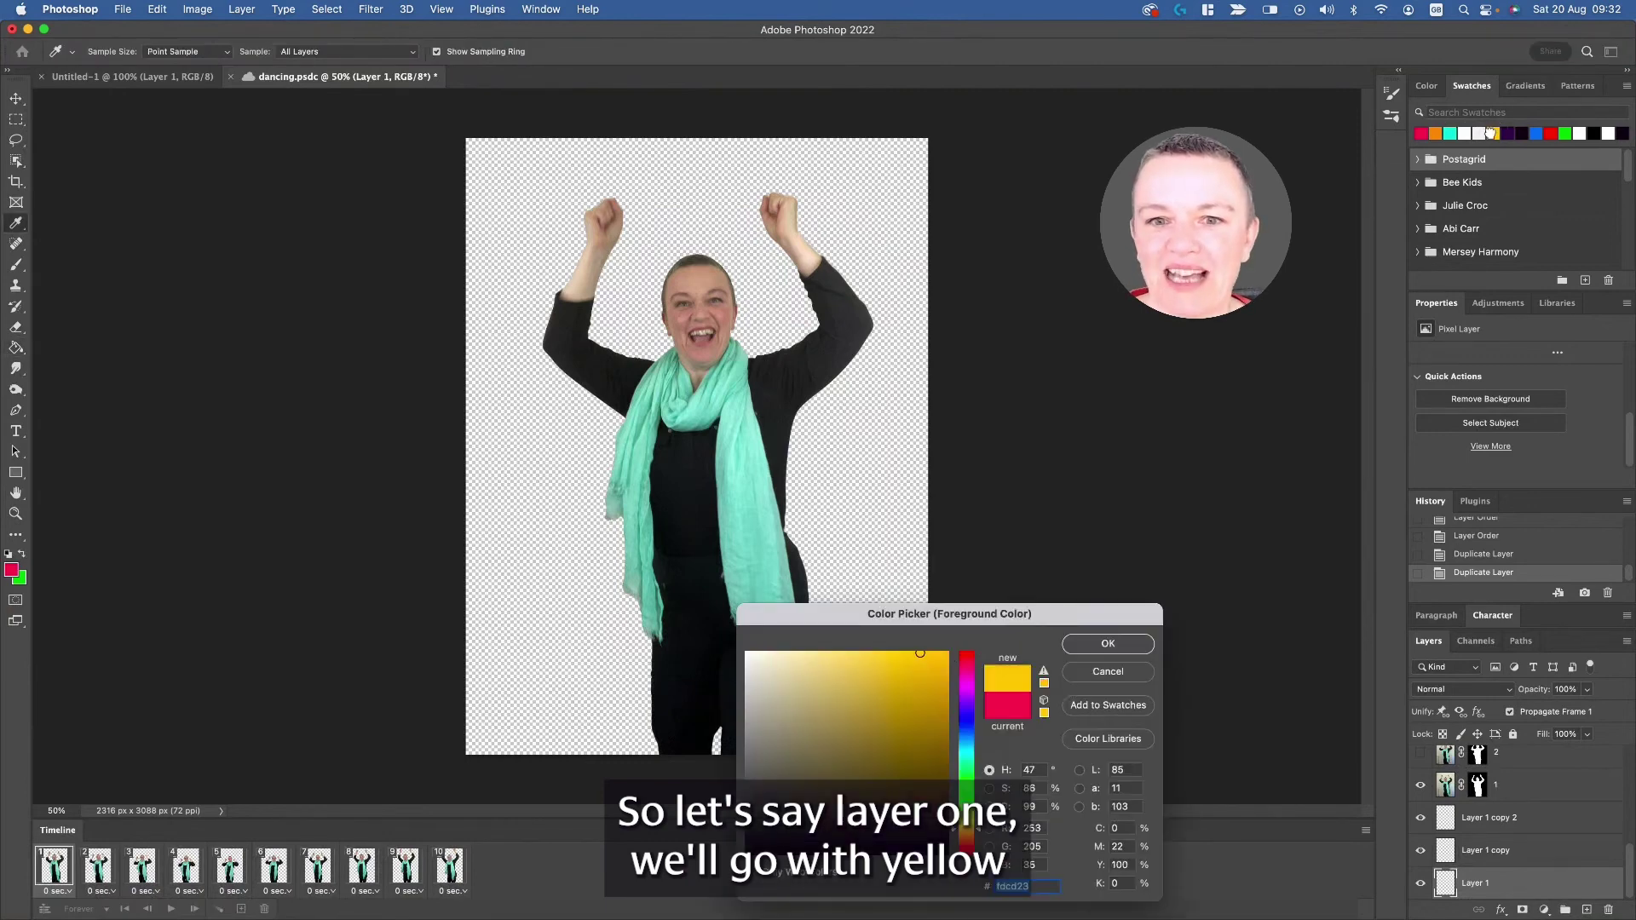
key(Return)
click(20, 352)
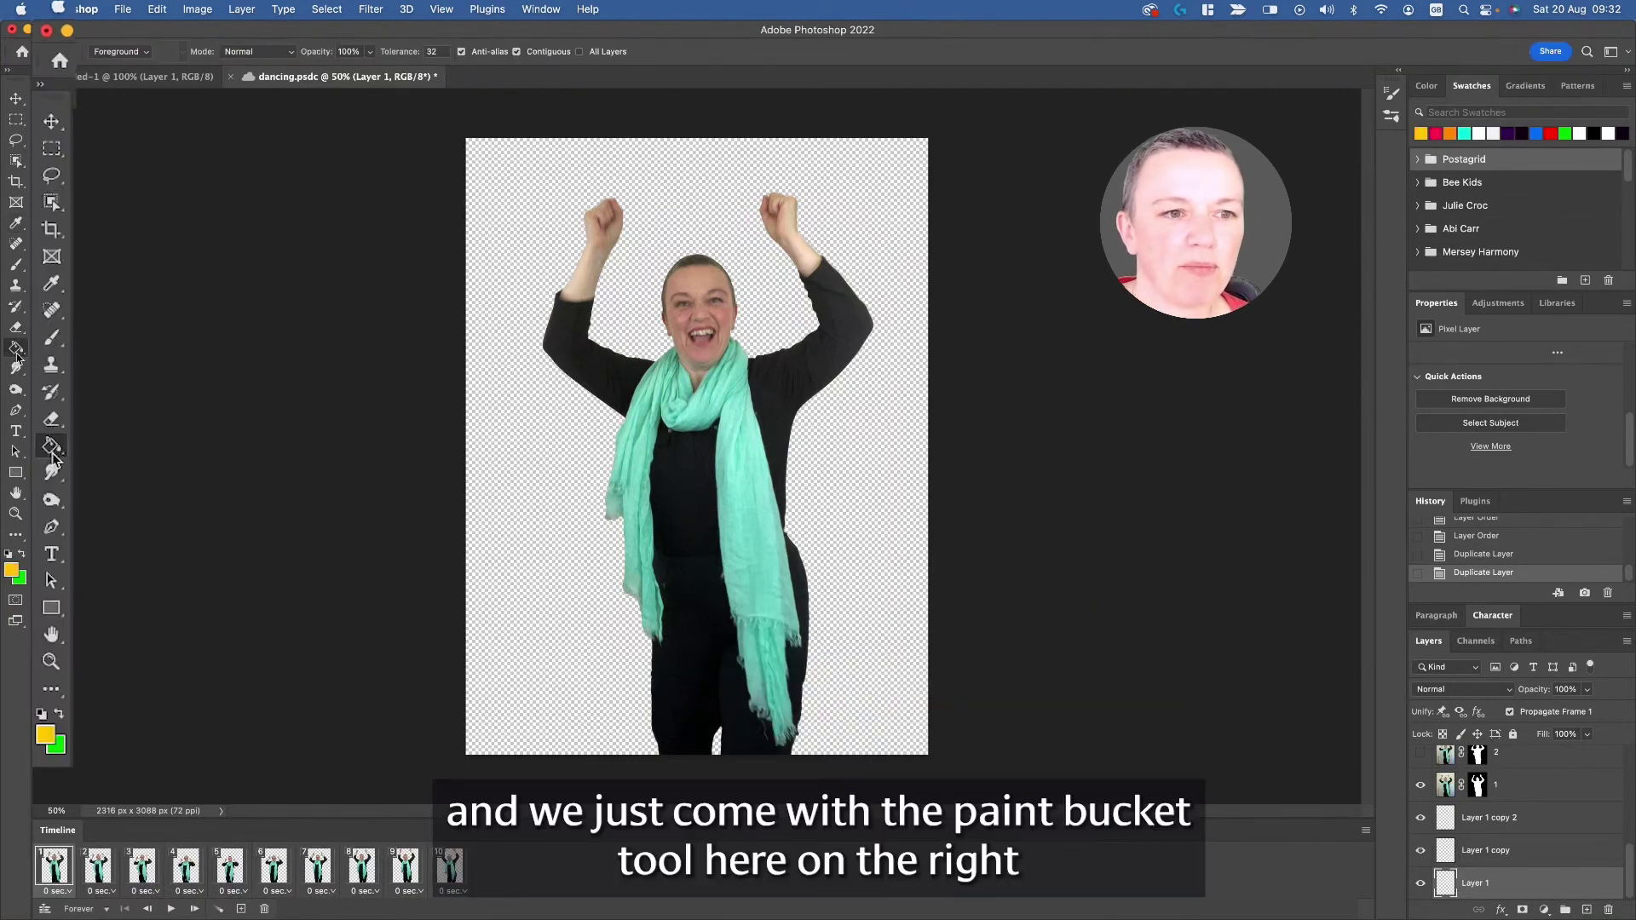
click(475, 181)
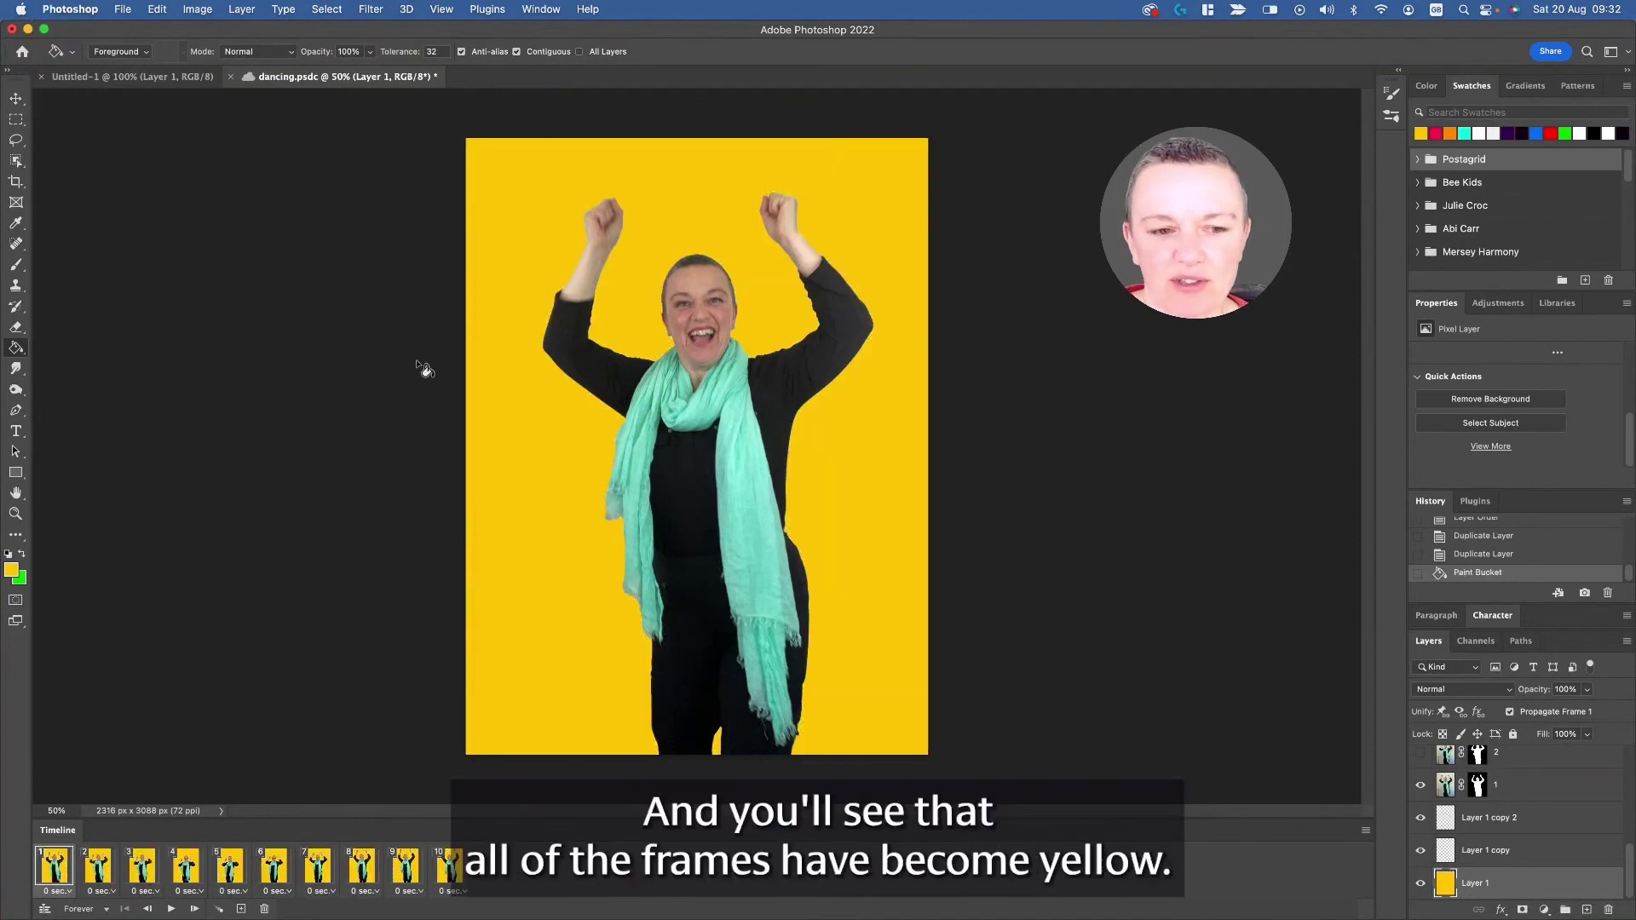
- Fill Layer 1 copy with teal
click(1499, 863)
click(22, 556)
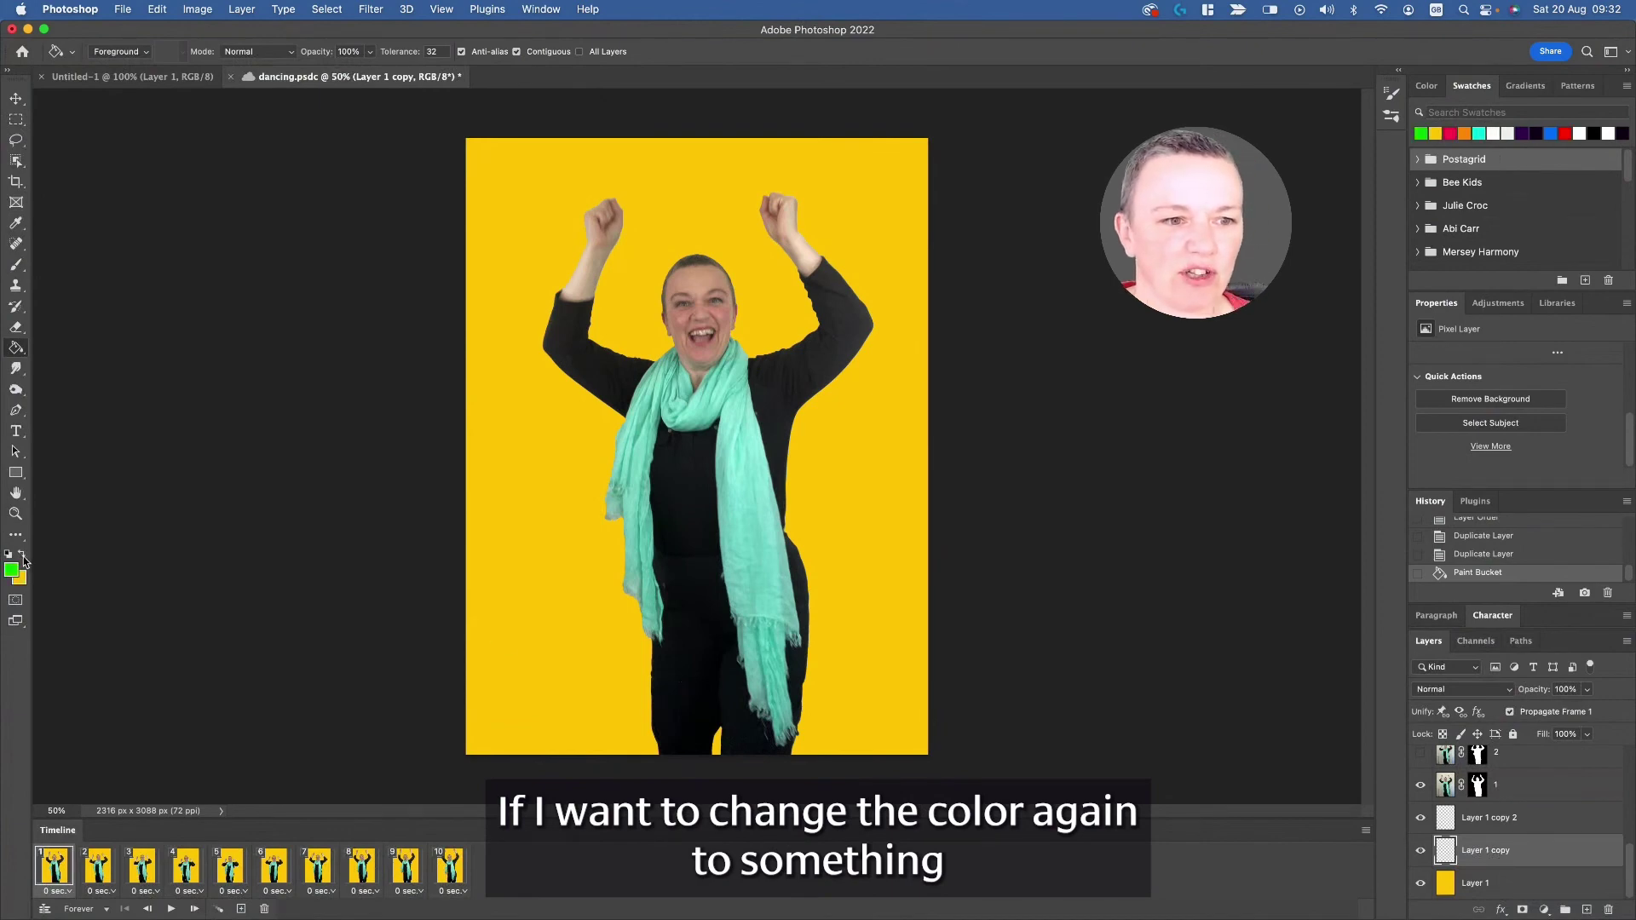
click(1478, 133)
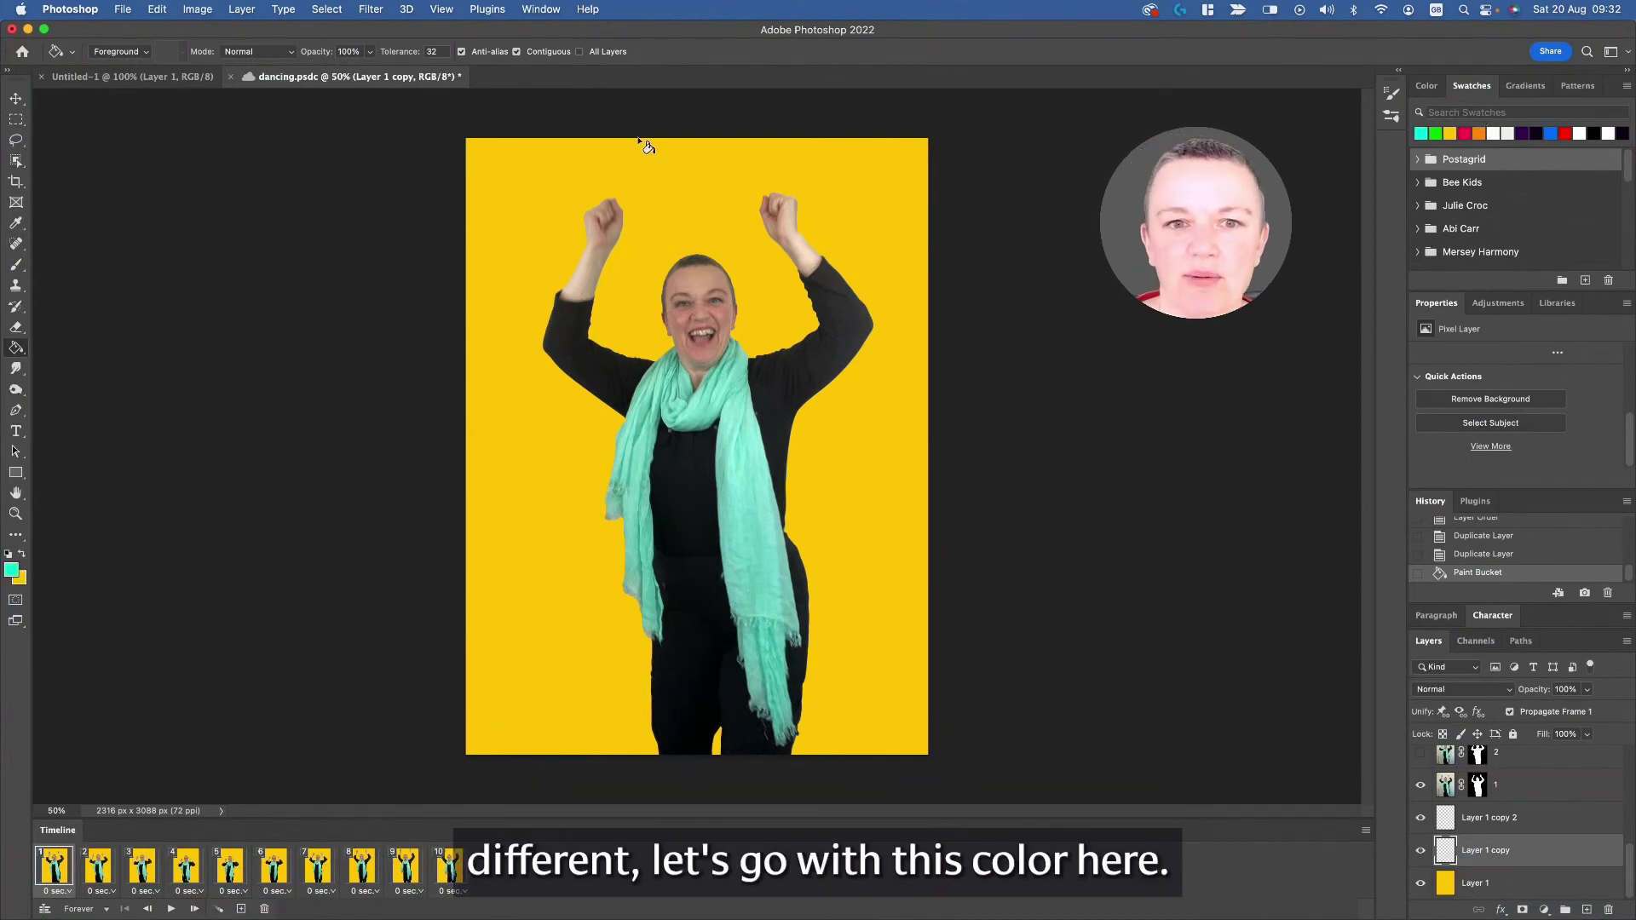
click(514, 175)
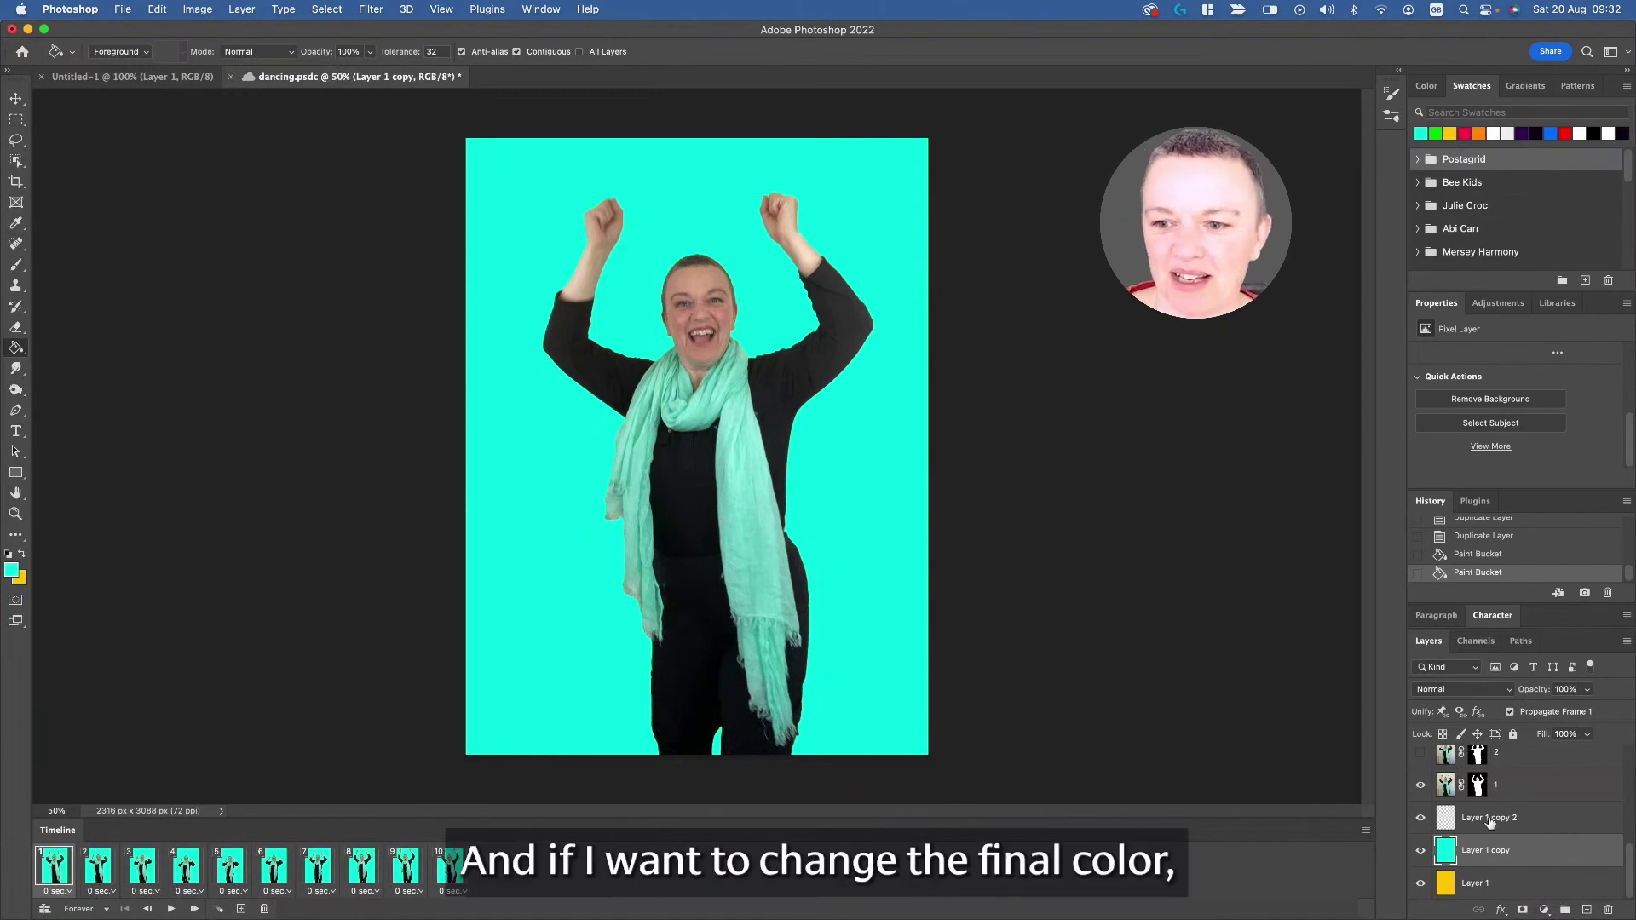
- Fill Layer 1 copy 2 with red
click(1521, 818)
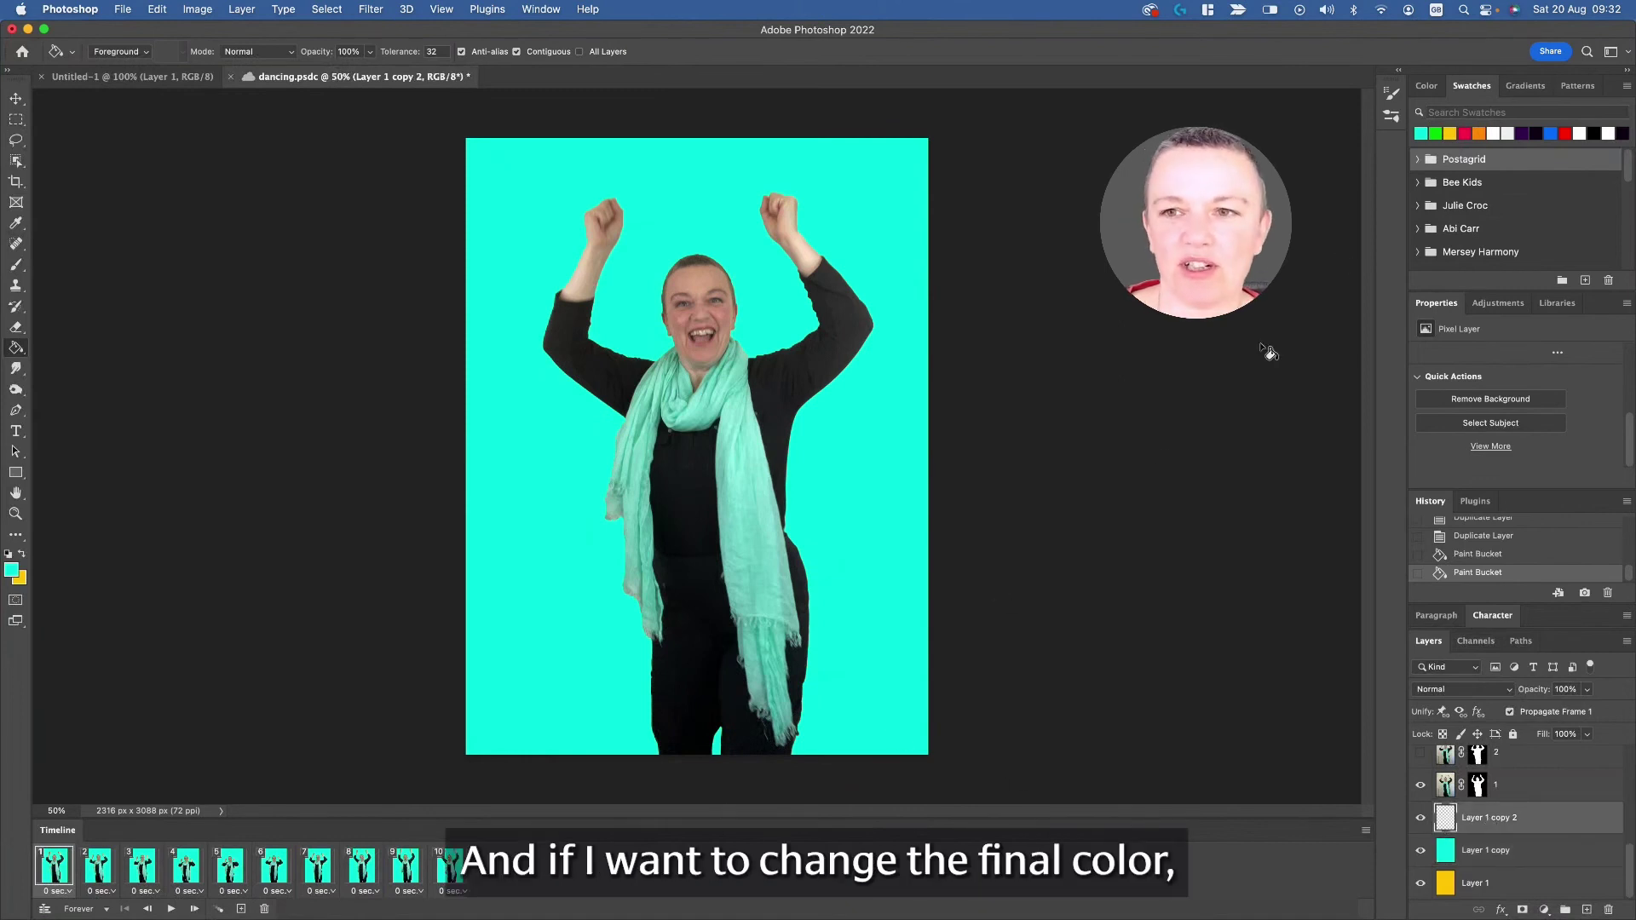
click(1465, 132)
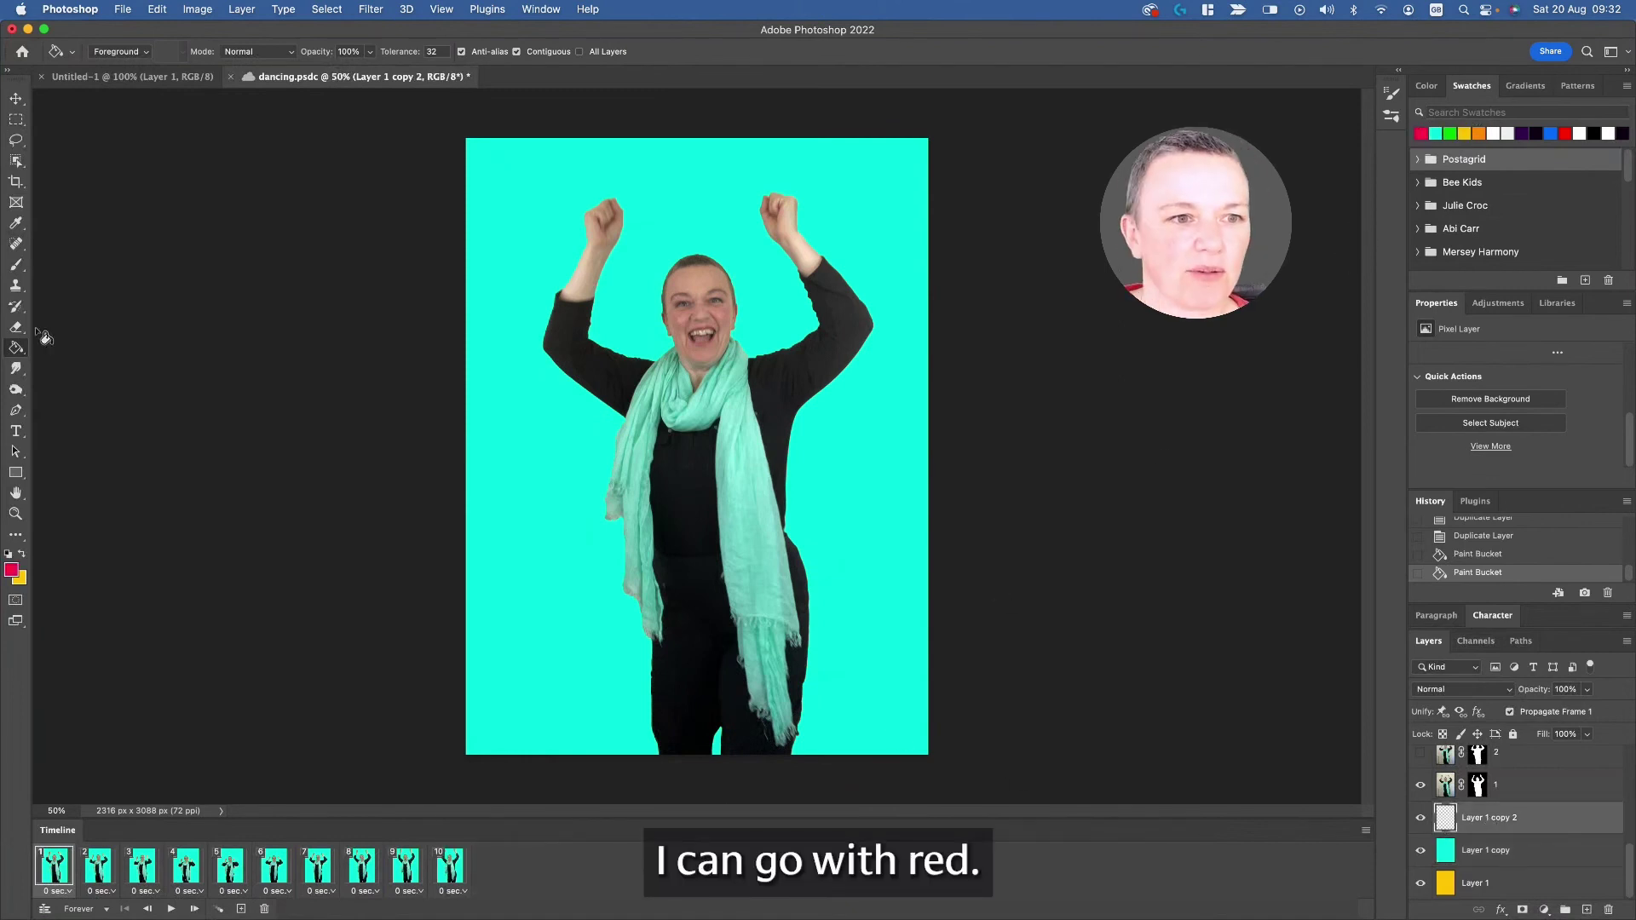
click(477, 173)
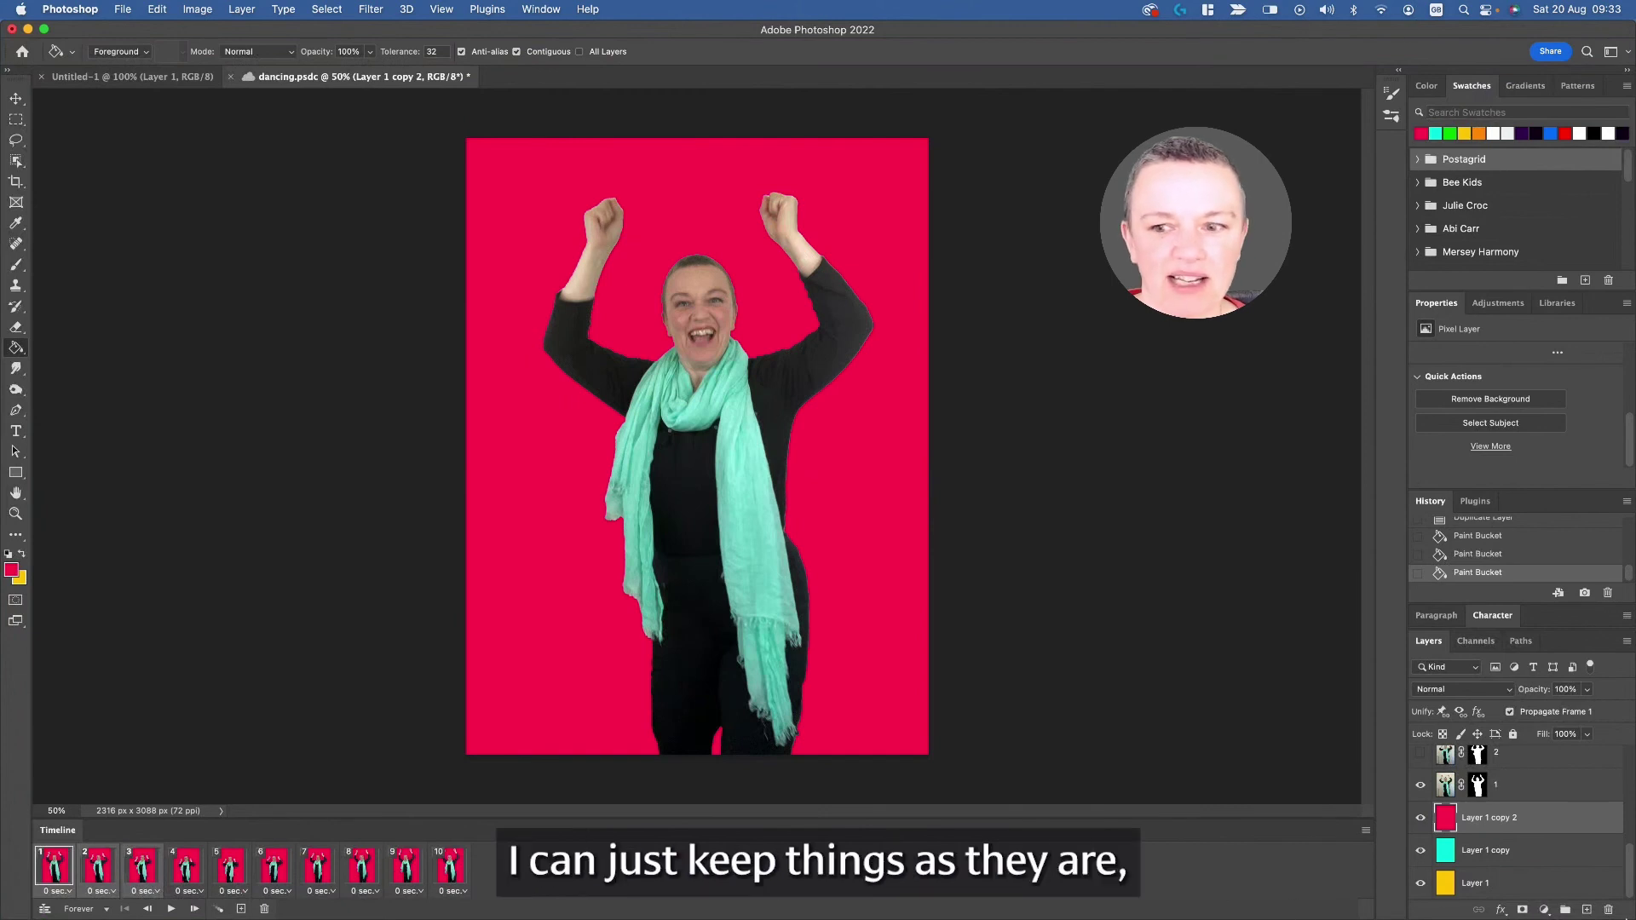
- Hide the red layer in frame 4 to show teal, then select frames 7–10
click(187, 856)
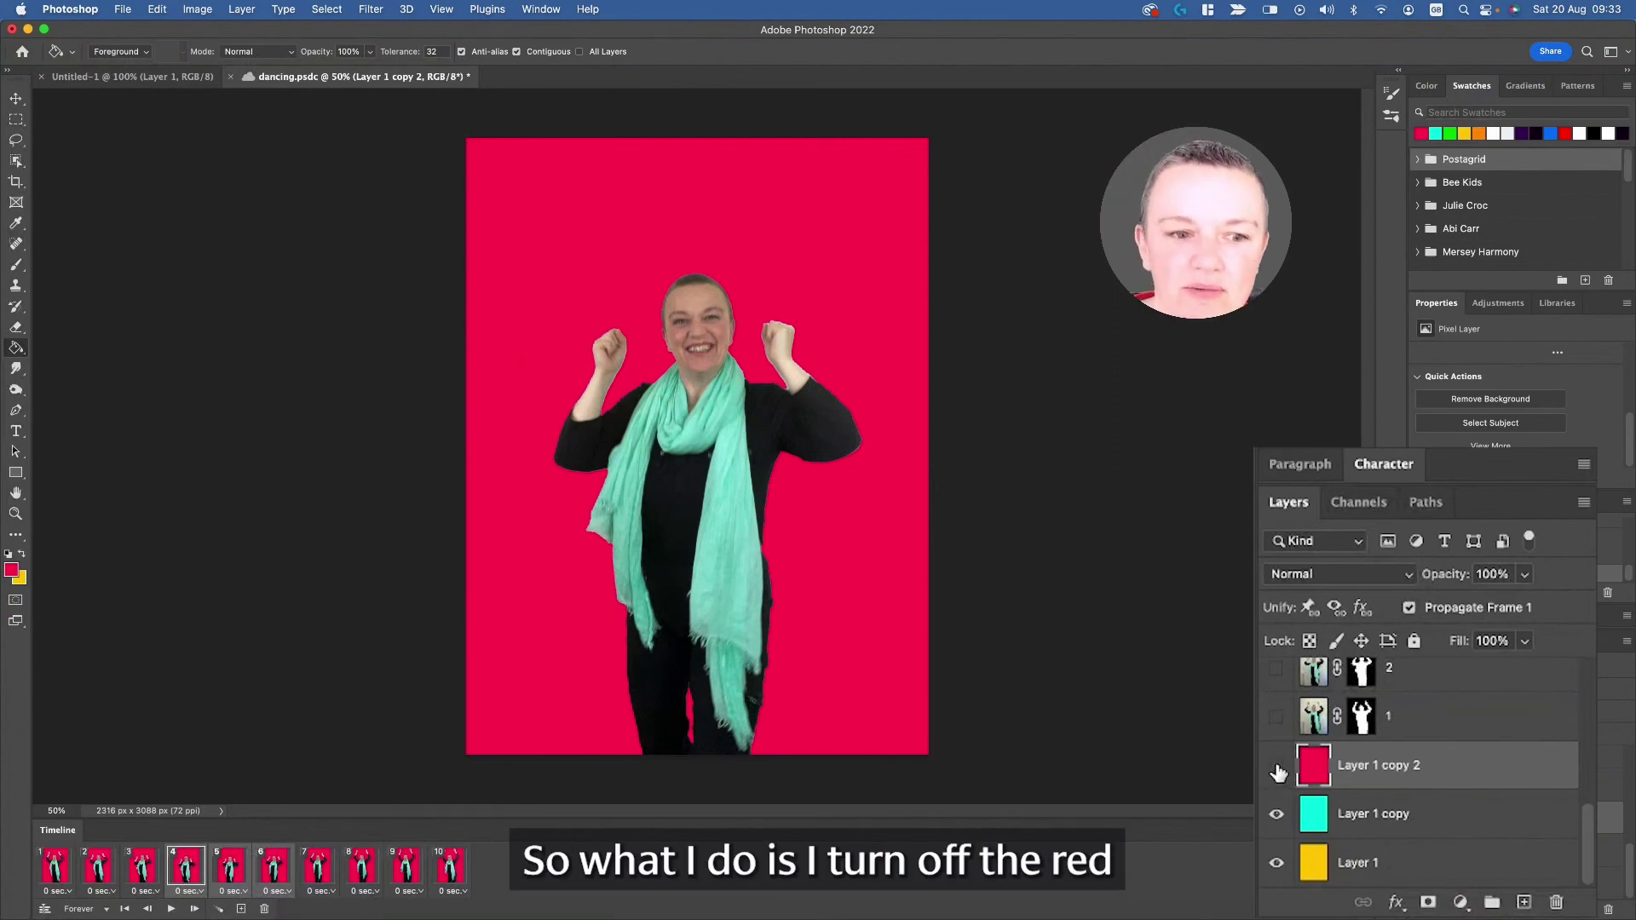
click(1277, 771)
click(320, 866)
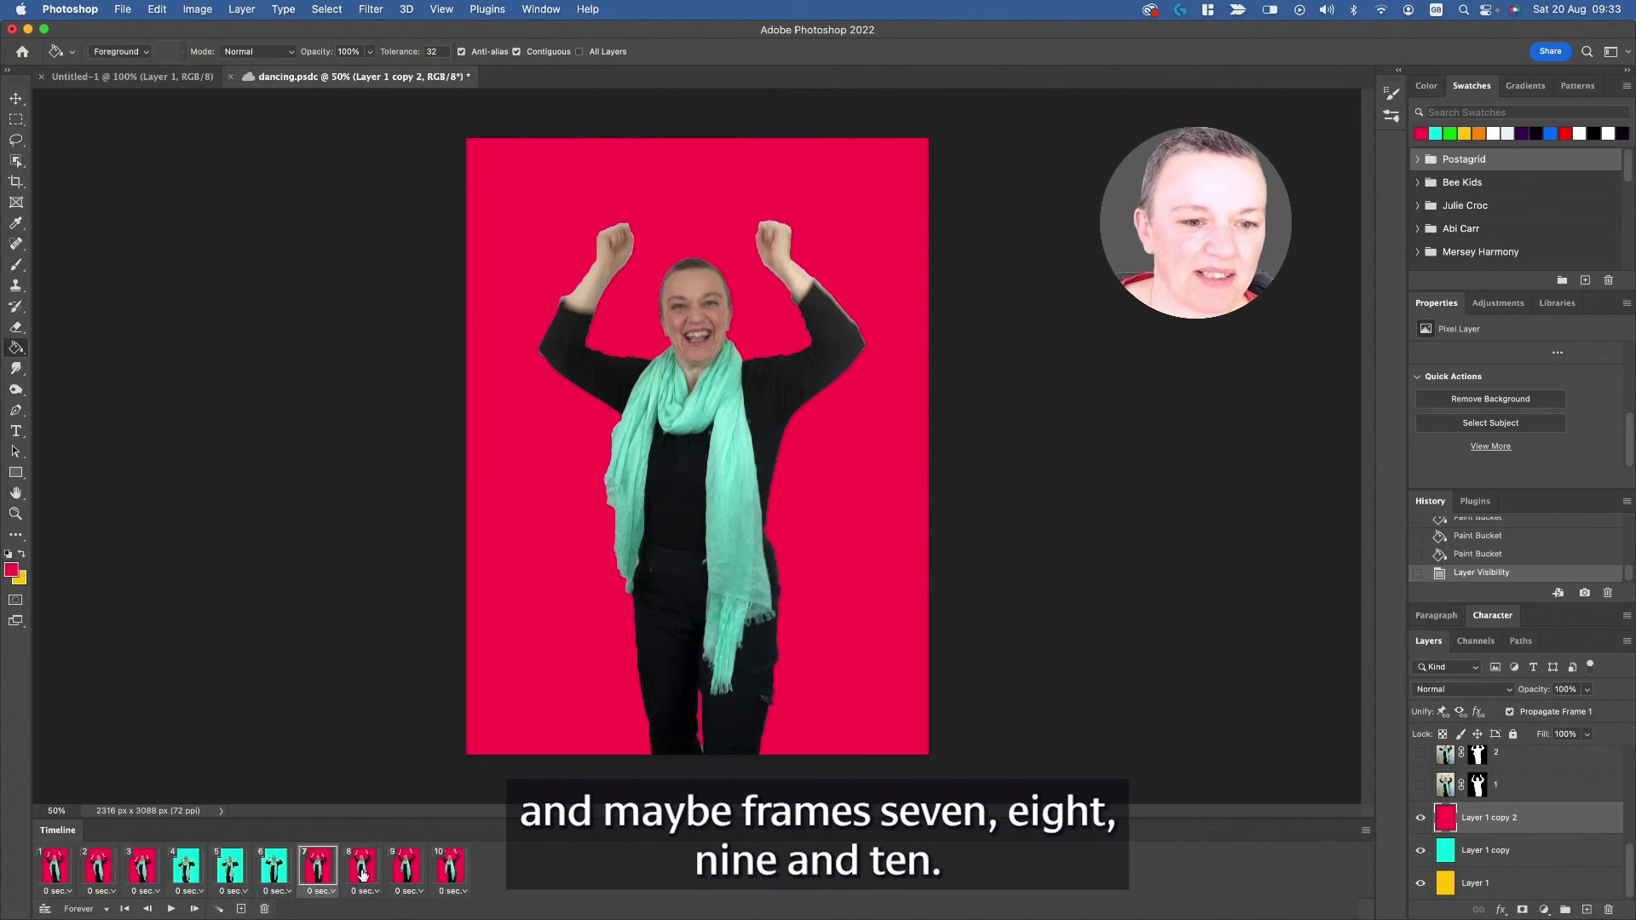
shift+click(362, 869)
shift+click(406, 869)
shift+click(449, 869)
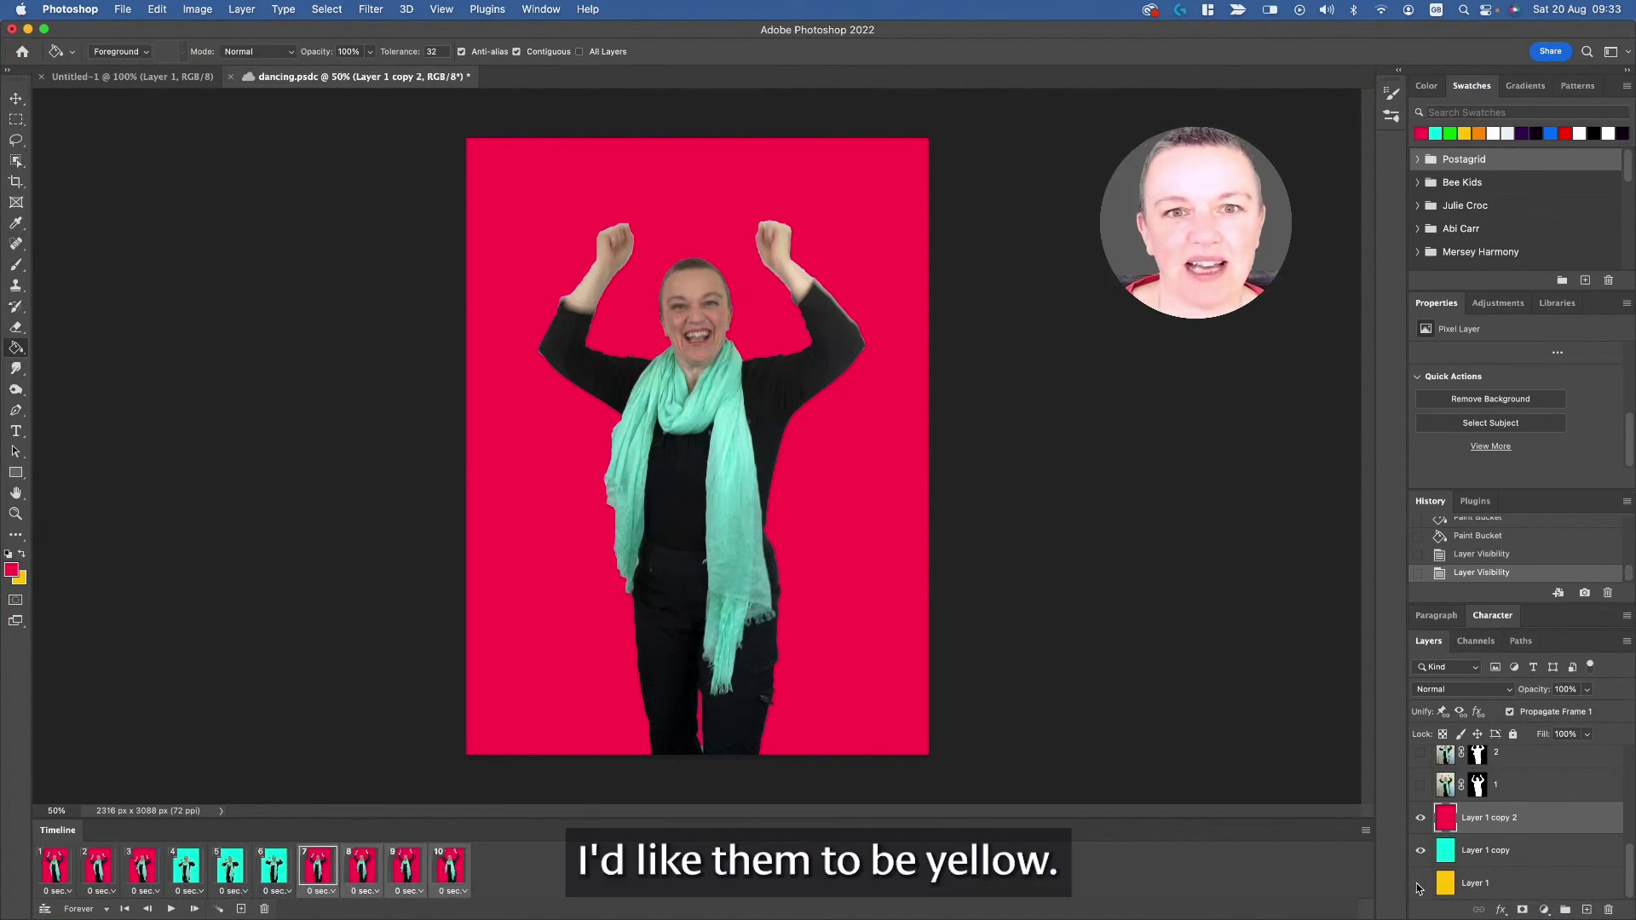
- Show yellow Layer 1 and hide teal and red in frames 7–10, then play the animation
click(1420, 884)
click(1419, 851)
click(1419, 851)
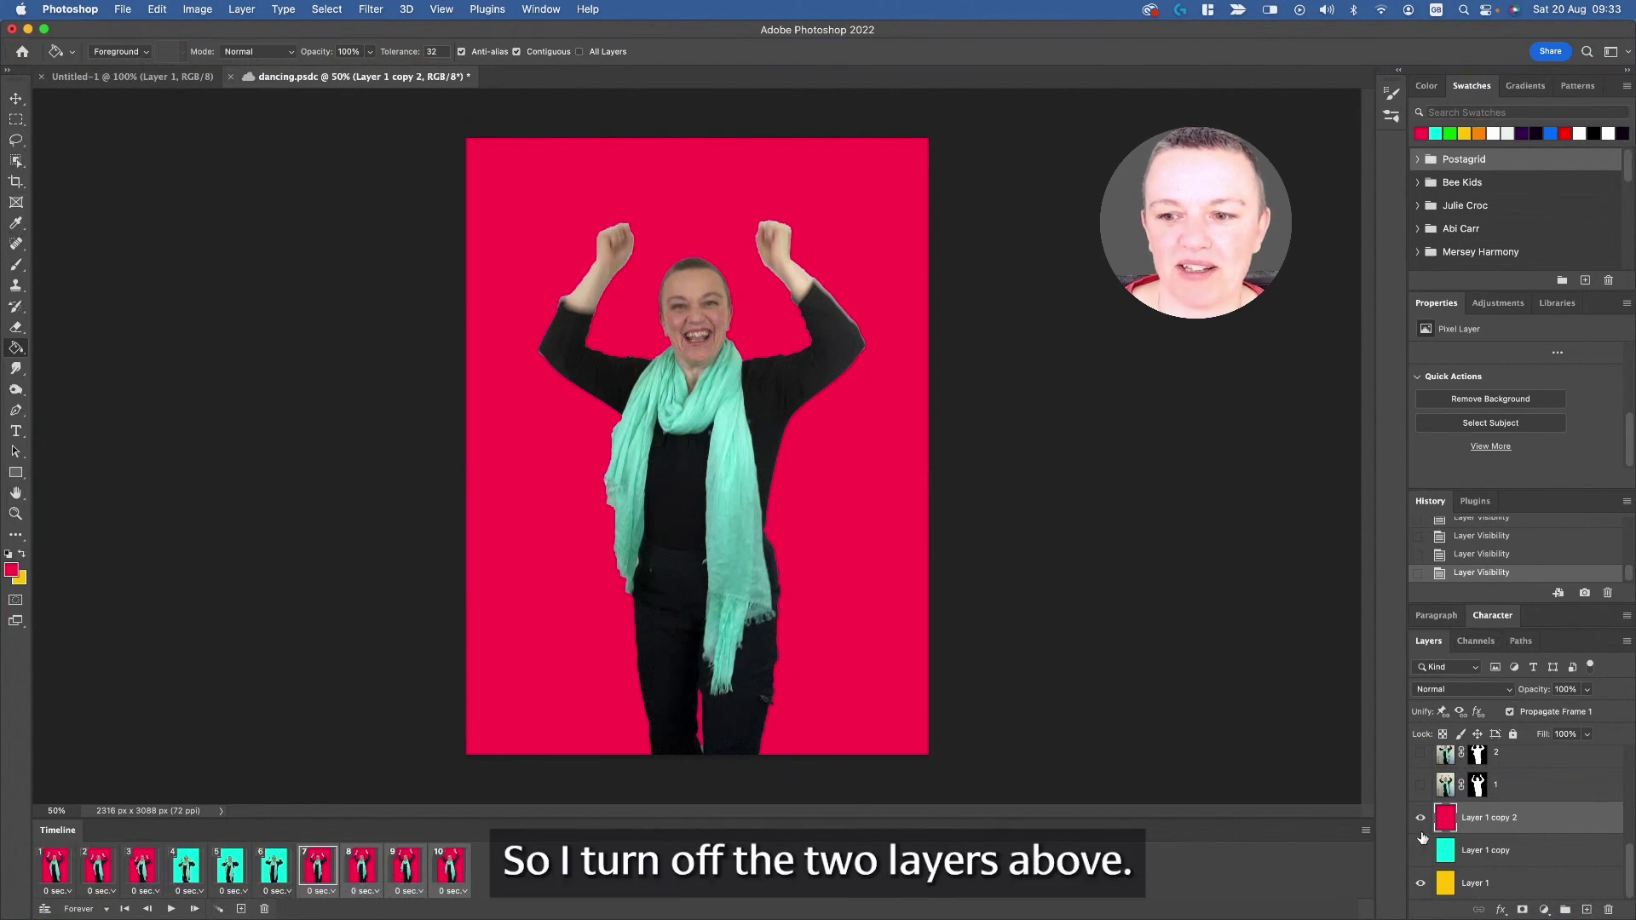
click(1420, 818)
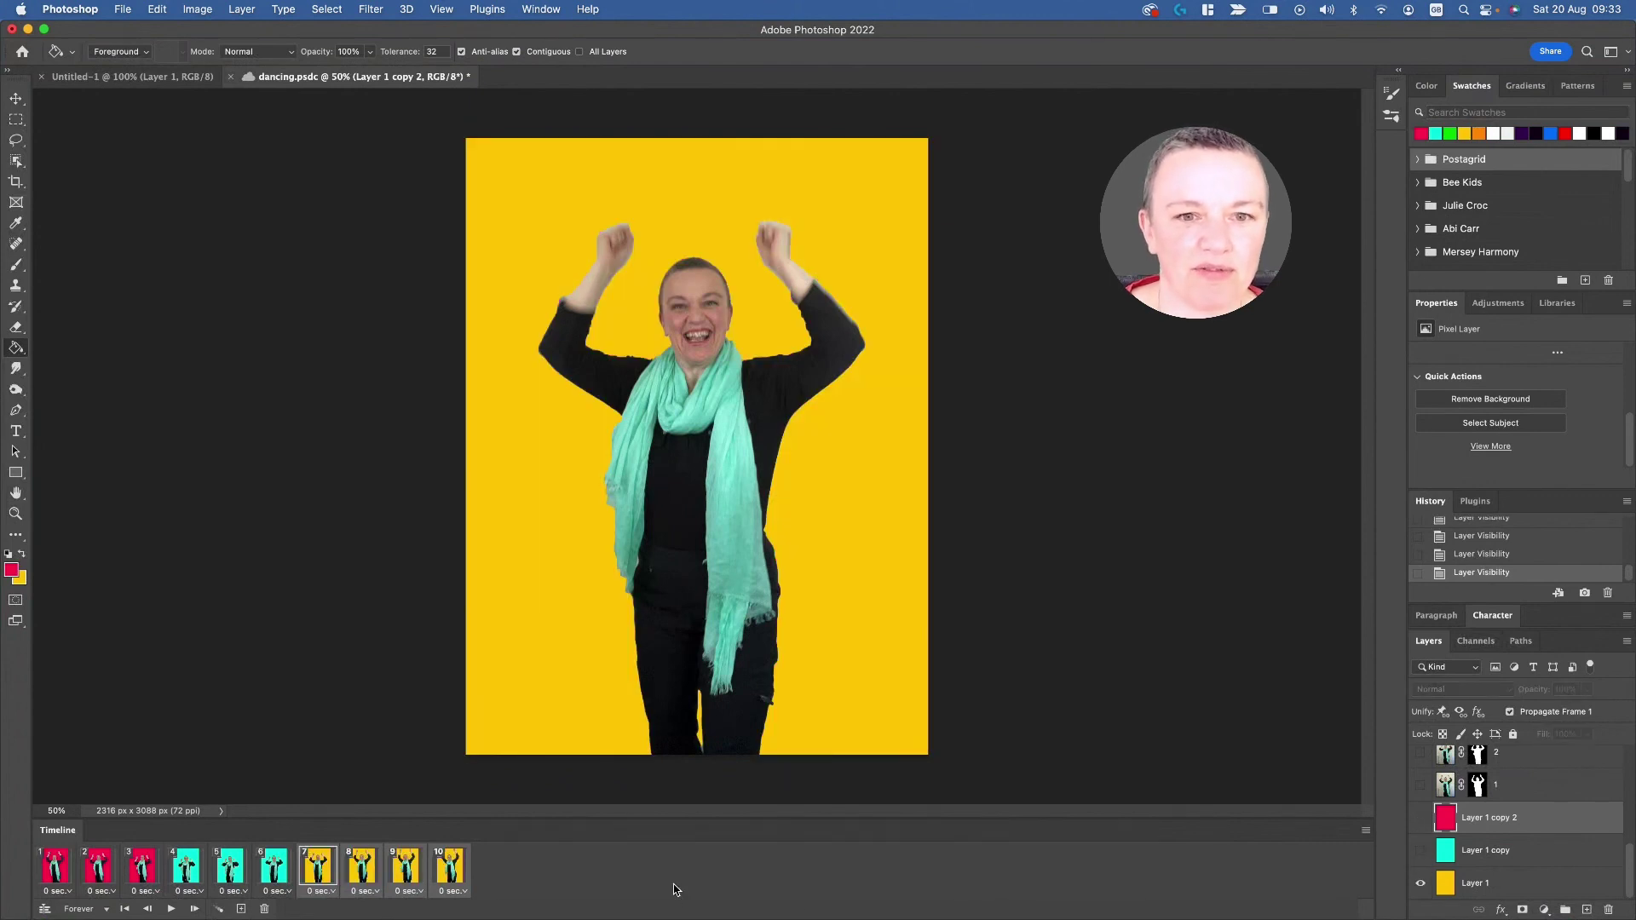
click(170, 909)
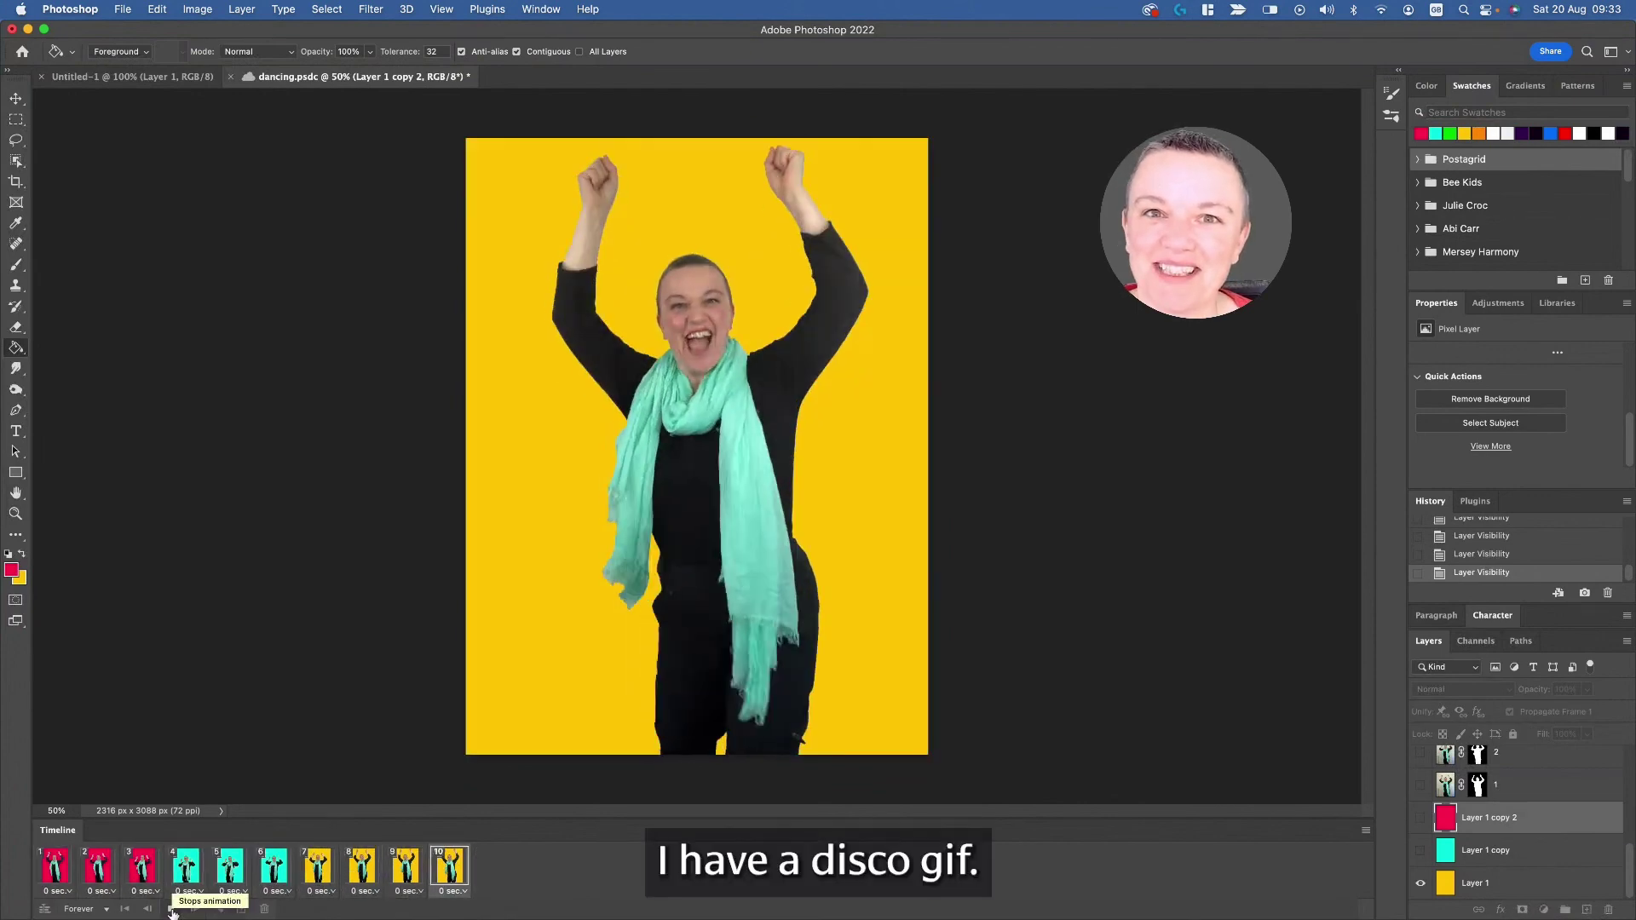
- Stop the Timeline playback, leaving frame 6 showing its teal background
click(171, 909)
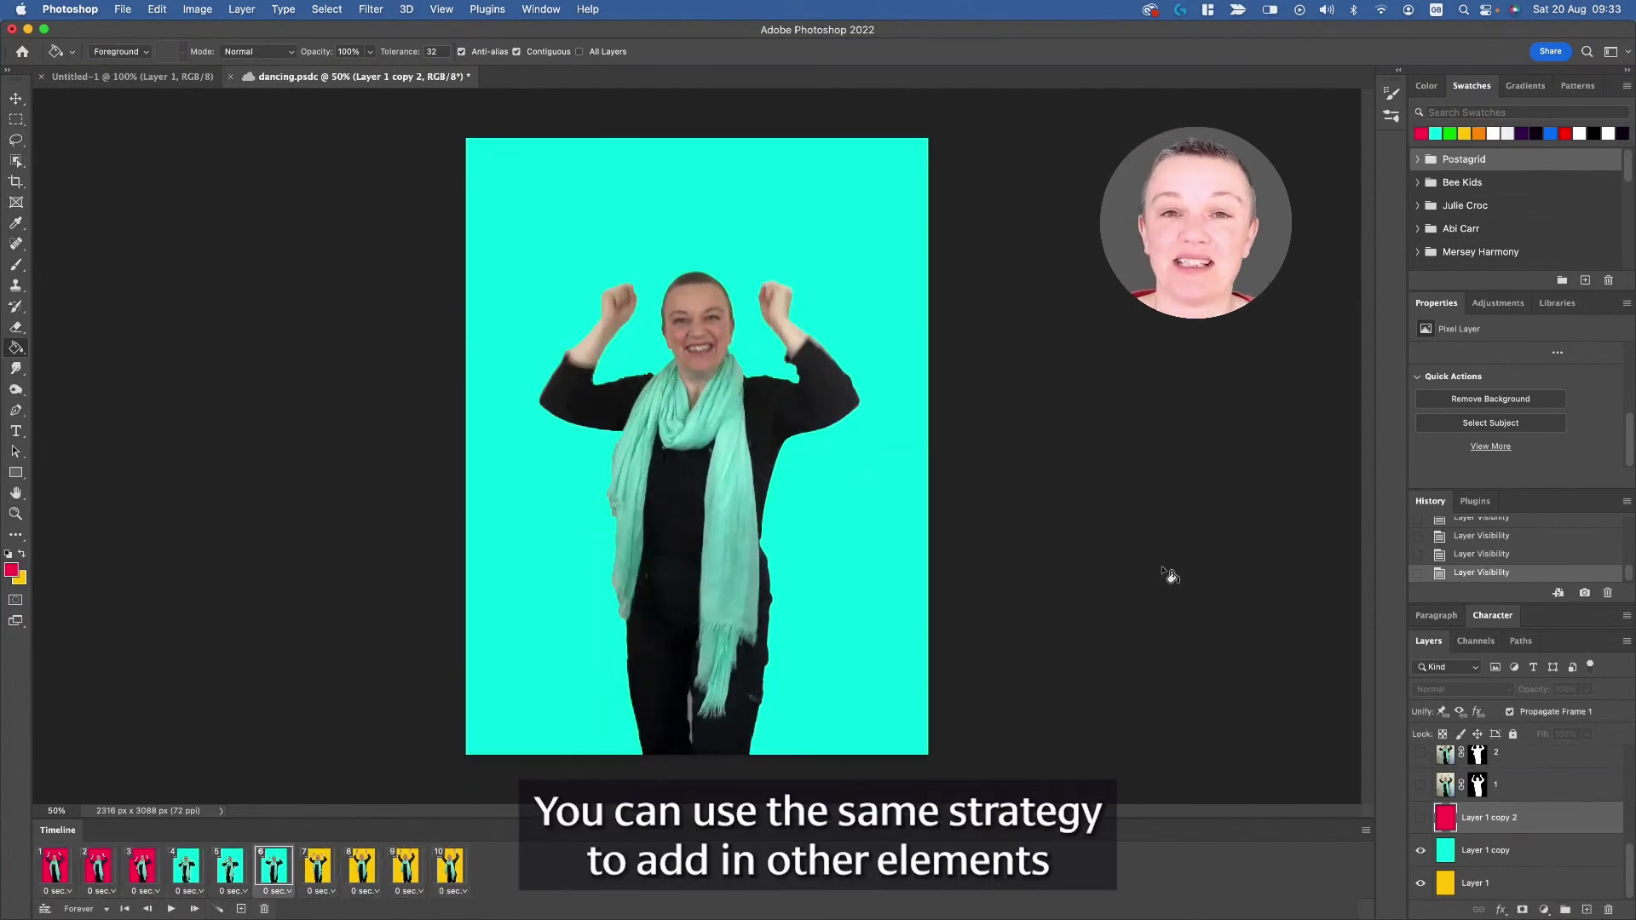